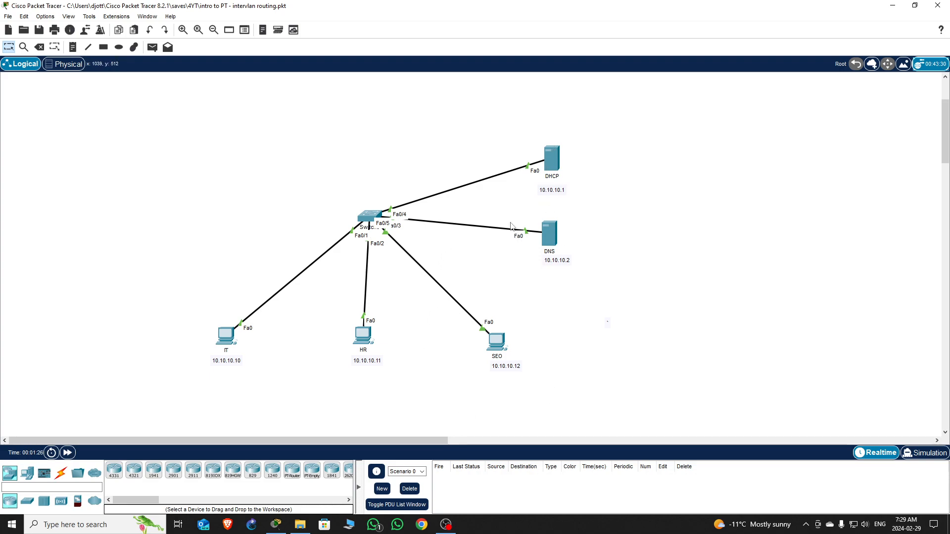
# - Delete the DHCP and DNS servers from the workspace
pyautogui.click(39, 47)
pyautogui.click(551, 158)
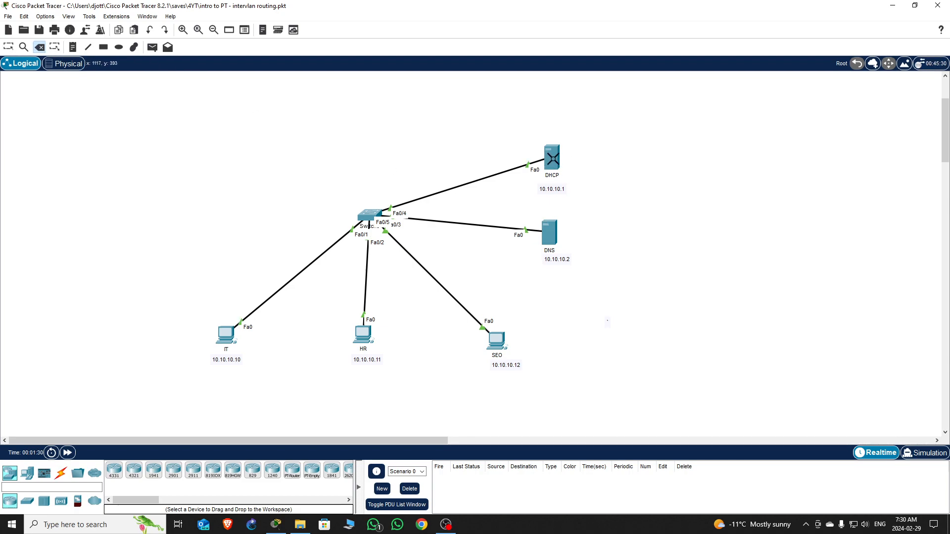
pyautogui.click(468, 274)
pyautogui.click(553, 242)
pyautogui.click(467, 273)
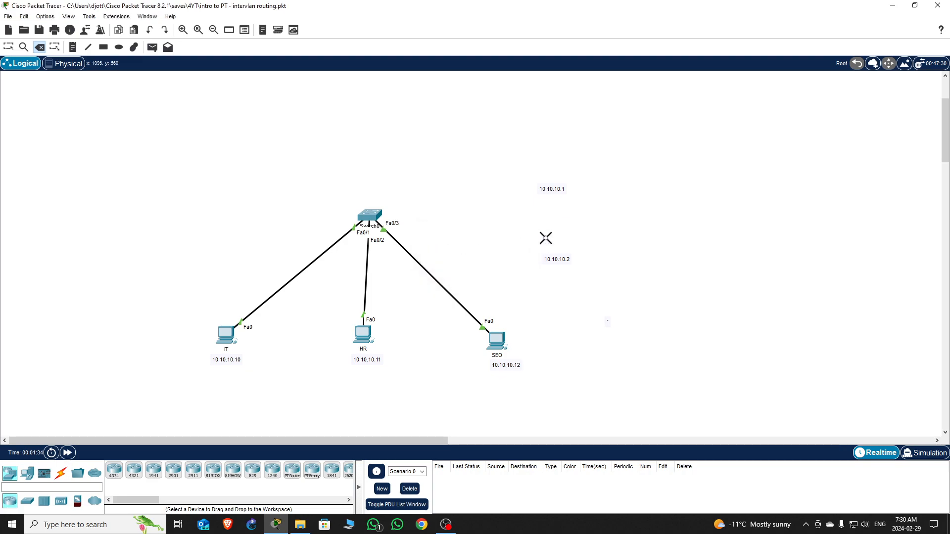
# - Delete the 10.10.10.1 and 10.10.10.2 address notes and return to Select mode
pyautogui.click(556, 192)
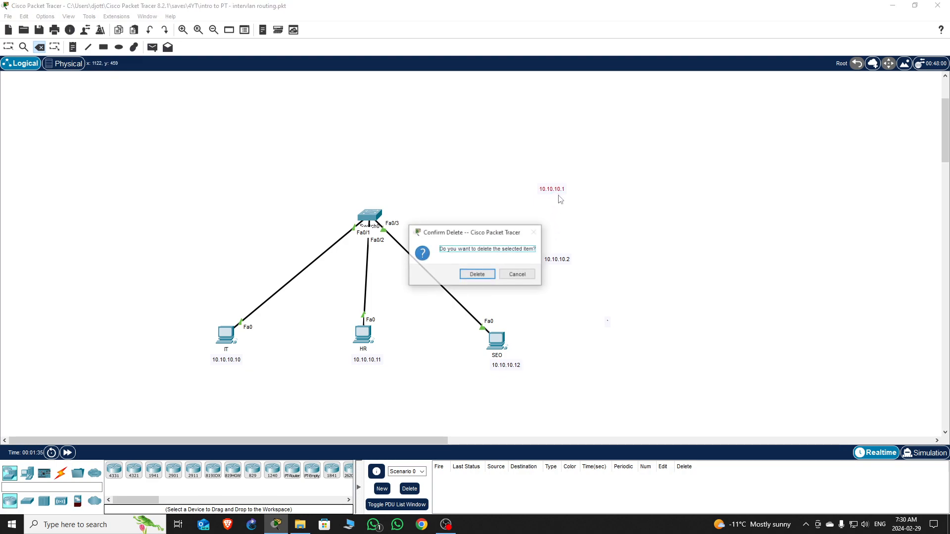
pyautogui.click(476, 275)
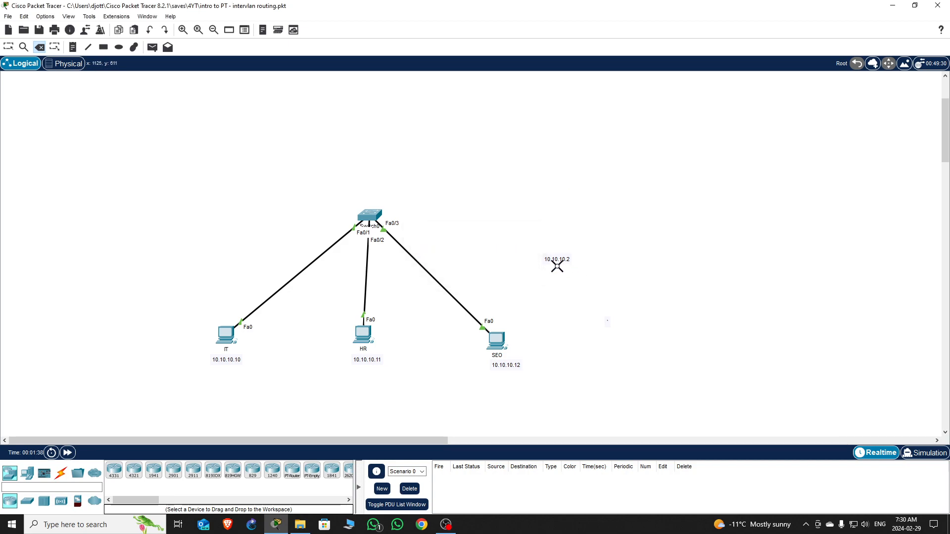
pyautogui.click(563, 262)
pyautogui.click(475, 274)
pyautogui.press('Escape')
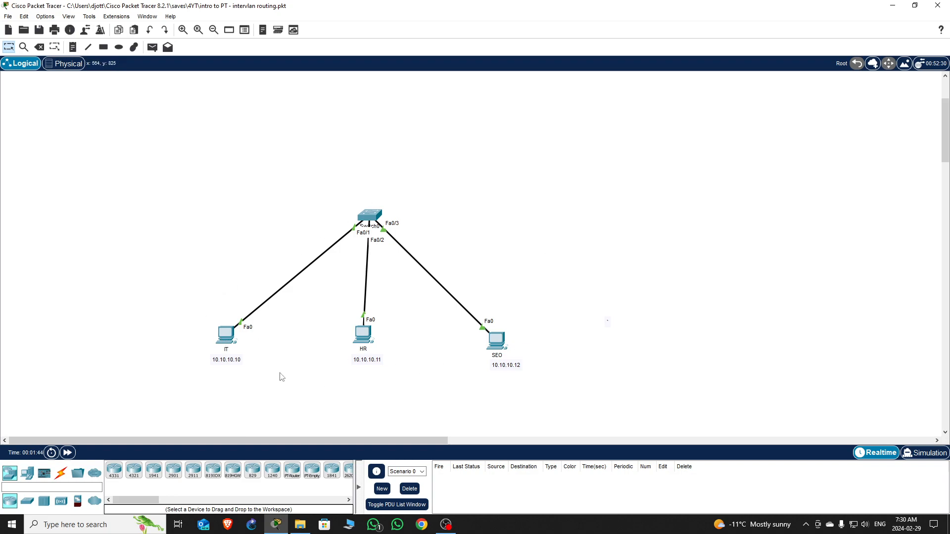
# - Change the IT PC's address note from 10.10.10.10 to 192.168.10.2/24
pyautogui.doubleClick(233, 364)
pyautogui.moveTo(239, 359); pyautogui.dragTo(203, 358)
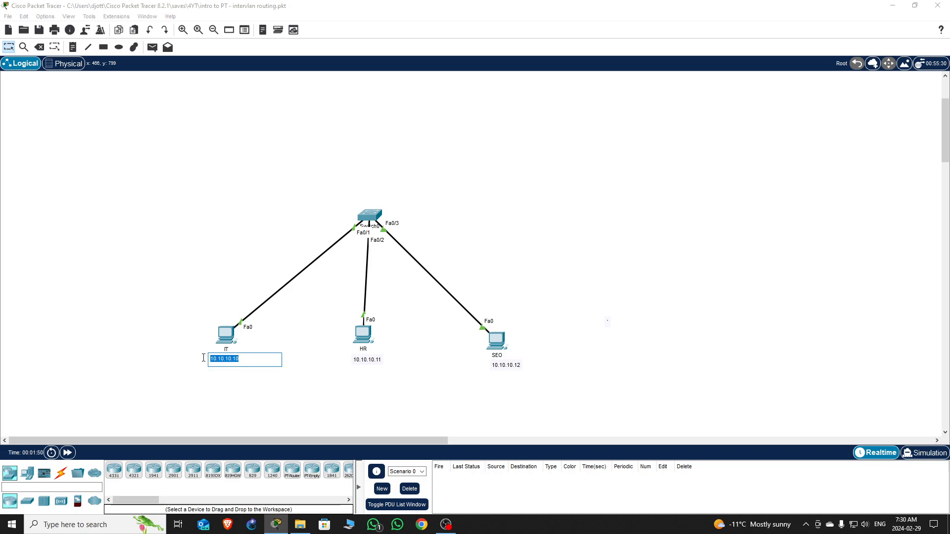
pyautogui.write('192.168.10.2/24')
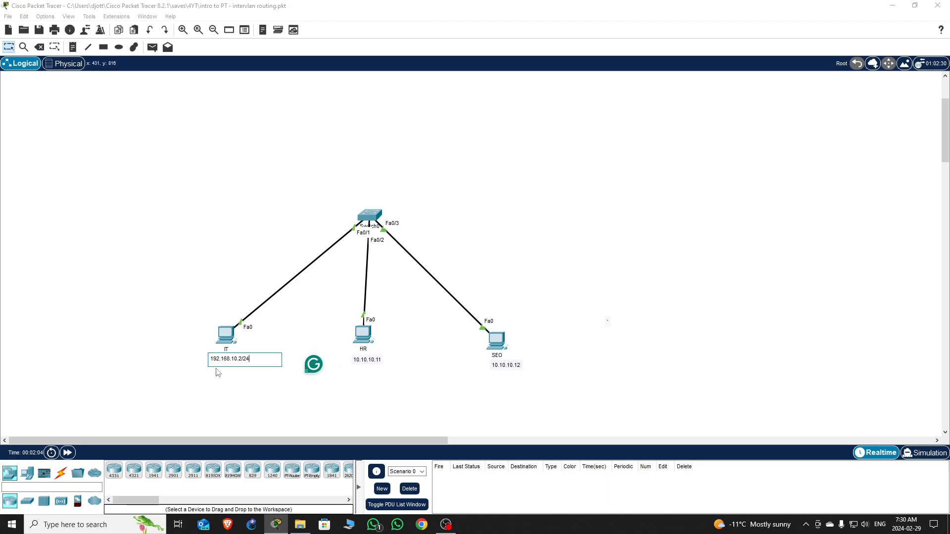
pyautogui.moveTo(252, 361); pyautogui.dragTo(186, 352)
pyautogui.hotkey('ctrl', 'c')
pyautogui.click(374, 360)
# - Set the HR note to 192.168.20.2/24 and the SEO note to 192.168.30.2/24
pyautogui.click(374, 359)
pyautogui.hotkey('ctrl', 'v')
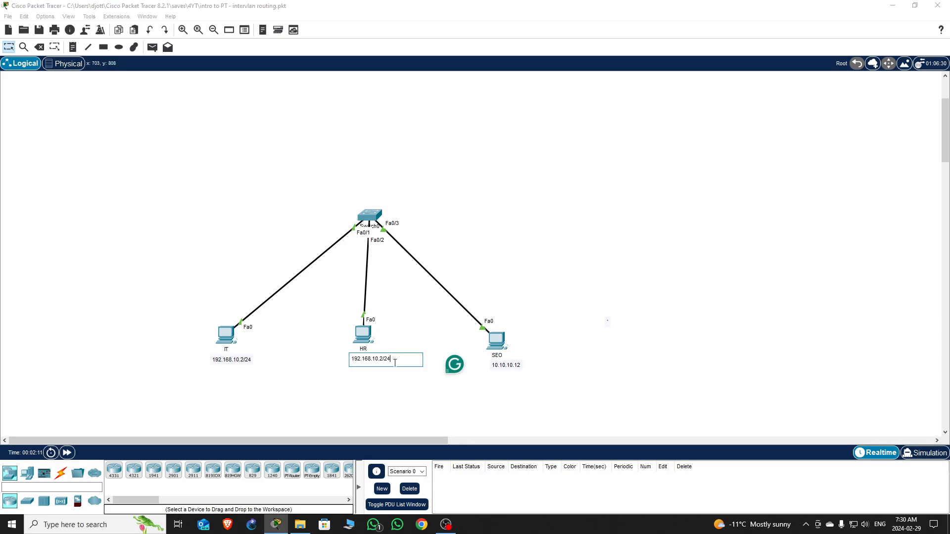
pyautogui.click(377, 359)
pyautogui.press('BackSpace')
pyautogui.write('2')
pyautogui.click(509, 366)
pyautogui.moveTo(521, 365); pyautogui.dragTo(462, 365)
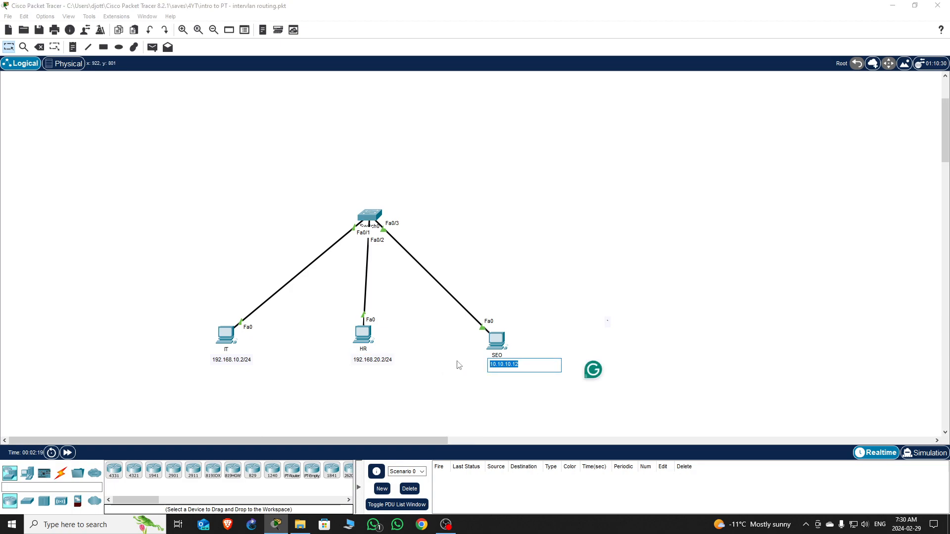
pyautogui.hotkey('ctrl', 'v')
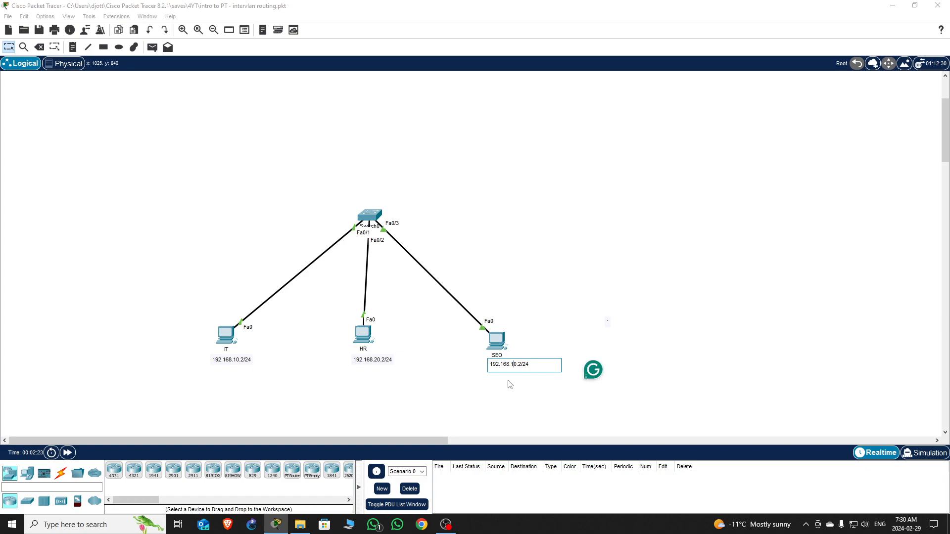
pyautogui.write('3')
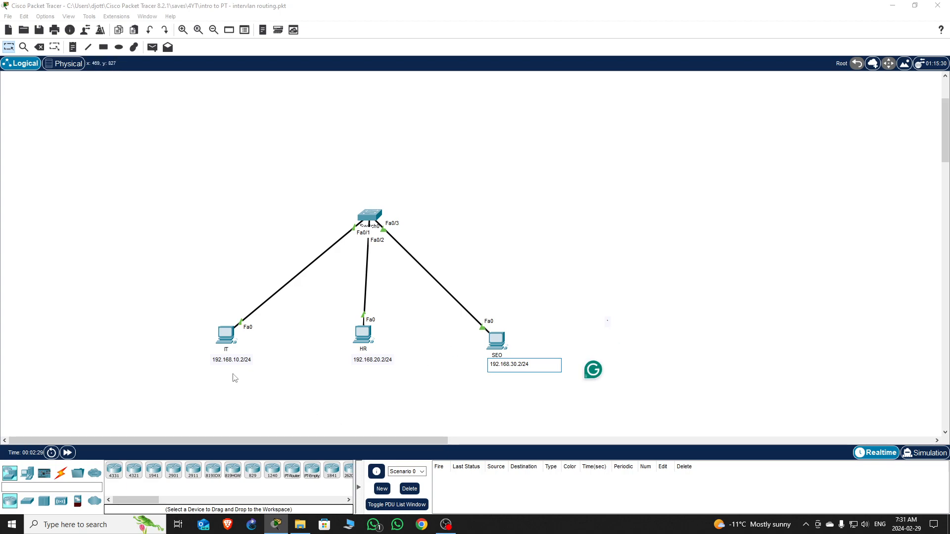
# - Rename the IT PC to Vlan 20 and the HR PC to Vlan 30
pyautogui.click(227, 348)
pyautogui.click(227, 350)
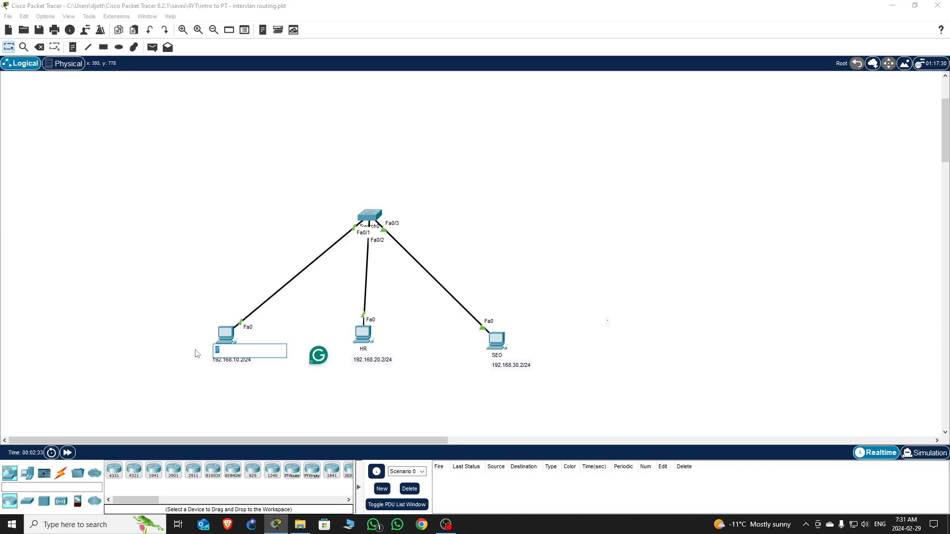
pyautogui.write('Vlan 20')
pyautogui.hotkey('ctrl', 'a')
pyautogui.hotkey('ctrl', 'c')
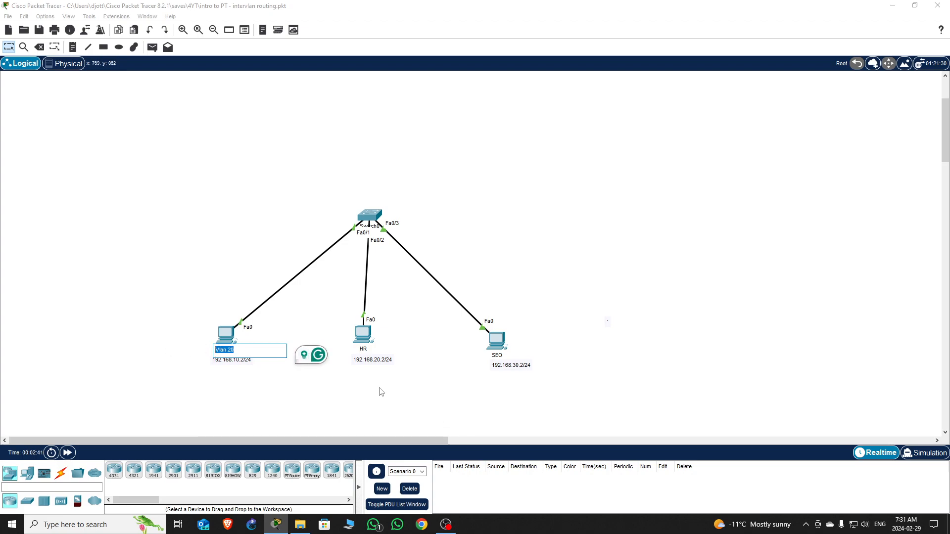
pyautogui.click(367, 350)
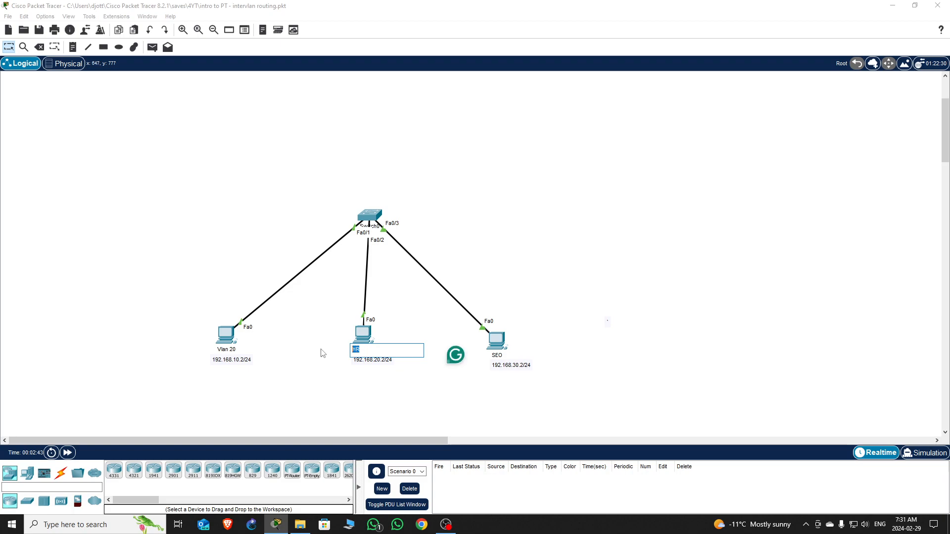
pyautogui.hotkey('ctrl', 'v')
pyautogui.press('BackSpace')
pyautogui.press('BackSpace')
pyautogui.write('30')
# - Try renaming the SEO PC to Vlan 30 and dismiss the duplicate-name warning
pyautogui.click(499, 356)
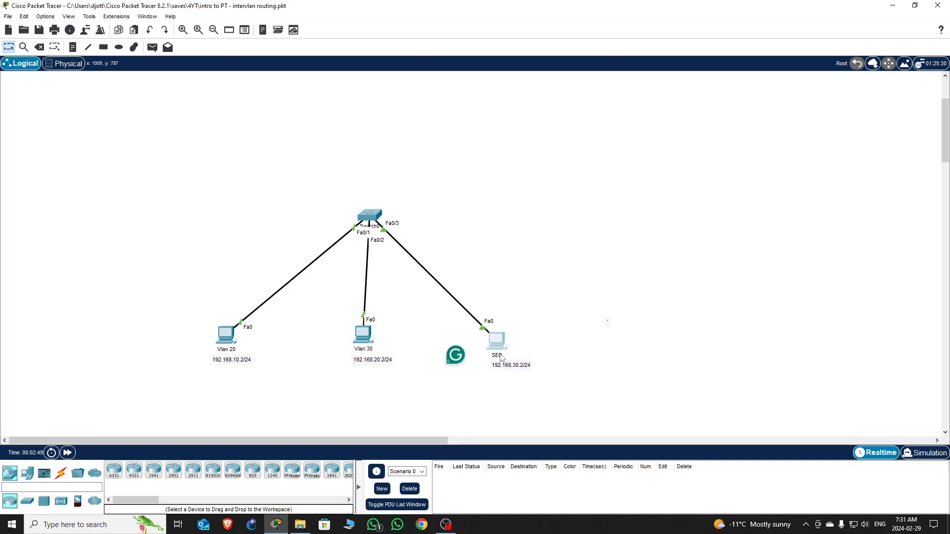
pyautogui.moveTo(500, 358); pyautogui.dragTo(456, 357)
pyautogui.hotkey('ctrl', 'v')
pyautogui.press('BackSpace')
pyautogui.press('BackSpace')
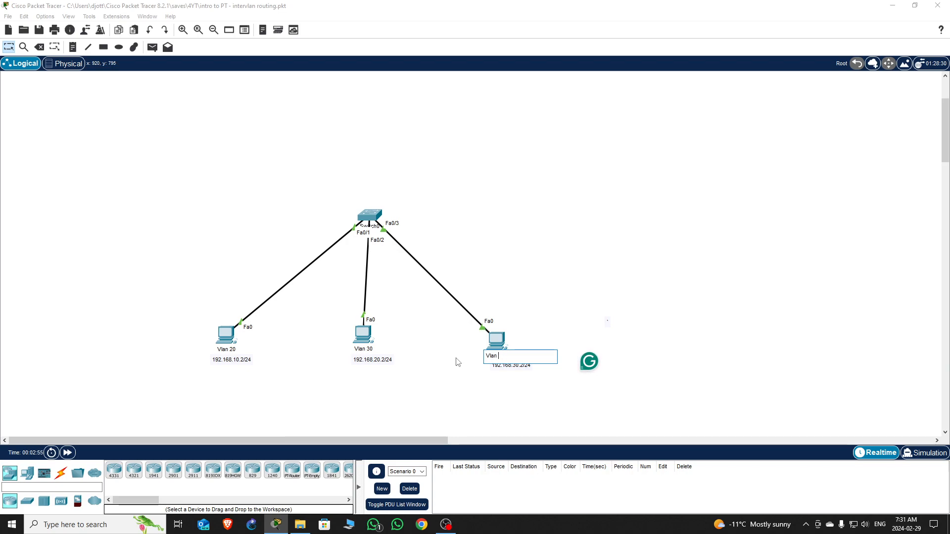
pyautogui.write('20')
pyautogui.press('BackSpace')
pyautogui.press('BackSpace')
pyautogui.write('30')
pyautogui.click(372, 352)
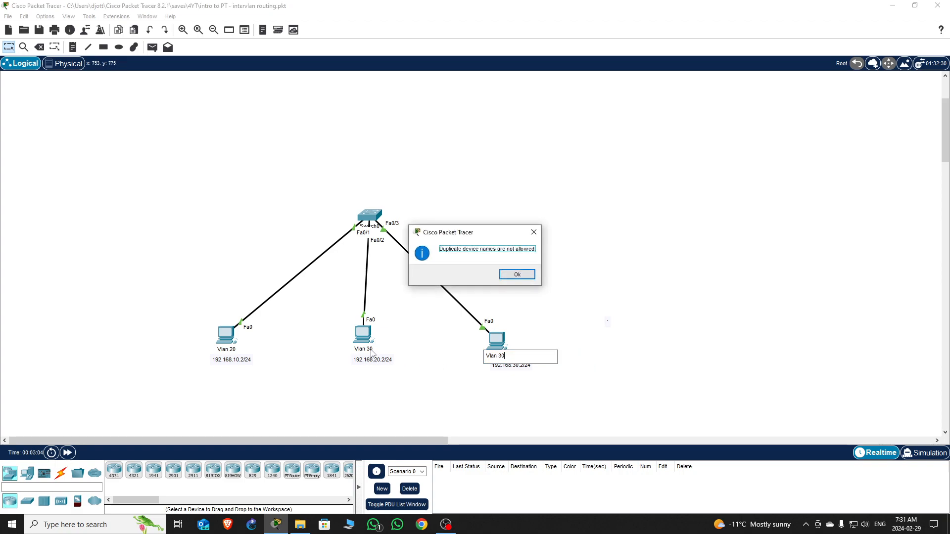
pyautogui.click(534, 232)
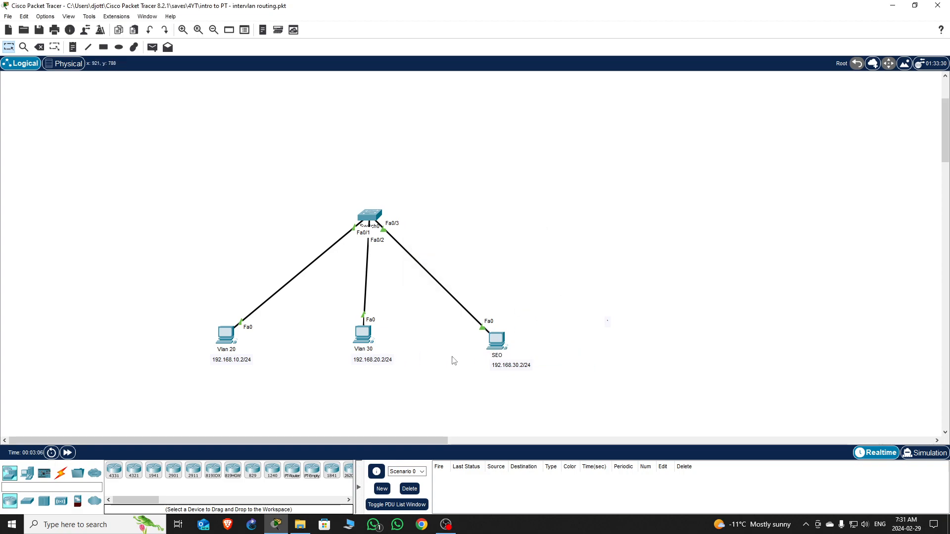
# - Change the middle PC's name to Vlan 20, dismissing the duplicate-name warning
pyautogui.click(371, 352)
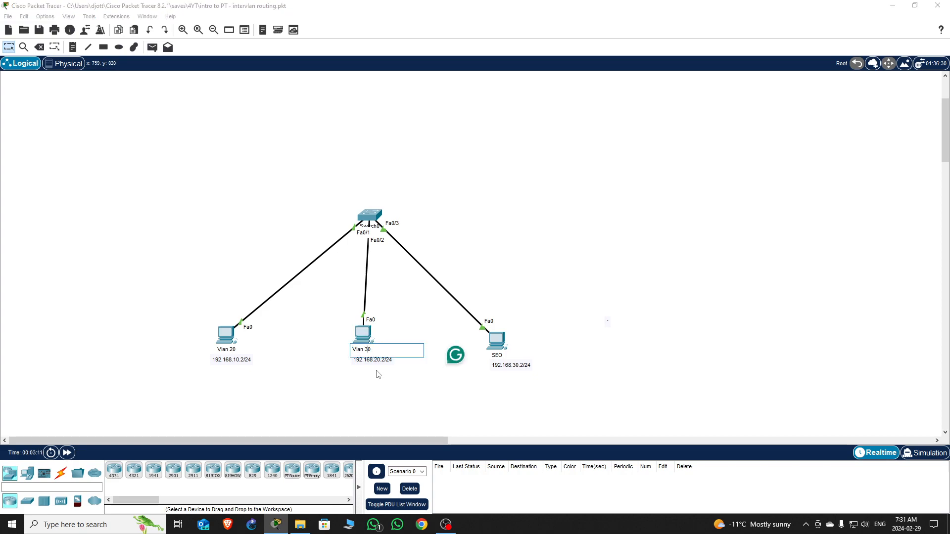
pyautogui.press('BackSpace')
pyautogui.write('2')
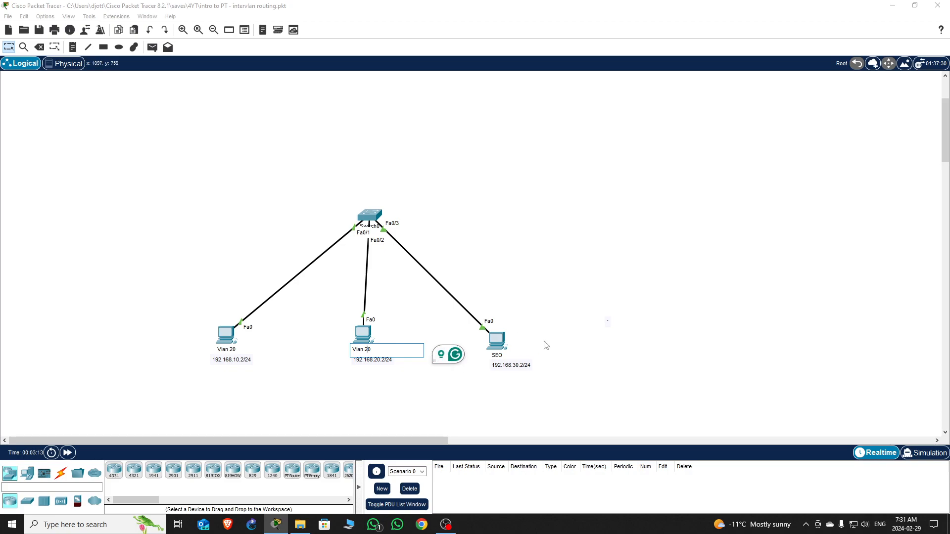
pyautogui.press('Return')
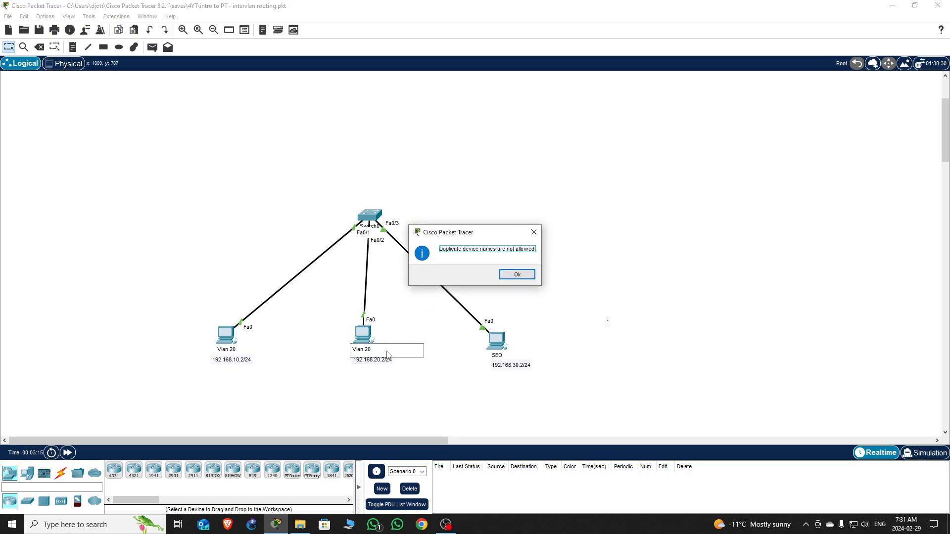
pyautogui.click(534, 232)
pyautogui.click(374, 353)
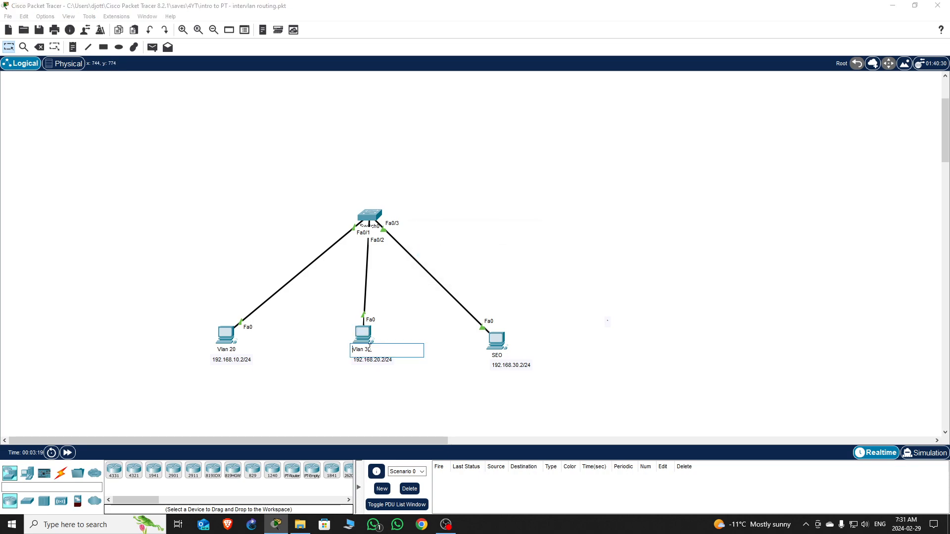
# - Rename the left PC to Vlan 10
pyautogui.click(386, 374)
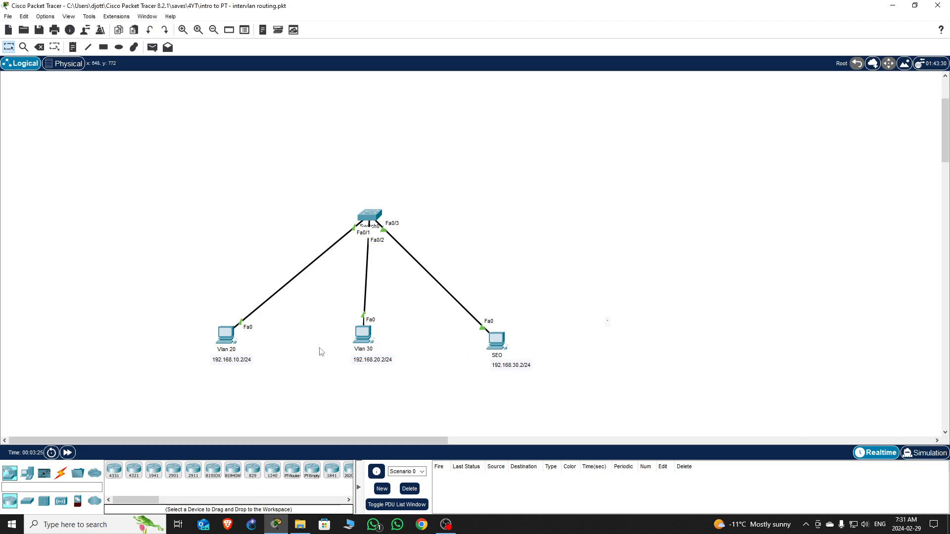
pyautogui.click(234, 351)
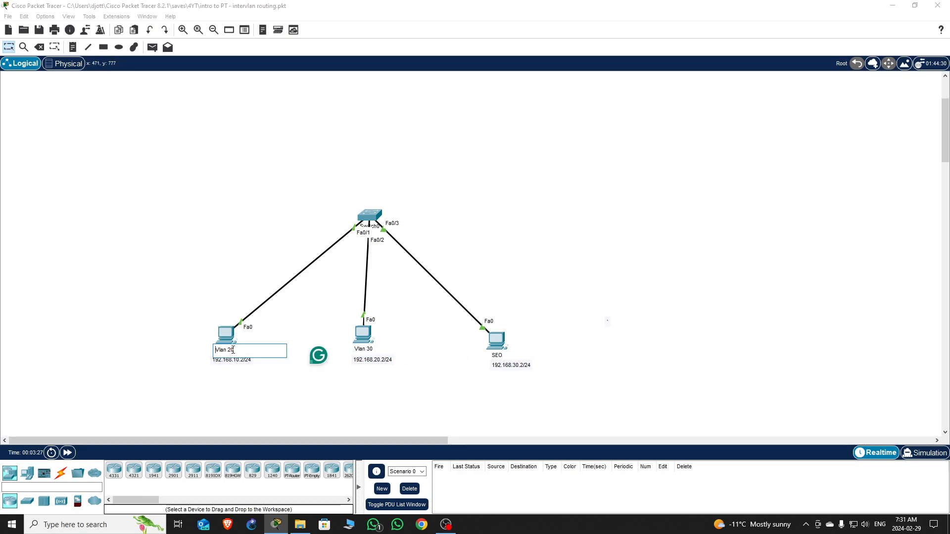
pyautogui.press('BackSpace')
pyautogui.press('BackSpace')
pyautogui.write('10')
pyautogui.click(386, 391)
# - Close the accidentally opened PC window and name the middle PC Vlan 20
pyautogui.click(363, 335)
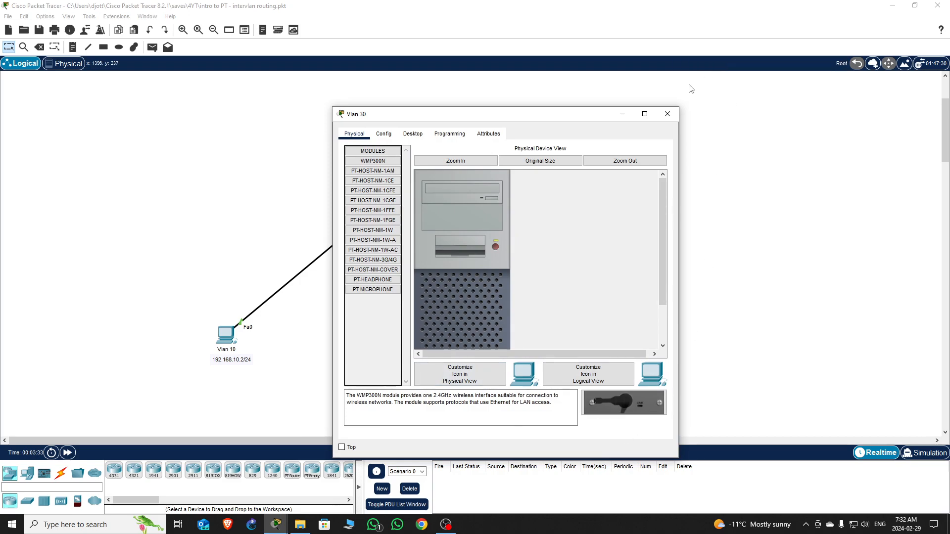
pyautogui.click(667, 113)
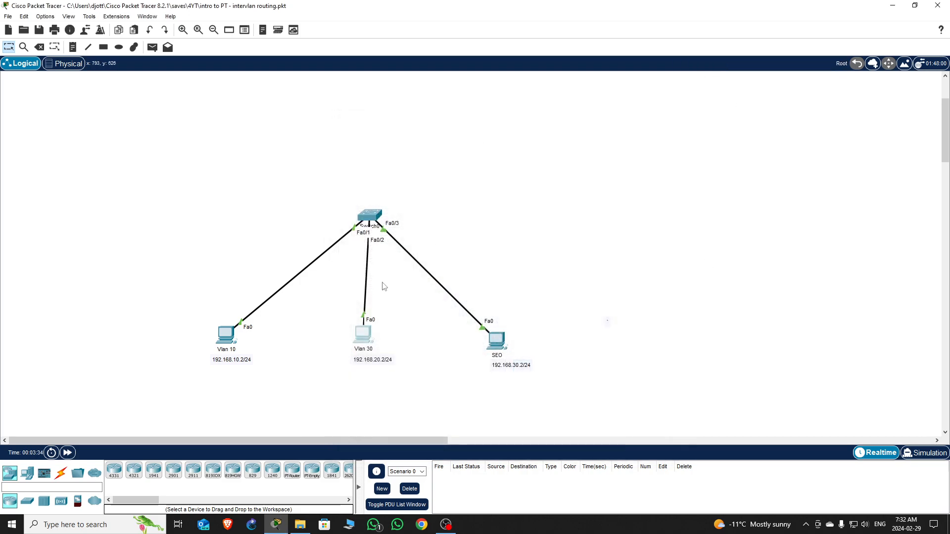
pyautogui.click(369, 351)
pyautogui.press('BackSpace')
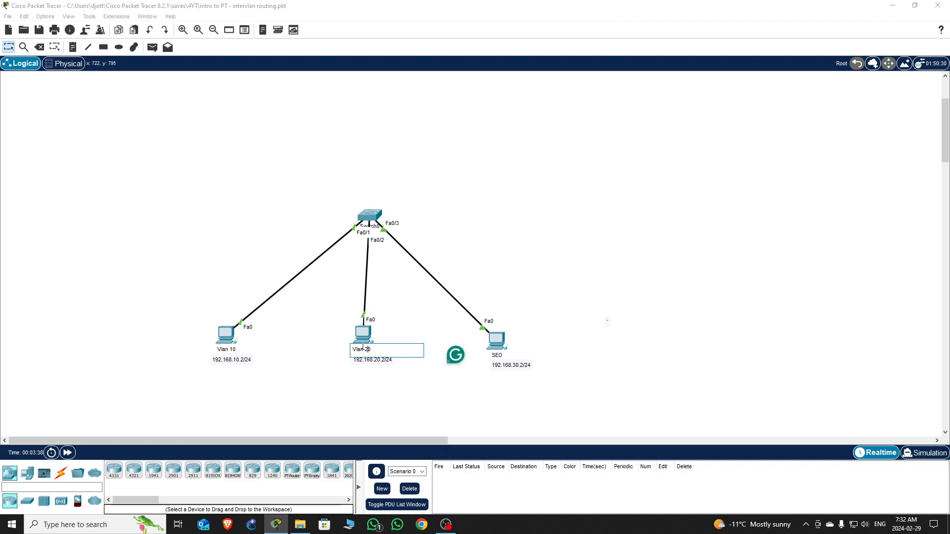
pyautogui.moveTo(369, 351); pyautogui.dragTo(350, 351)
pyautogui.hotkey('ctrl', 'c')
pyautogui.click(480, 408)
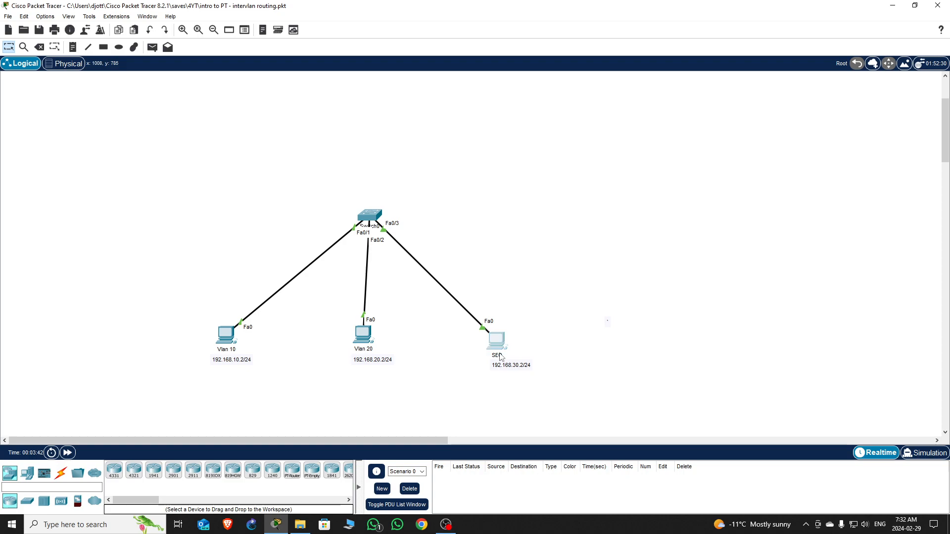
# - Rename the right-hand SEO PC to Vlan 30
pyautogui.click(498, 355)
pyautogui.moveTo(499, 356); pyautogui.dragTo(446, 356)
pyautogui.hotkey('ctrl', 'v')
pyautogui.press('BackSpace')
pyautogui.write('30')
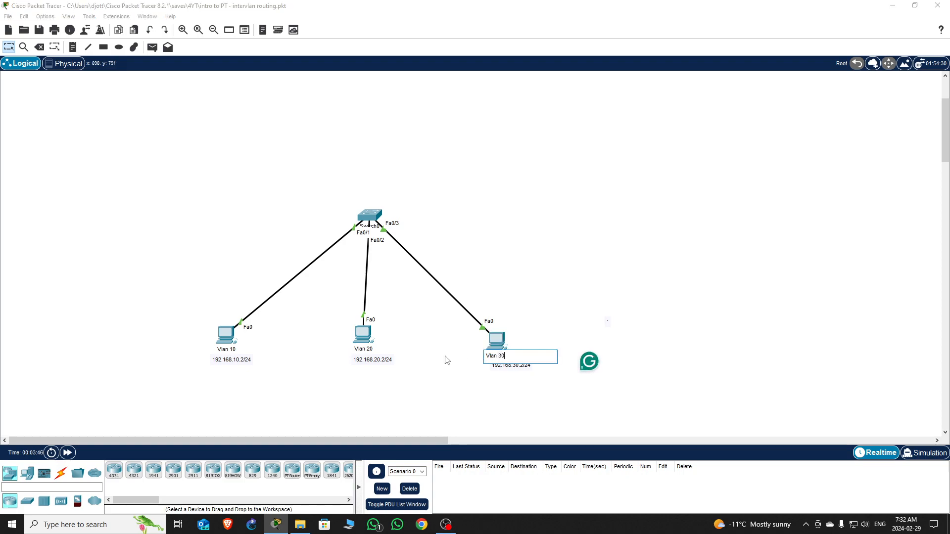
pyautogui.click(303, 366)
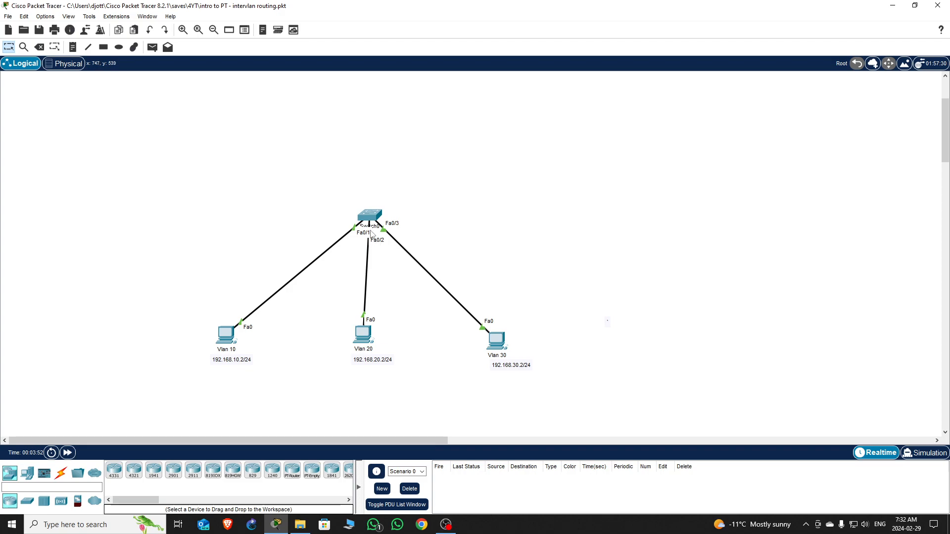
# - Place a 2621XM router above the switch and name it R
pyautogui.moveTo(375, 221); pyautogui.dragTo(367, 245)
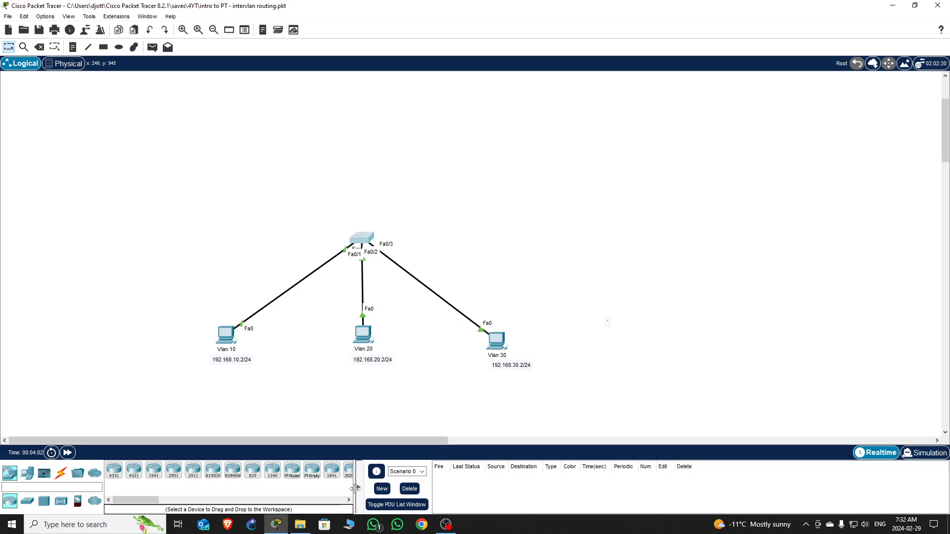
pyautogui.moveTo(355, 488); pyautogui.dragTo(438, 489)
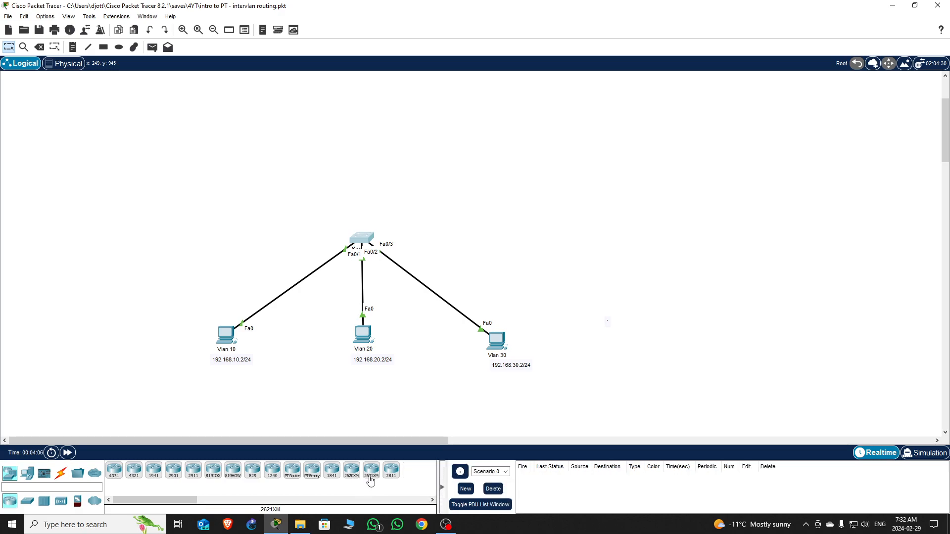
pyautogui.moveTo(371, 471); pyautogui.dragTo(360, 153)
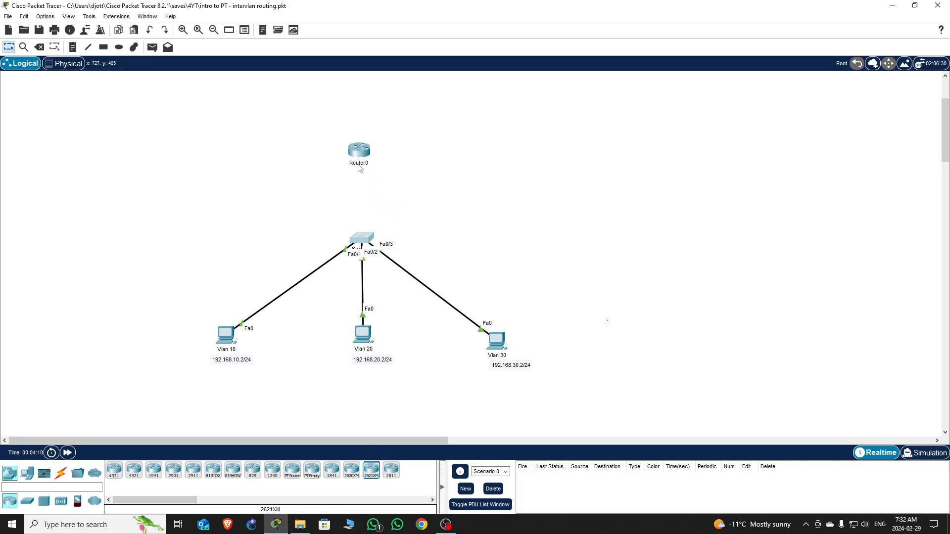
pyautogui.click(359, 164)
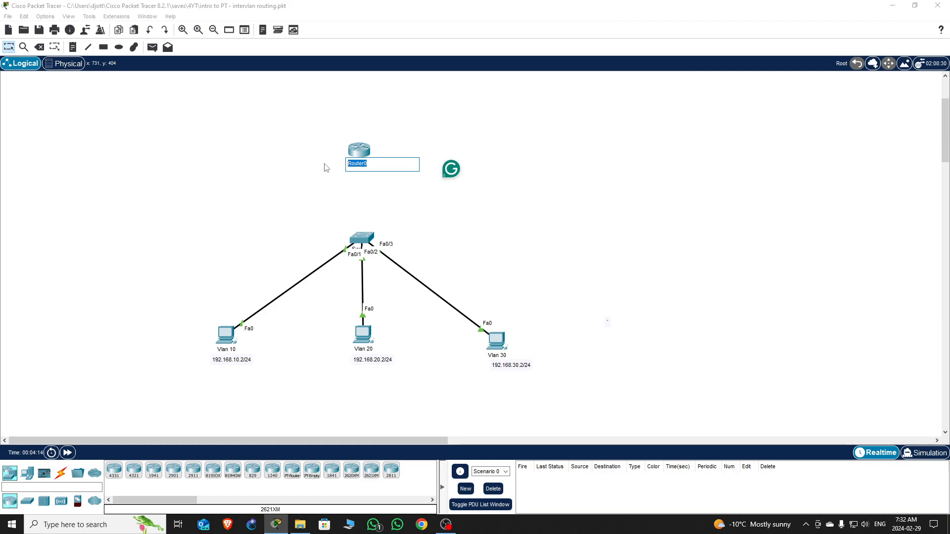
pyautogui.write('R')
pyautogui.press('Return')
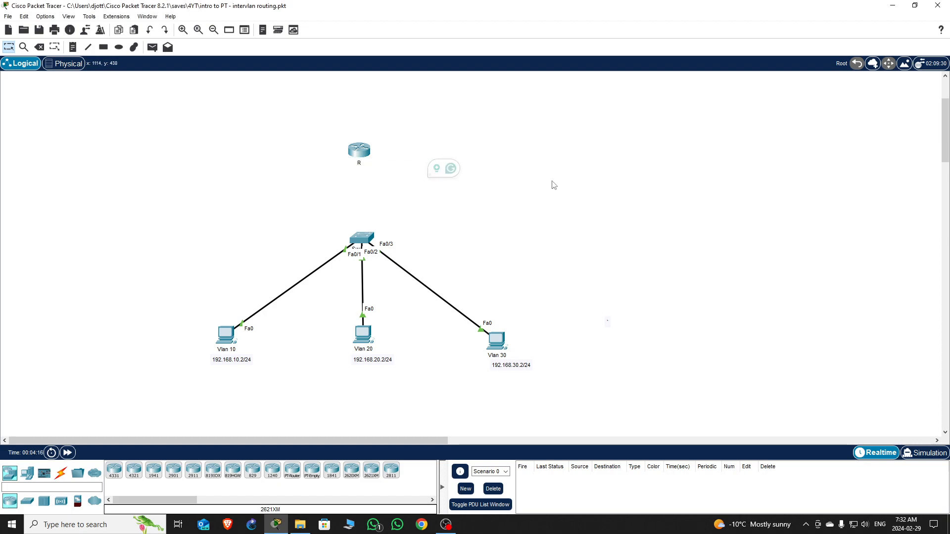
# - Cable router R's Fa0/0 to switch port Fa0/4 and adjust the PC positions
pyautogui.click(61, 474)
pyautogui.click(114, 474)
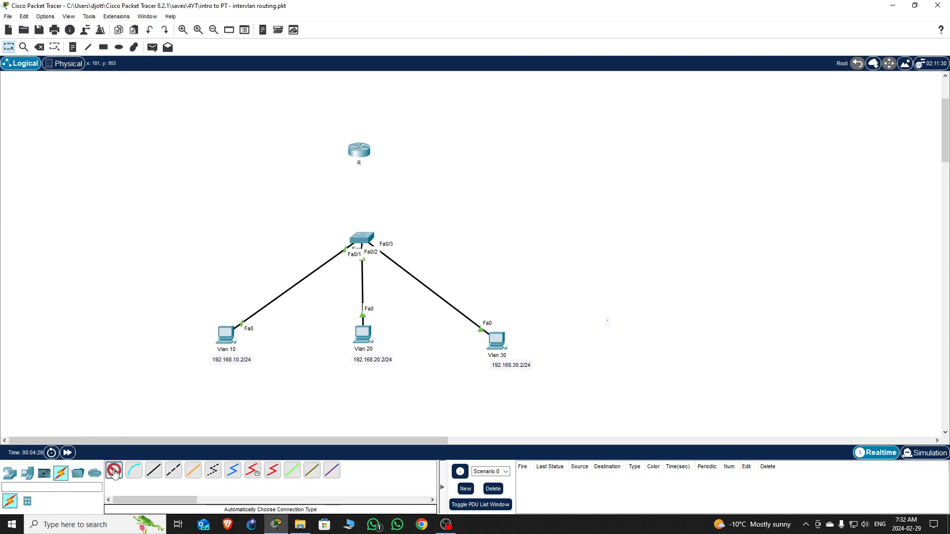
pyautogui.click(362, 153)
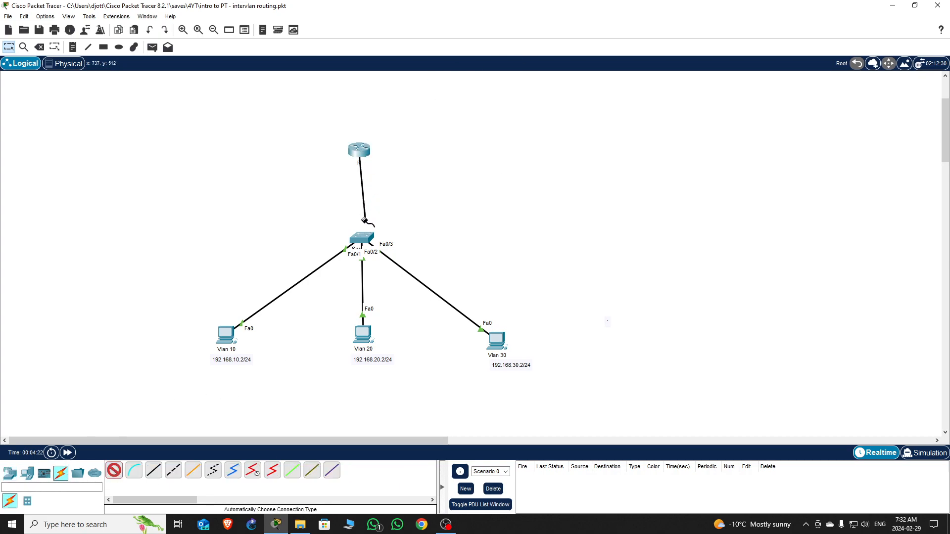
pyautogui.click(360, 238)
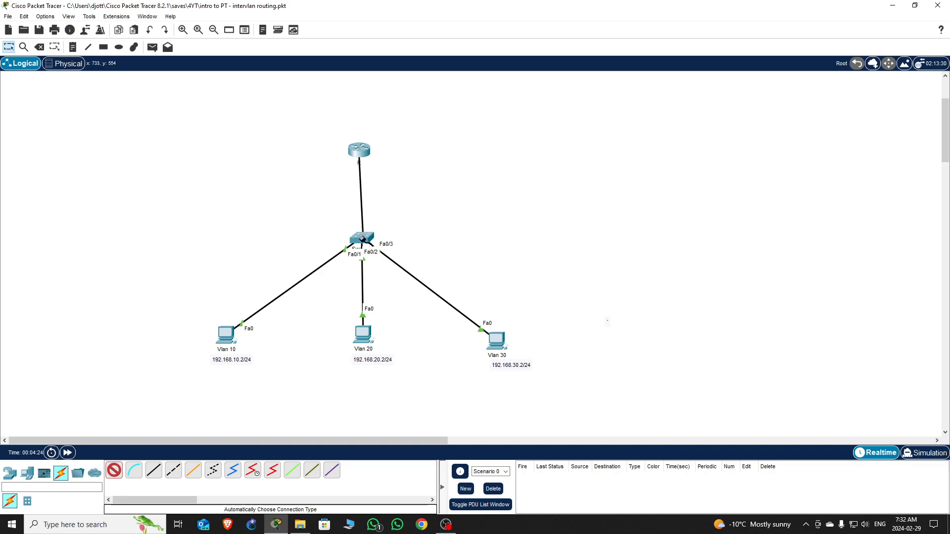
pyautogui.click(361, 239)
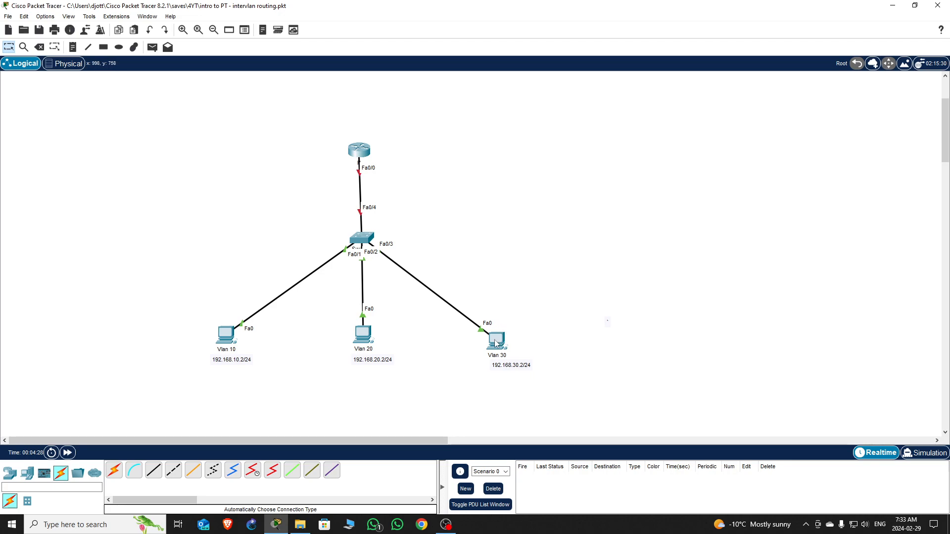
pyautogui.moveTo(496, 343); pyautogui.dragTo(535, 324)
pyautogui.moveTo(359, 341); pyautogui.dragTo(365, 344)
# - Move the Vlan 30 PC back and view the Vlan 10 PC's Config and Desktop tabs
pyautogui.moveTo(539, 325); pyautogui.dragTo(513, 346)
pyautogui.click(226, 340)
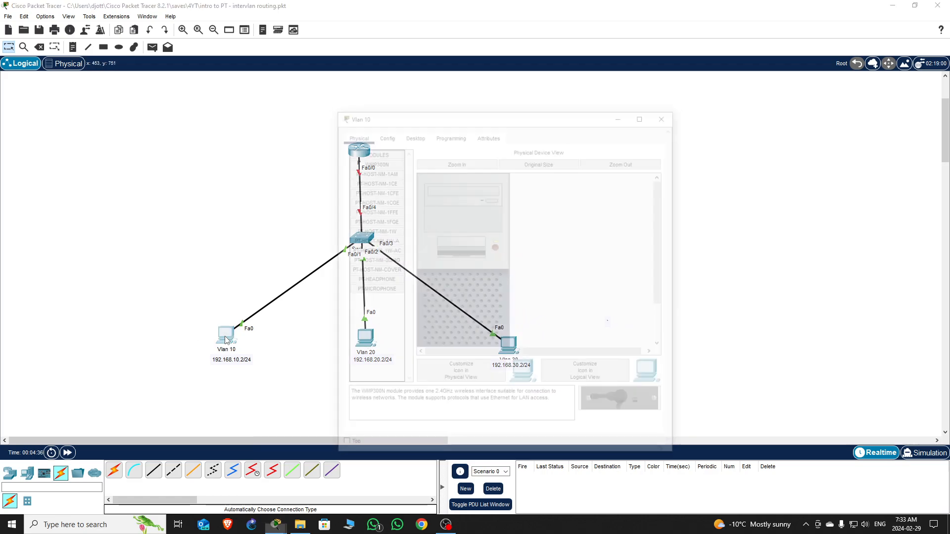
pyautogui.click(389, 135)
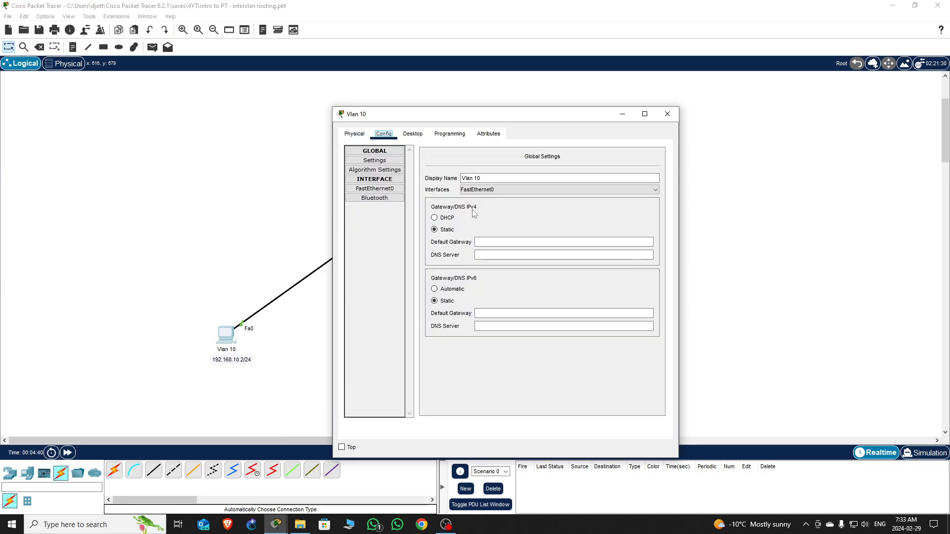
pyautogui.click(413, 133)
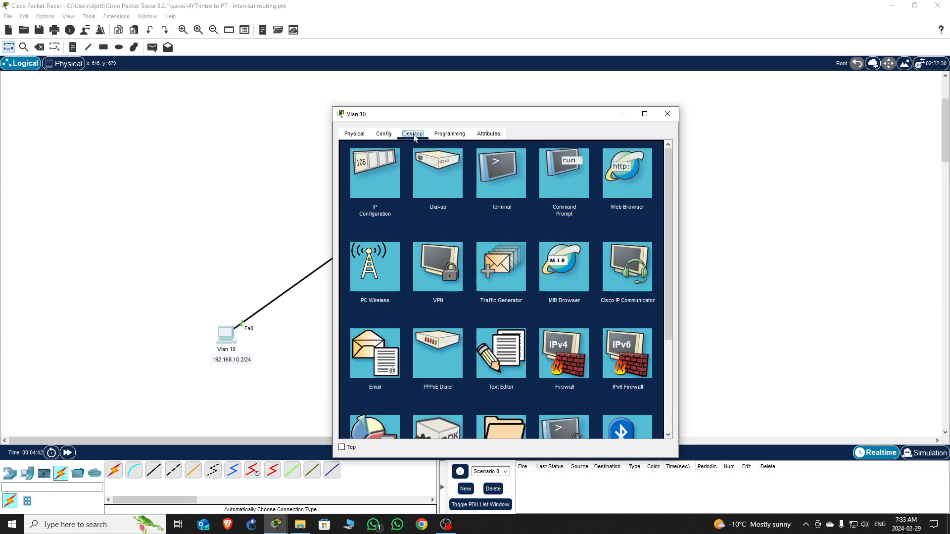
pyautogui.click(667, 114)
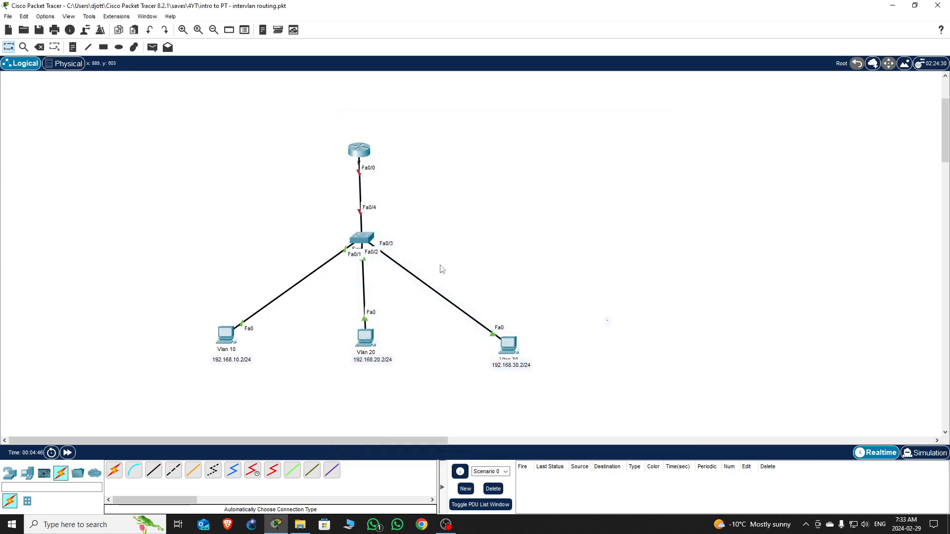
# - Check the Vlan 10 PC's IP Configuration, then open Switch0's CLI
pyautogui.click(228, 339)
pyautogui.click(376, 183)
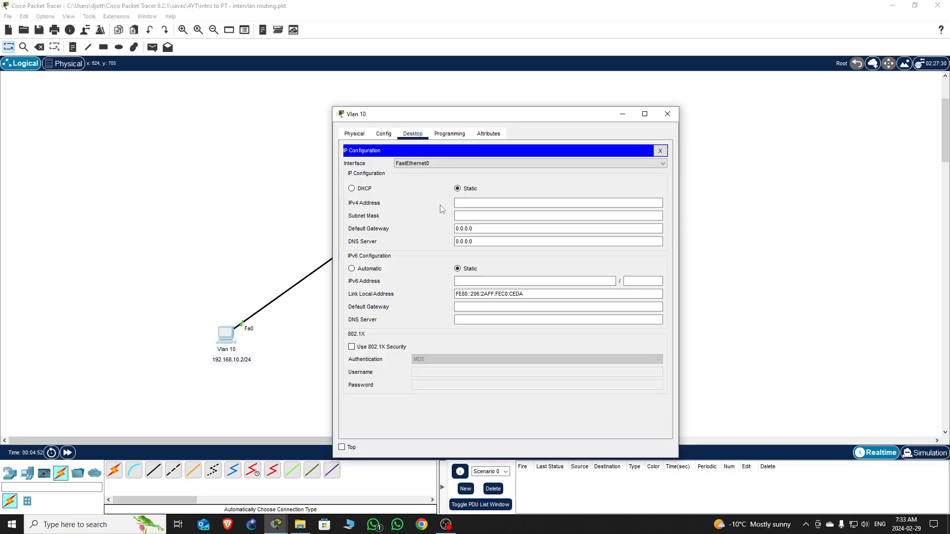
pyautogui.click(667, 115)
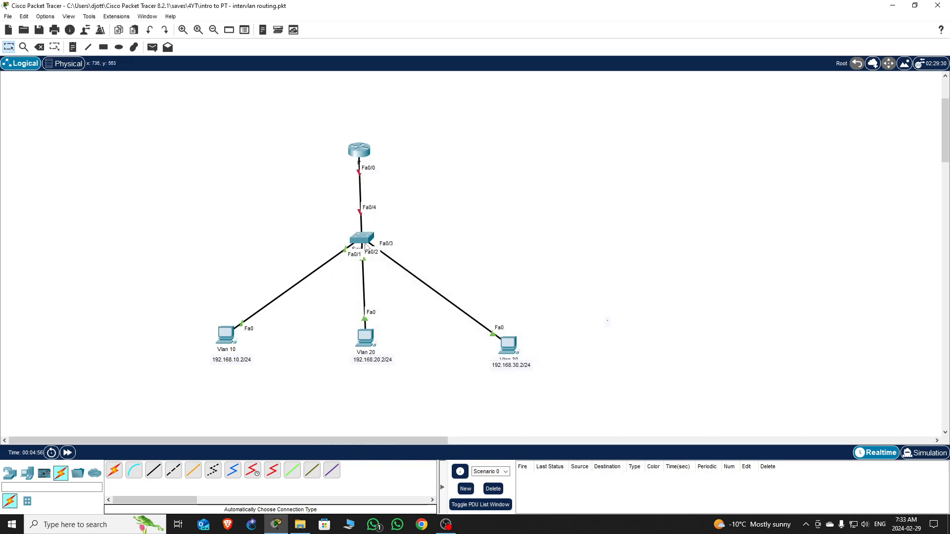
pyautogui.click(361, 238)
pyautogui.click(406, 134)
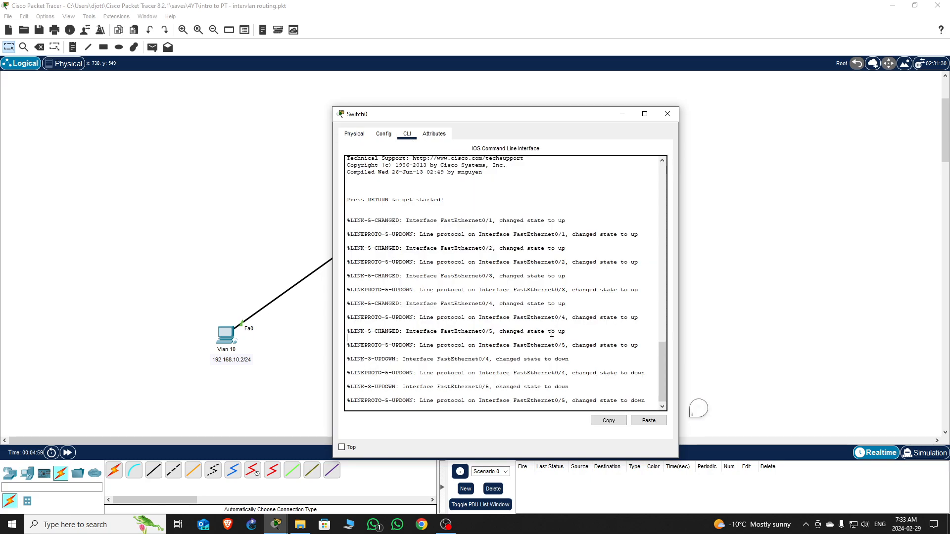
# - Enter enable mode on Switch0, page through show running-config, and move the window aside
pyautogui.press('Return')
pyautogui.press('Return')
pyautogui.press('Return')
pyautogui.press('Return')
pyautogui.press('Return')
pyautogui.press('Return')
pyautogui.press('Return')
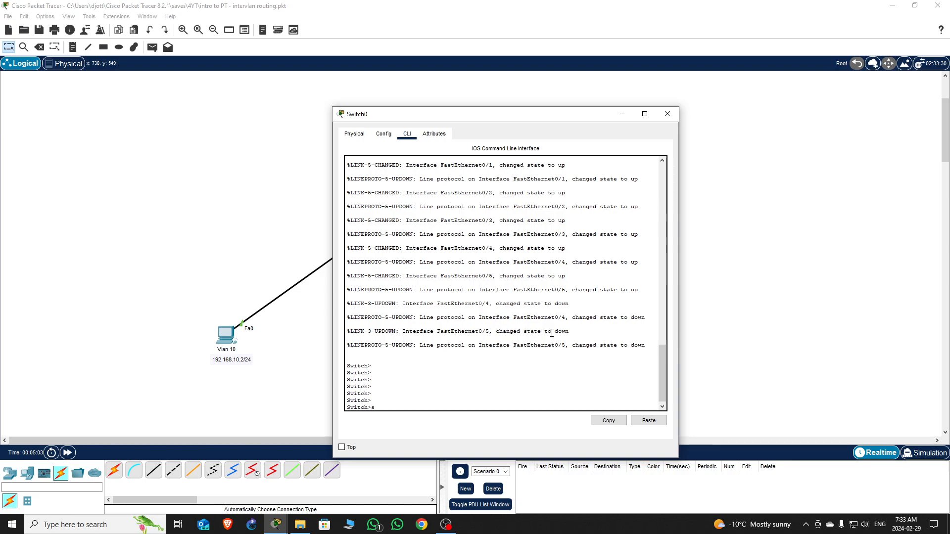
pyautogui.write('sh run')
pyautogui.press('Return')
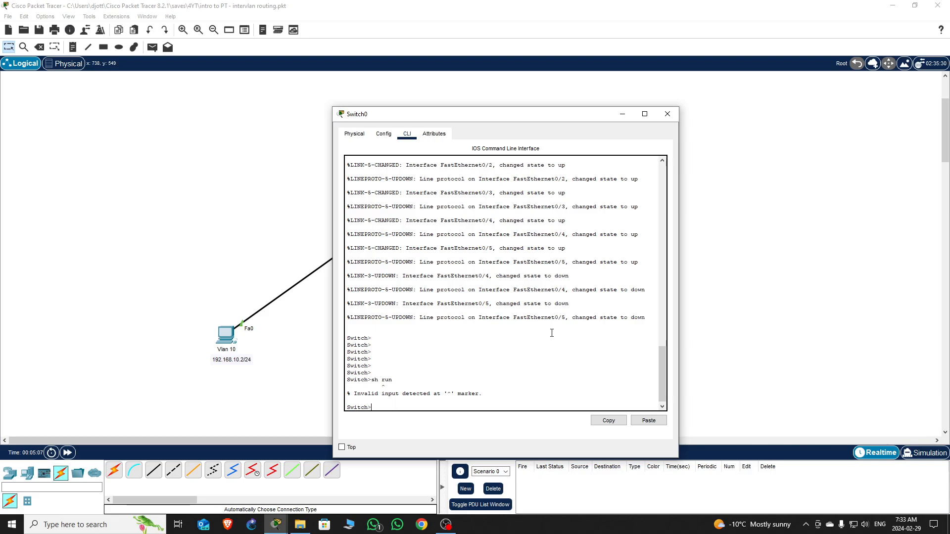
pyautogui.press('Return')
pyautogui.press('Return')
pyautogui.press('Return')
pyautogui.press('Return')
pyautogui.press('Return')
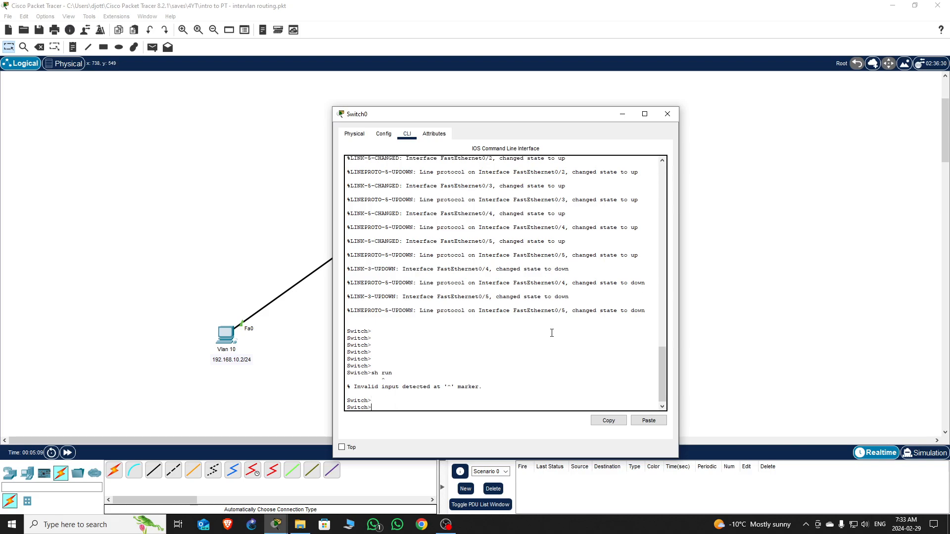
pyautogui.write('en')
pyautogui.press('Return')
pyautogui.press('Return')
pyautogui.press('Return')
pyautogui.press('Return')
pyautogui.write('sh run')
pyautogui.press('Return')
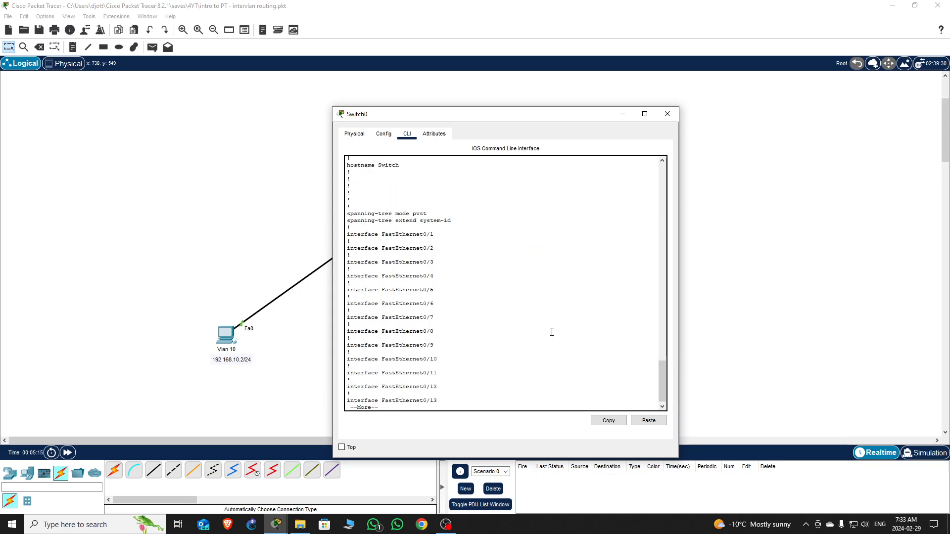
pyautogui.press('space')
pyautogui.press('space')
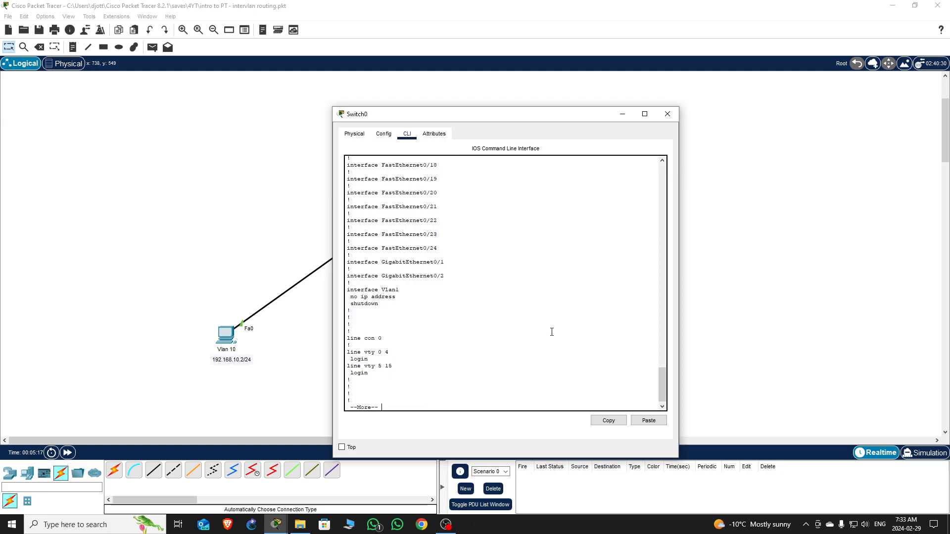
pyautogui.moveTo(520, 115); pyautogui.dragTo(757, 101)
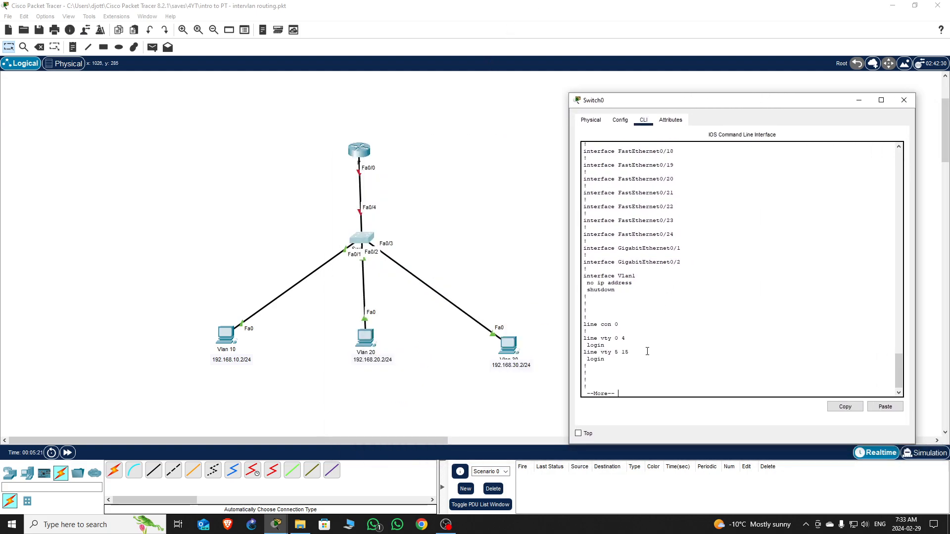
pyautogui.press('q')
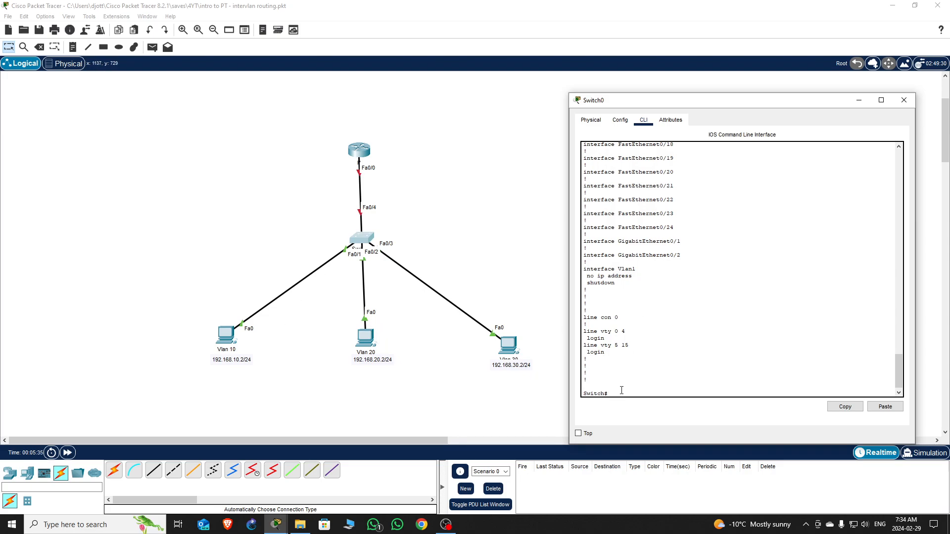
# - In conf t, set interface Fa0/1 to switchport mode access
pyautogui.write('conf t')
pyautogui.press('Return')
pyautogui.write('int f')
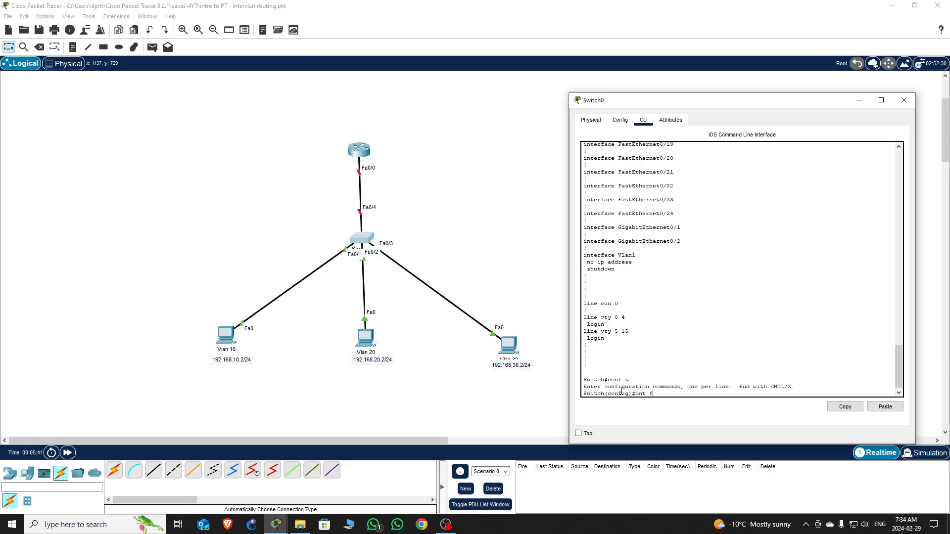
pyautogui.write('0/1')
pyautogui.press('Return')
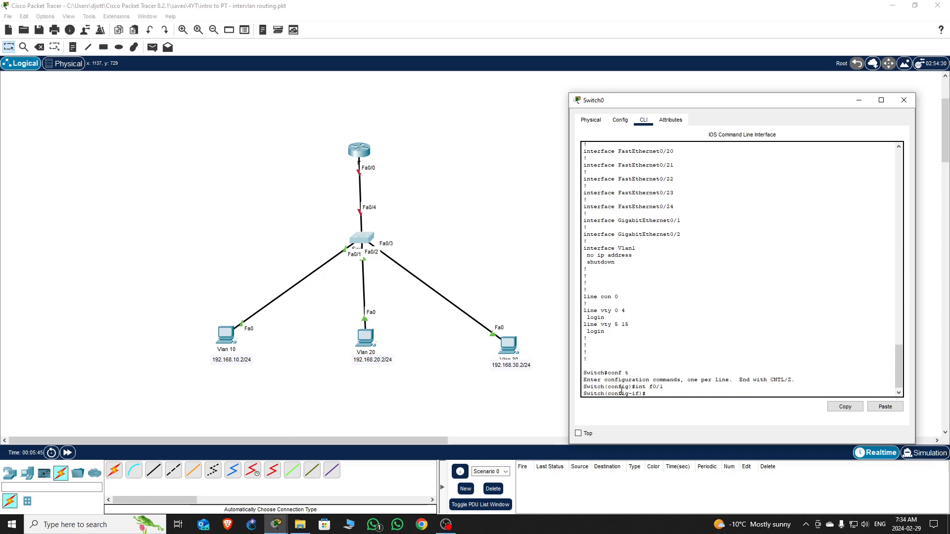
pyautogui.write('swit')
pyautogui.press('Tab')
pyautogui.write('mo')
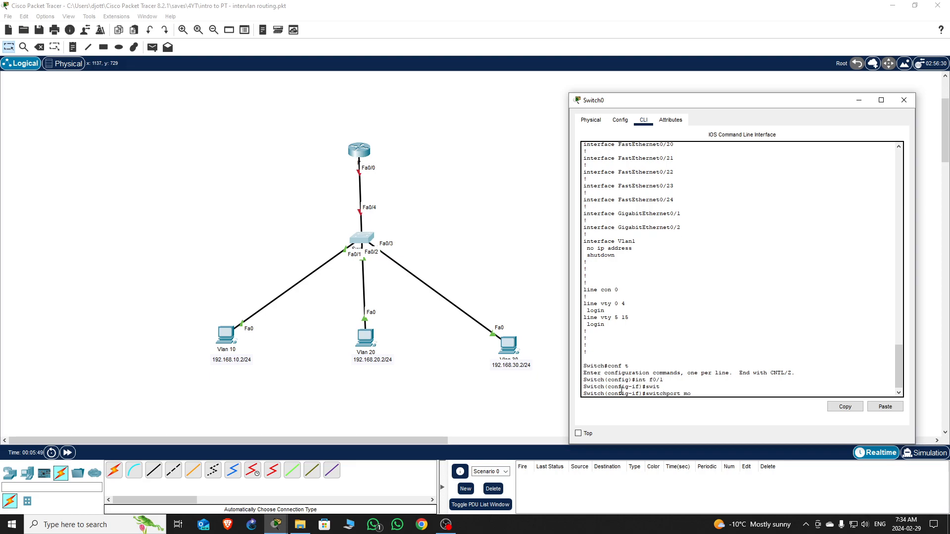
pyautogui.press('Tab')
pyautogui.write('acce')
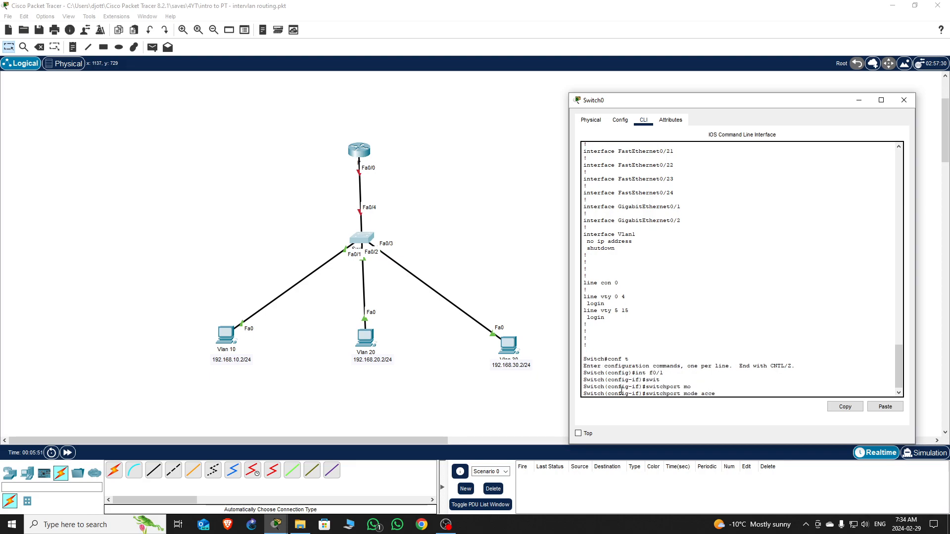
pyautogui.press('Tab')
pyautogui.press('Return')
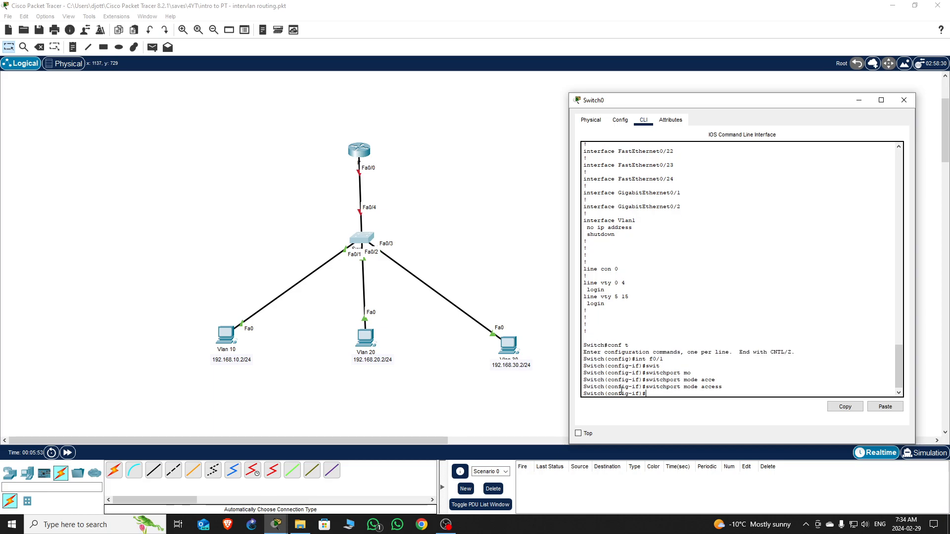
# - Assign Fa0/1 to VLAN 10 with switchport access vlan 10
pyautogui.write('swi')
pyautogui.press('Tab')
pyautogui.write('acce')
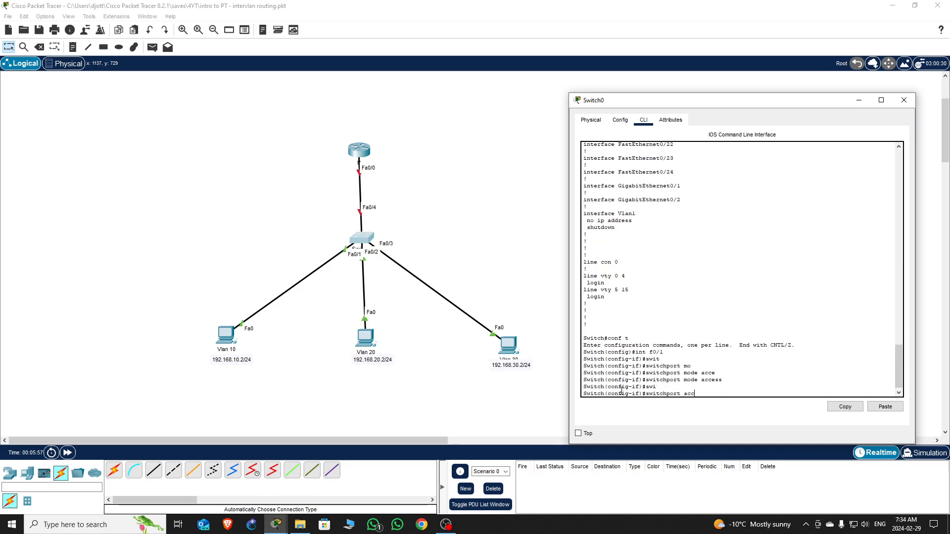
pyautogui.press('Tab')
pyautogui.write('vl')
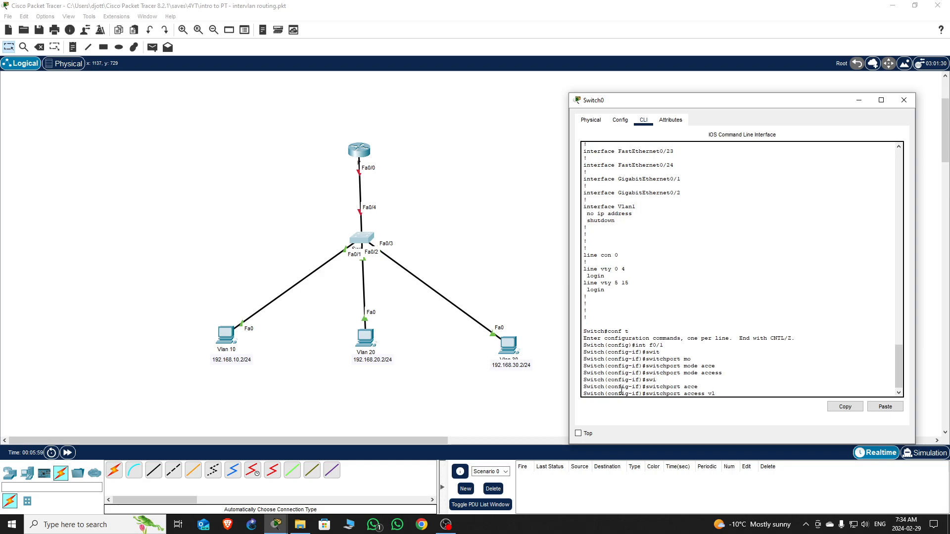
pyautogui.write('a')
pyautogui.press('Tab')
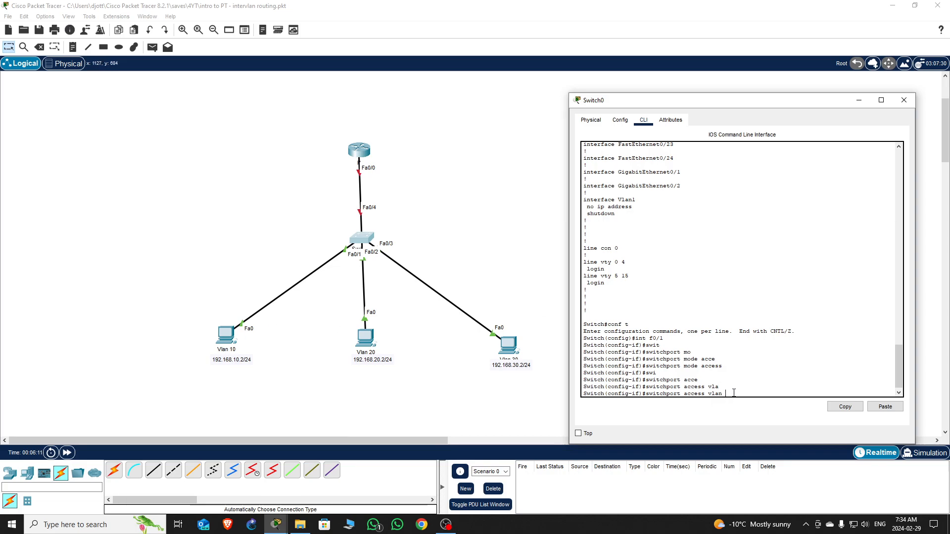
pyautogui.write('10')
pyautogui.press('Return')
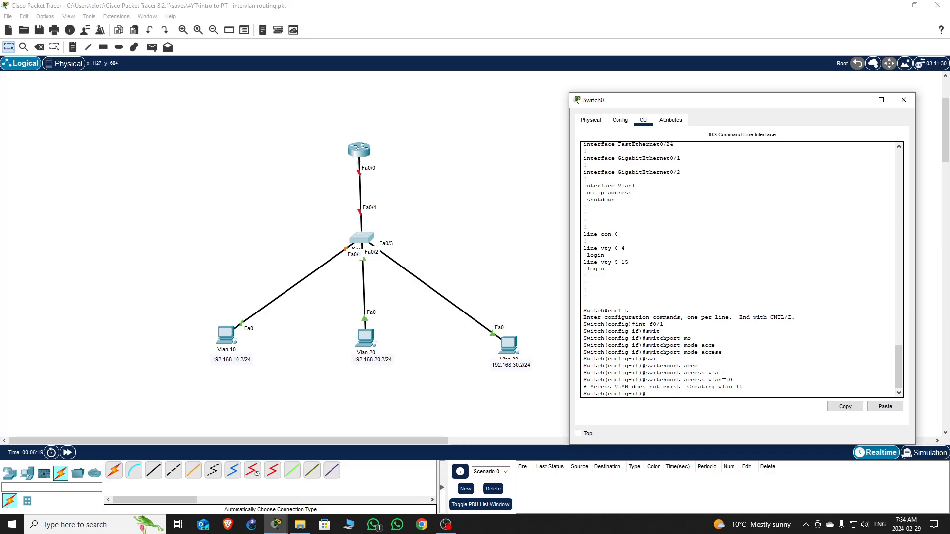
# - Enable Fa0/1 with no shutdown, exit, and move on to int f0/2
pyautogui.write('no shurt')
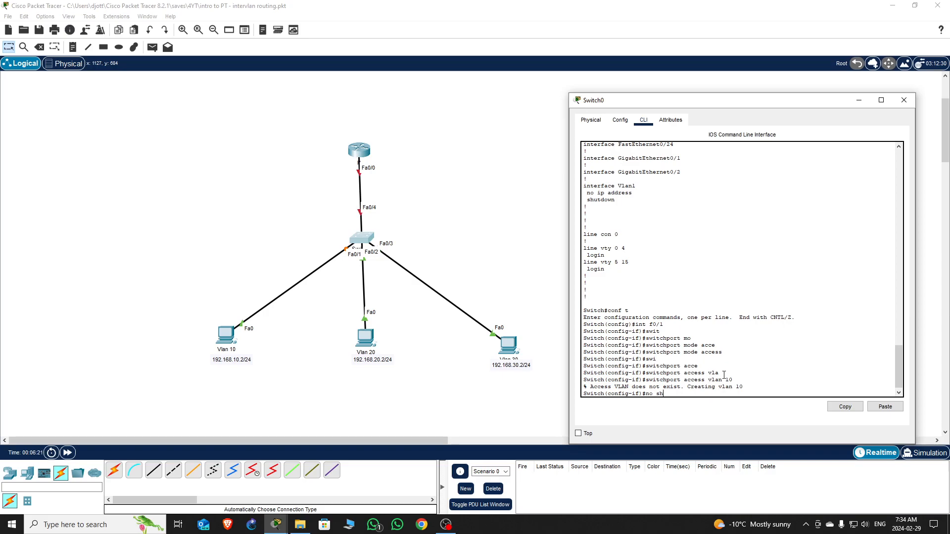
pyautogui.press('BackSpace')
pyautogui.write('t')
pyautogui.press('Return')
pyautogui.press('Return')
pyautogui.press('Return')
pyautogui.press('Return')
pyautogui.press('Return')
pyautogui.press('Return')
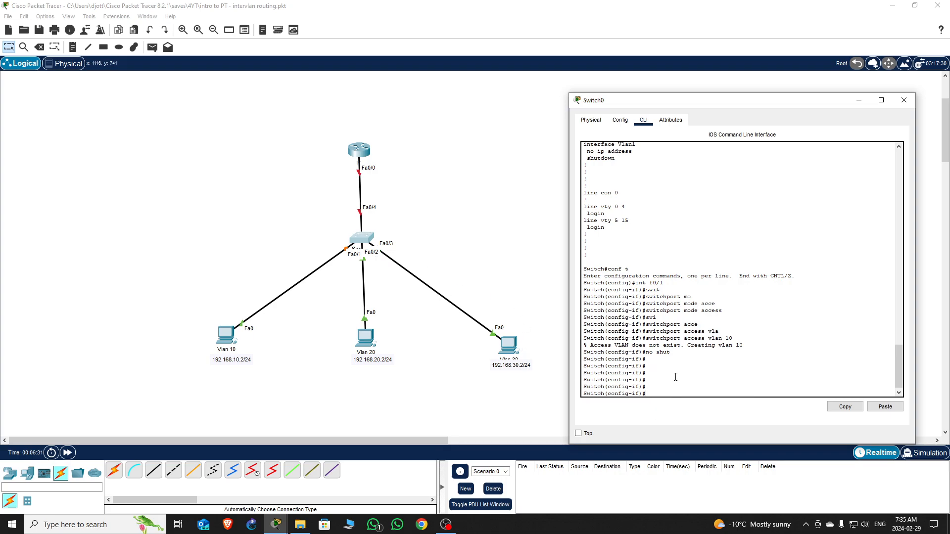
pyautogui.write('exi')
pyautogui.press('Return')
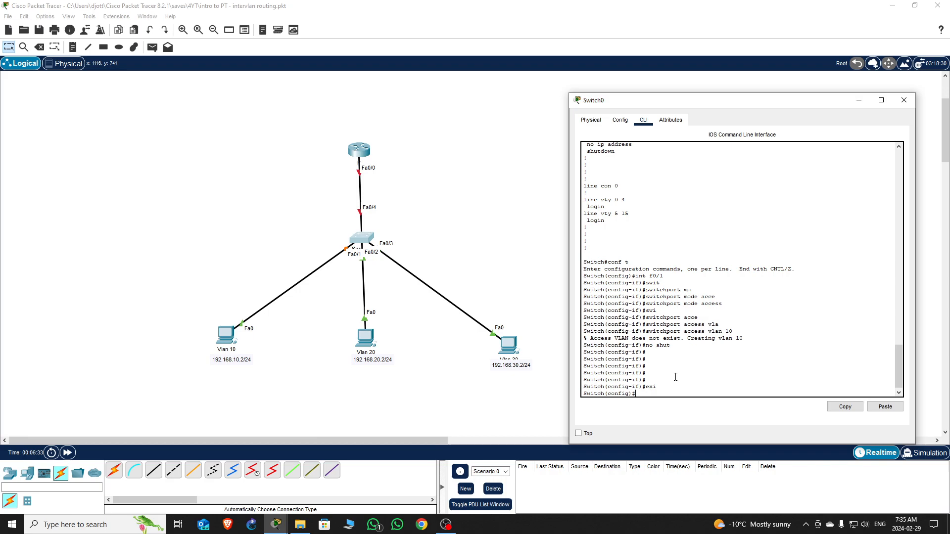
pyautogui.write('int f0/2')
# - Enable Switch0's Fa0/2 with no shut and assign it to access VLAN 20
pyautogui.press('Return')
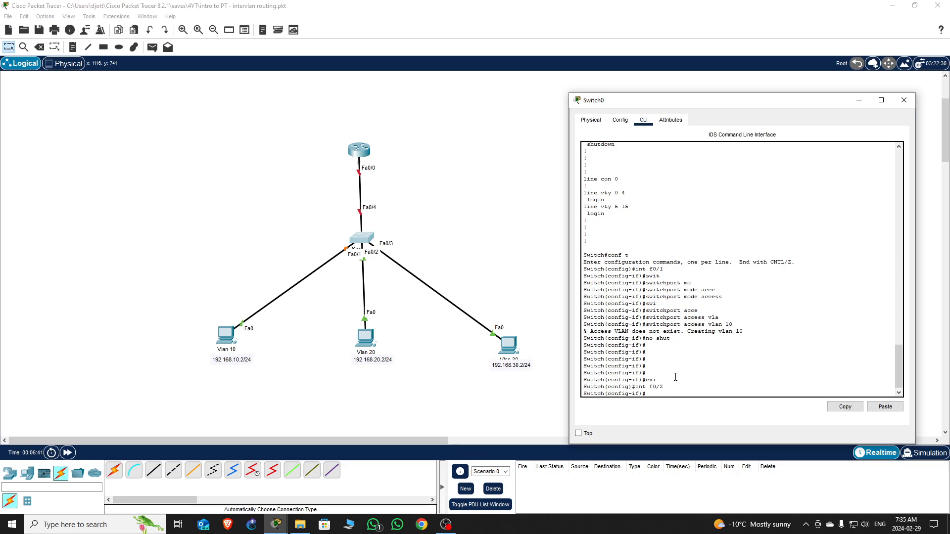
pyautogui.write('no shut')
pyautogui.press('Return')
pyautogui.write('swit')
pyautogui.press('Tab')
pyautogui.write('acce')
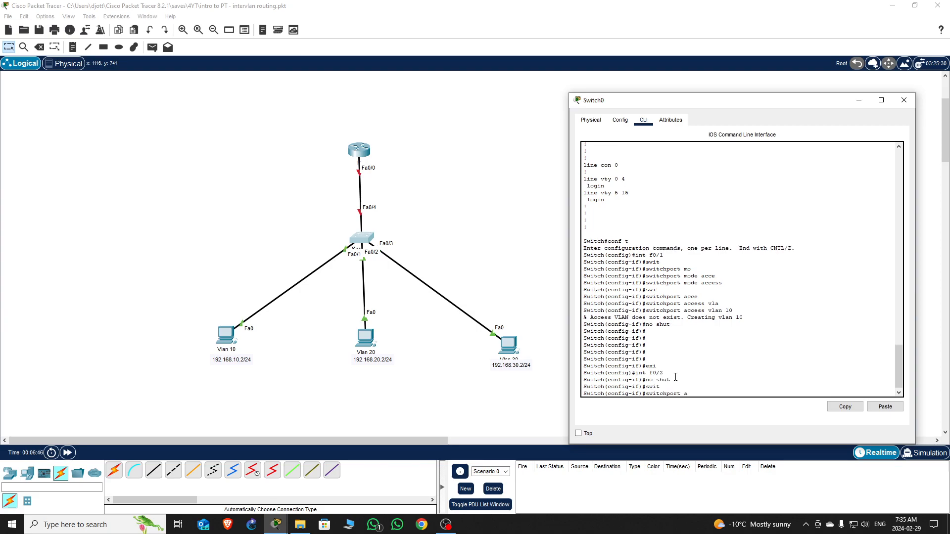
pyautogui.press('Tab')
pyautogui.write('vla')
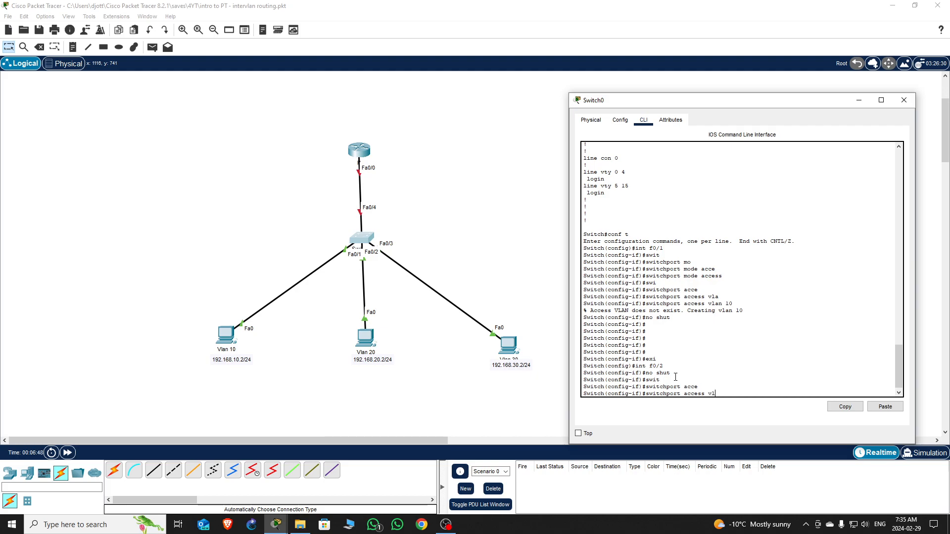
pyautogui.press('Tab')
pyautogui.write('20')
pyautogui.press('Return')
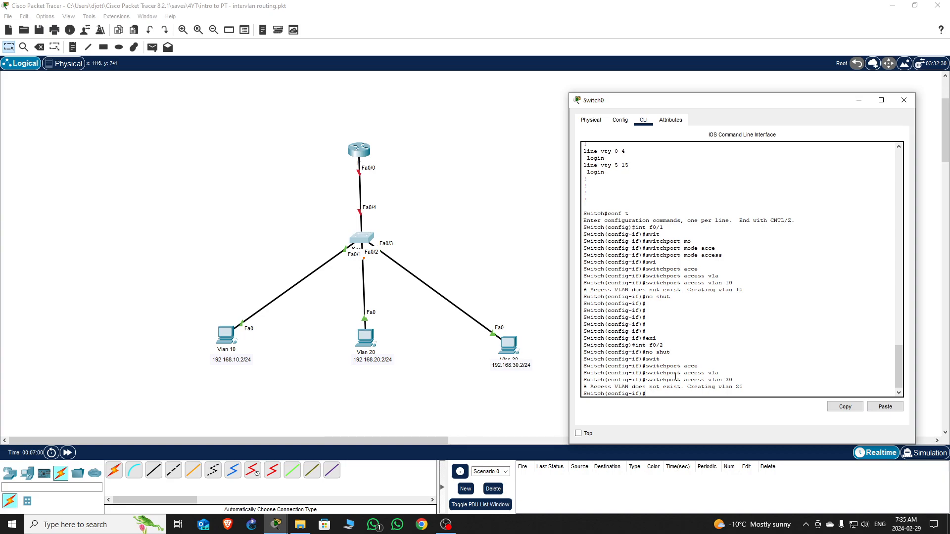
# - Set Fa0/2 to switchport mode access
pyautogui.press('Tab')
pyautogui.write('mo')
pyautogui.press('Tab')
pyautogui.write('acce')
pyautogui.press('Tab')
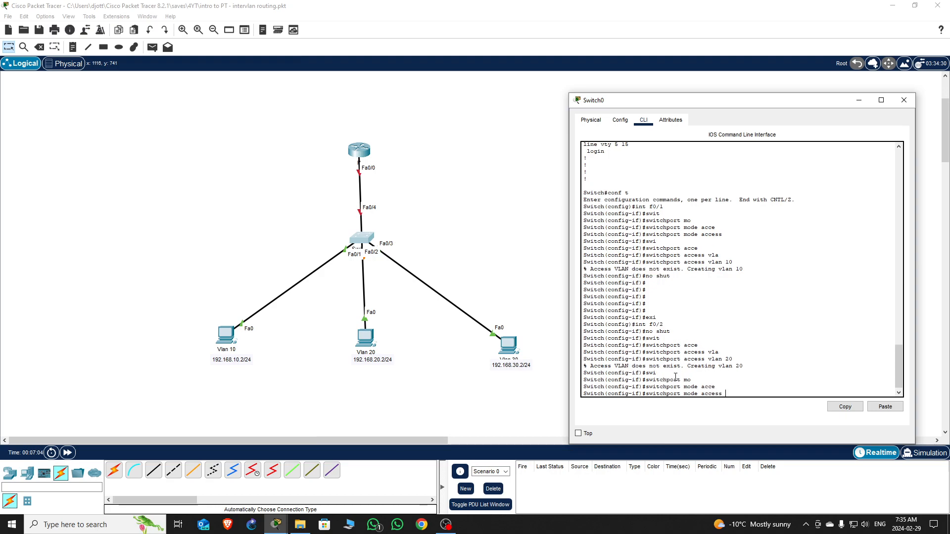
pyautogui.press('Return')
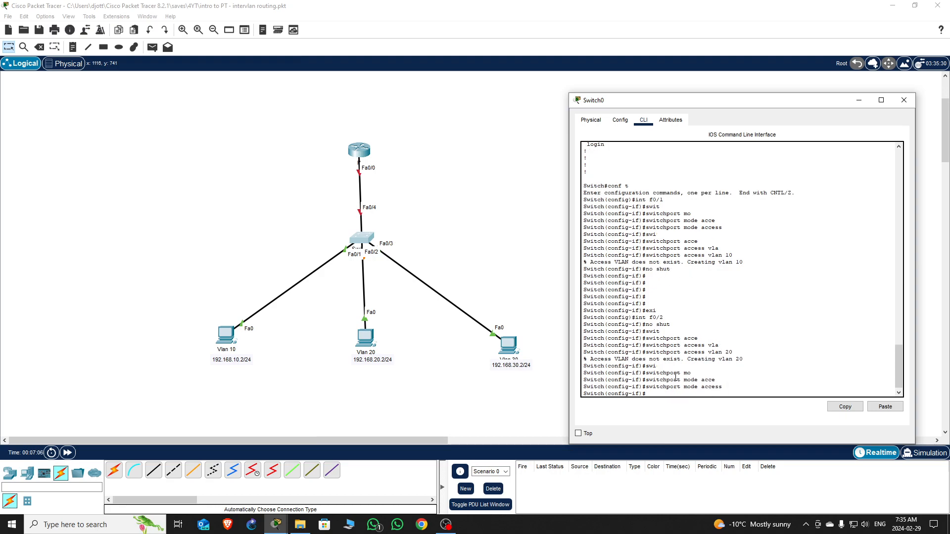
# - Leave Fa0/2 and enter interface configuration for Fa0/3
pyautogui.write('exi')
pyautogui.press('Return')
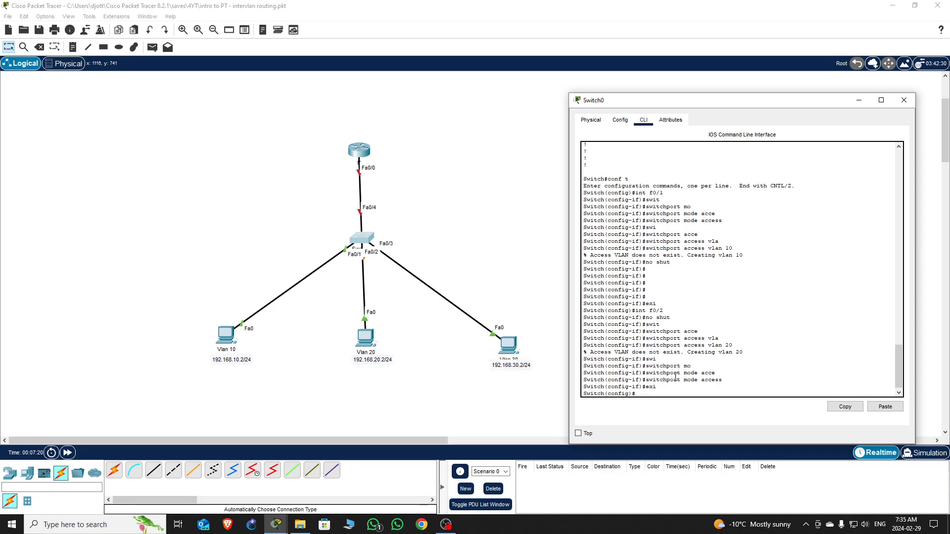
pyautogui.write('nt f0/3')
pyautogui.press('Return')
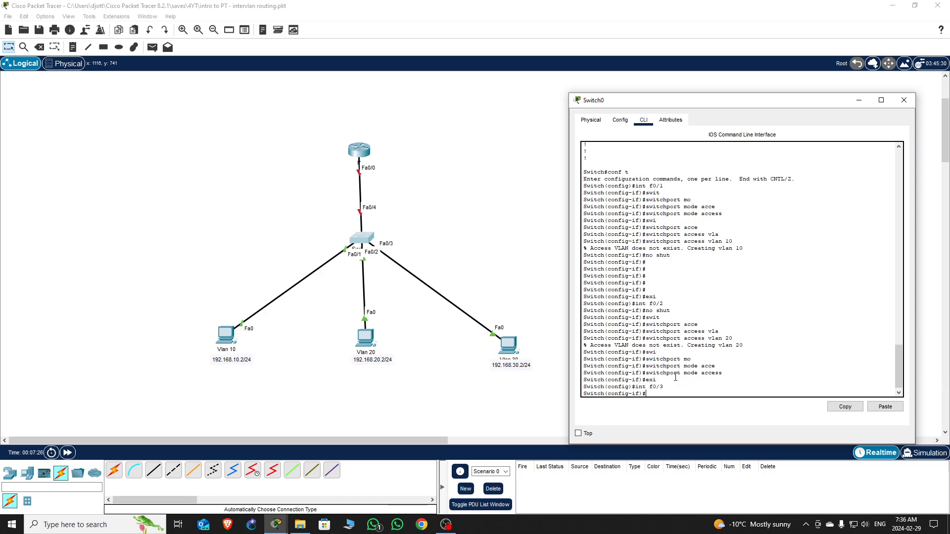
# - Enable Fa0/3 with no shut and set it to switchport mode access
pyautogui.write('no shut')
pyautogui.press('Return')
pyautogui.write('swi')
pyautogui.press('Tab')
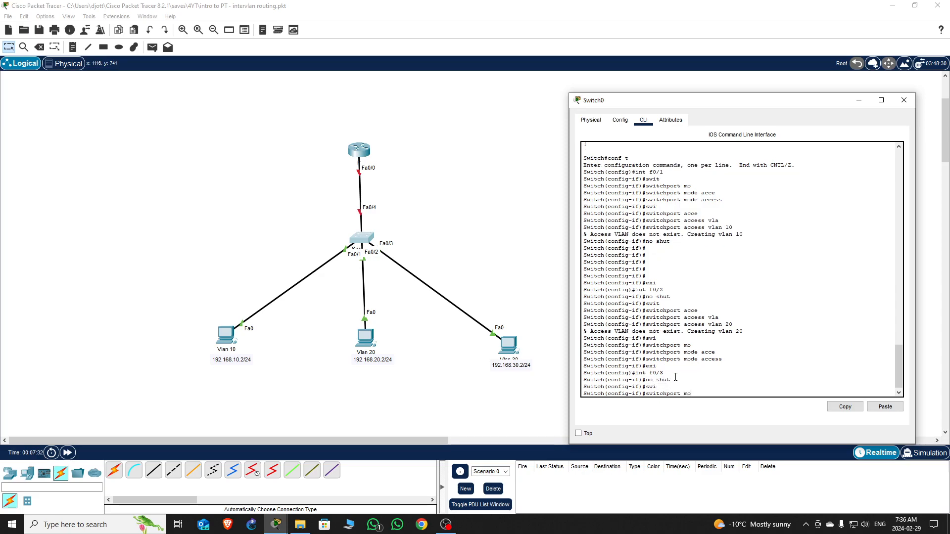
pyautogui.write('mo')
pyautogui.press('Tab')
pyautogui.write('acce')
pyautogui.press('Tab')
pyautogui.press('Return')
# - Assign Fa0/3 to access VLAN 30 and exit to global configuration
pyautogui.write('swi')
pyautogui.press('Tab')
pyautogui.write('ce')
pyautogui.press('Tab')
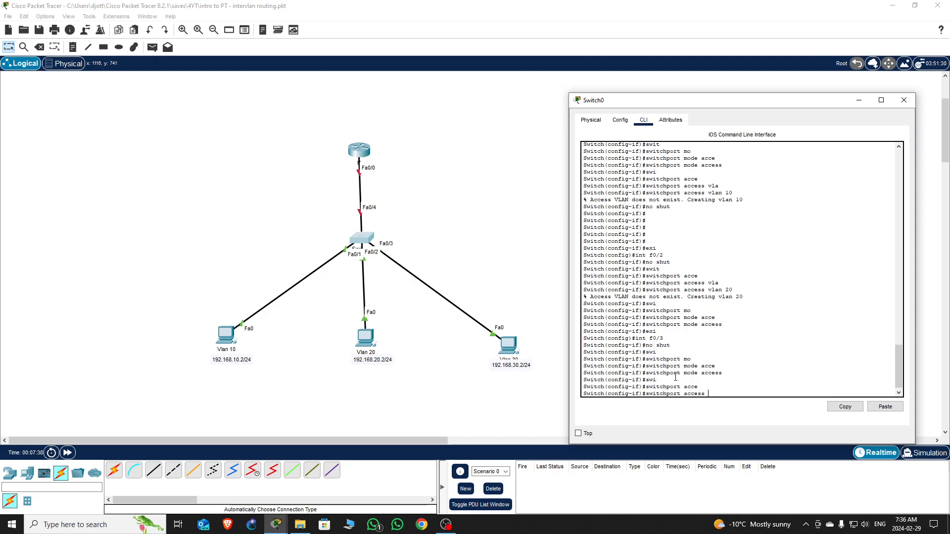
pyautogui.write('vla')
pyautogui.press('Tab')
pyautogui.write('30')
pyautogui.press('Return')
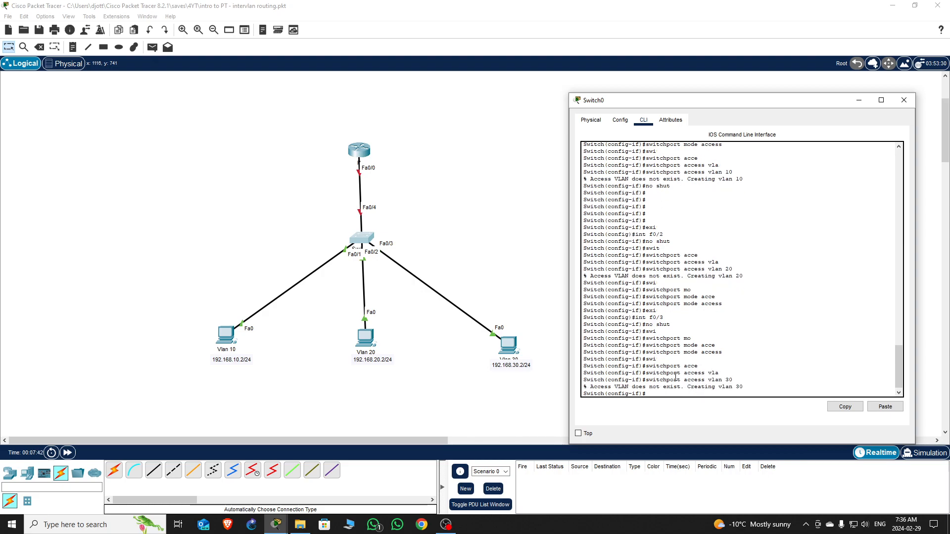
pyautogui.press('Return')
pyautogui.press('Return')
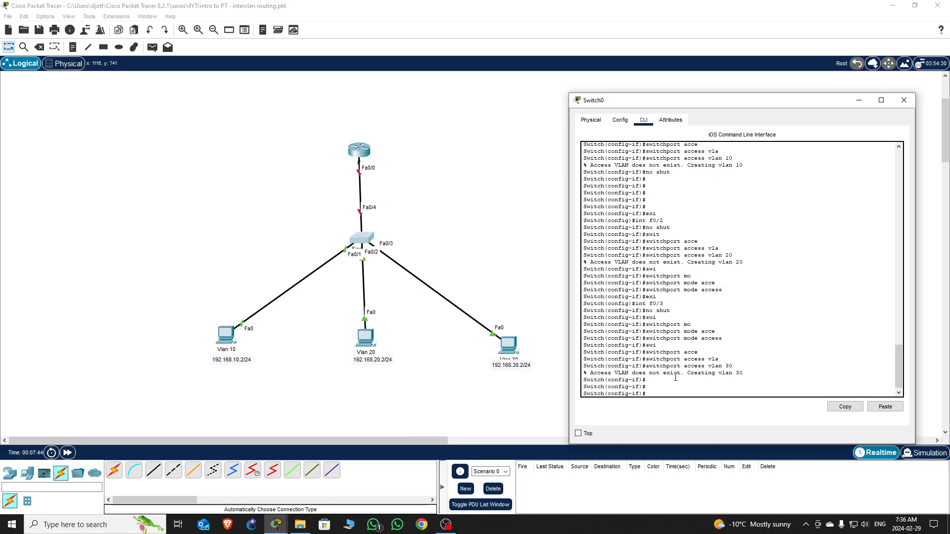
pyautogui.write('exi')
pyautogui.press('Return')
pyautogui.press('Return')
pyautogui.press('Return')
pyautogui.press('Return')
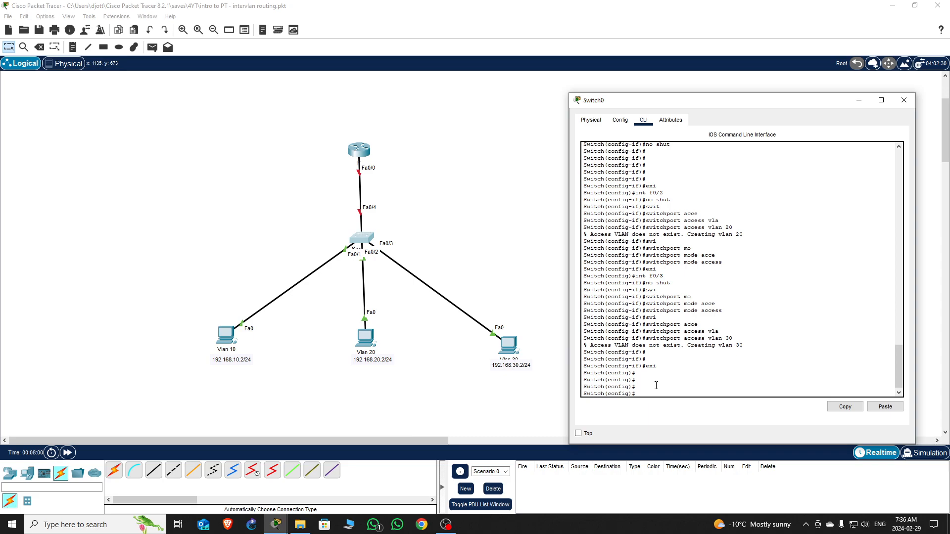
# - Configure Fa0/4 with switchport mode trunk and enable it with no shut
pyautogui.write('int f0/4')
pyautogui.press('Return')
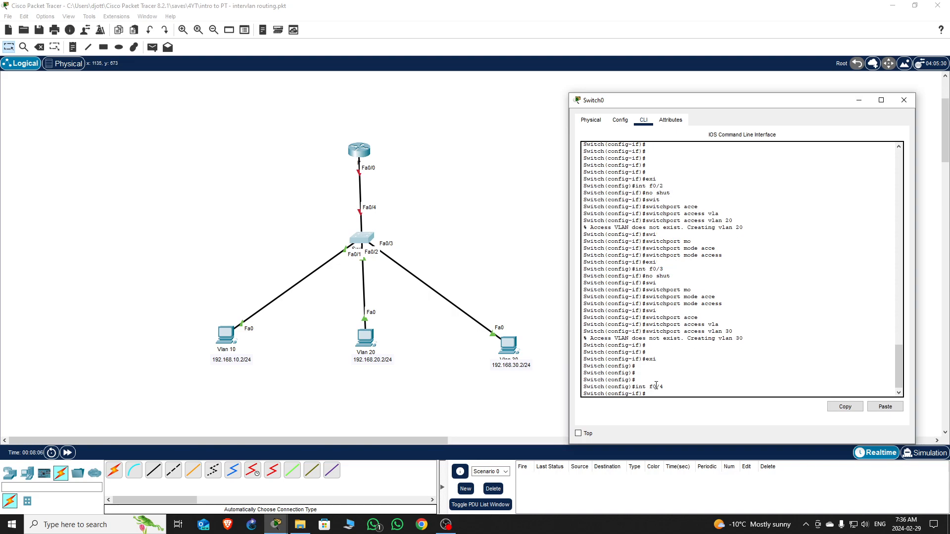
pyautogui.write('swi')
pyautogui.press('Tab')
pyautogui.write('mo')
pyautogui.press('Tab')
pyautogui.write('tru')
pyautogui.press('Tab')
pyautogui.press('Return')
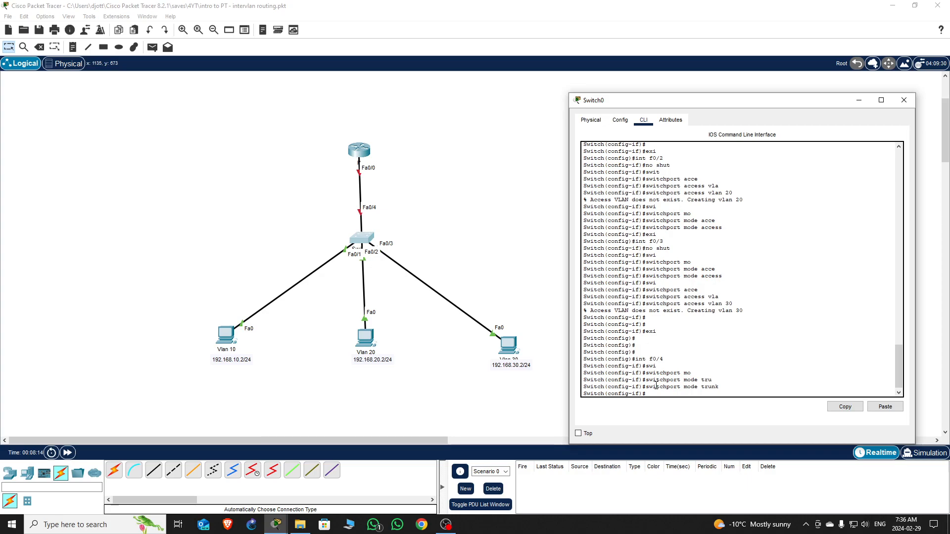
pyautogui.write('no shut')
pyautogui.press('Return')
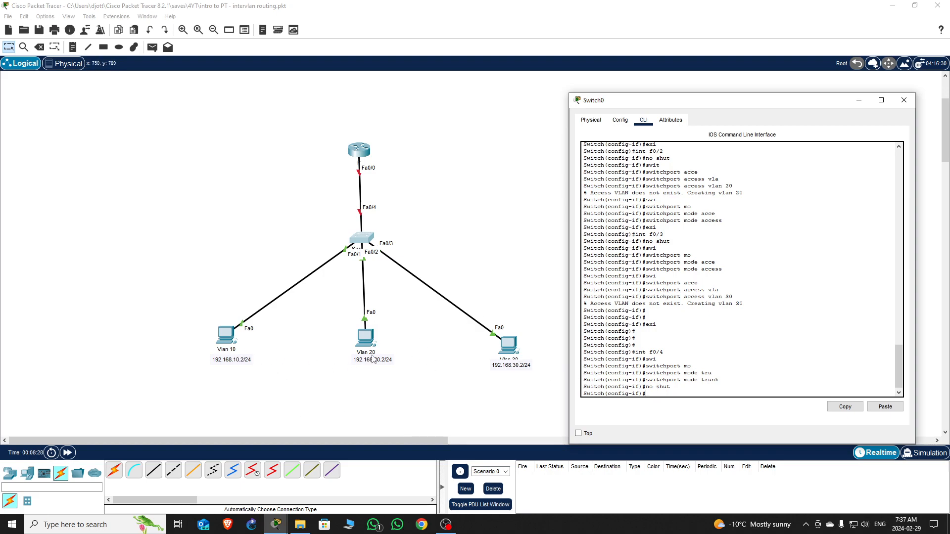
# - Nudge the VLAN 30 address label and bring the Switch0 command line back into view
pyautogui.moveTo(514, 371); pyautogui.dragTo(517, 374)
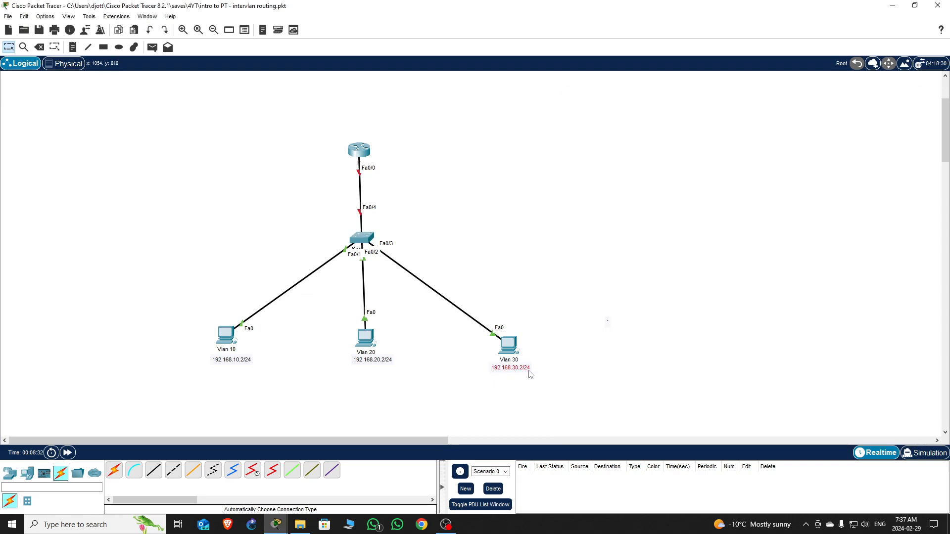
pyautogui.click(276, 524)
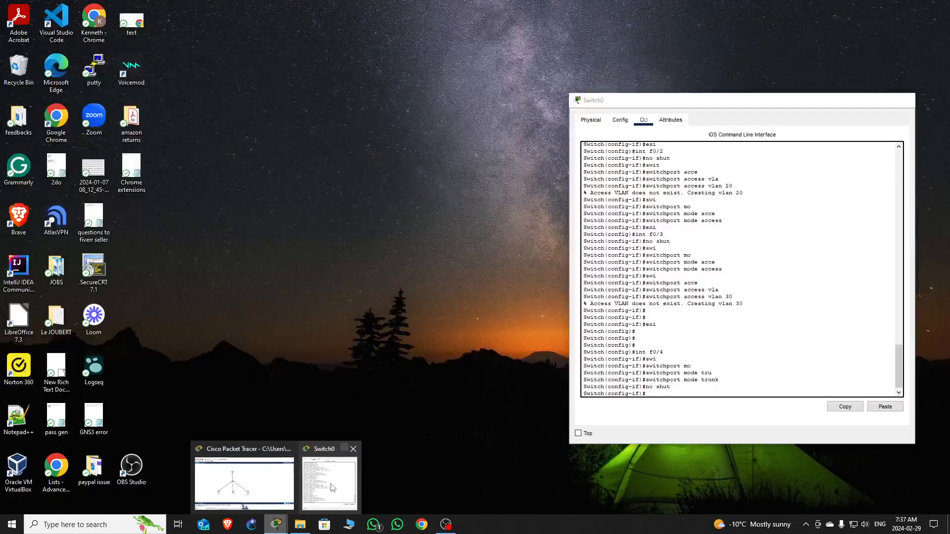
pyautogui.click(330, 485)
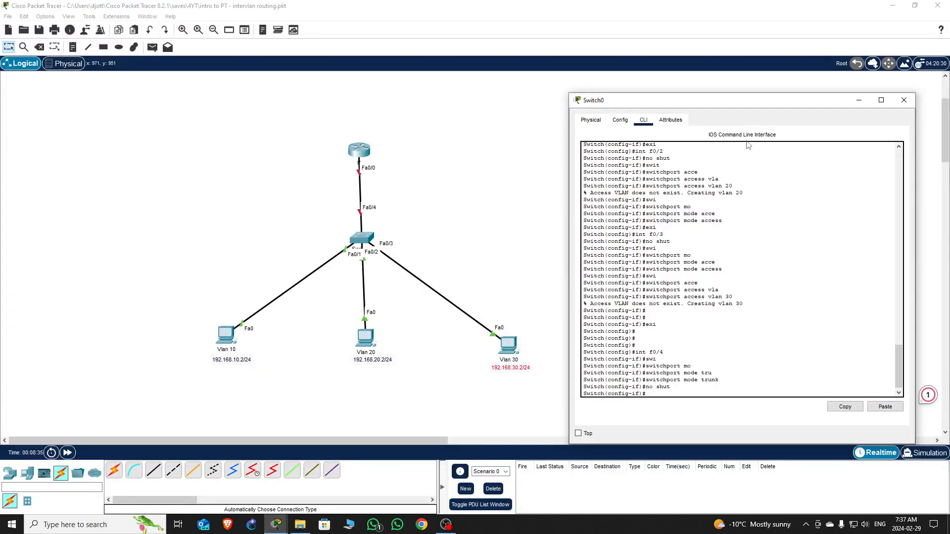
pyautogui.moveTo(756, 105); pyautogui.dragTo(683, 82)
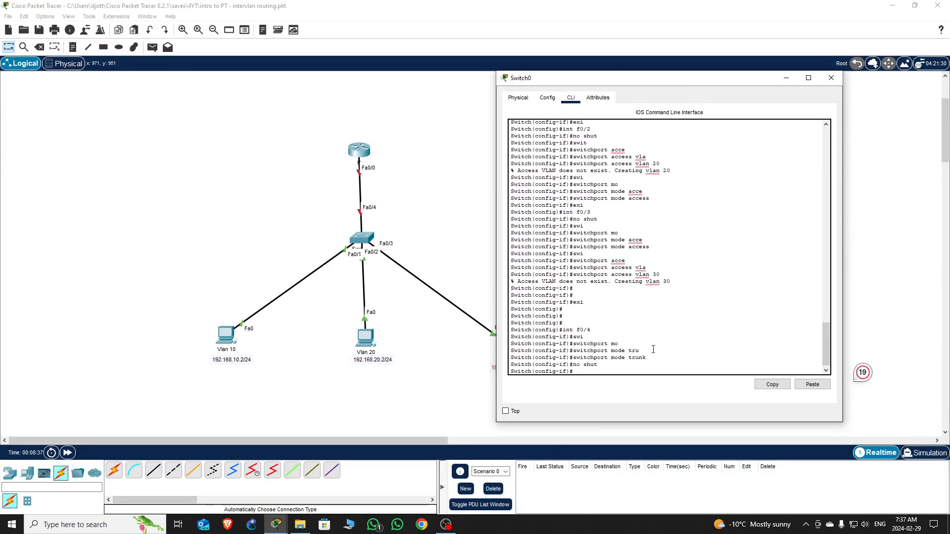
# - Allow VLANs 10,20,30 on the Fa0/4 trunk with switchport trunk allowed vlan
pyautogui.write('swi')
pyautogui.press('Tab')
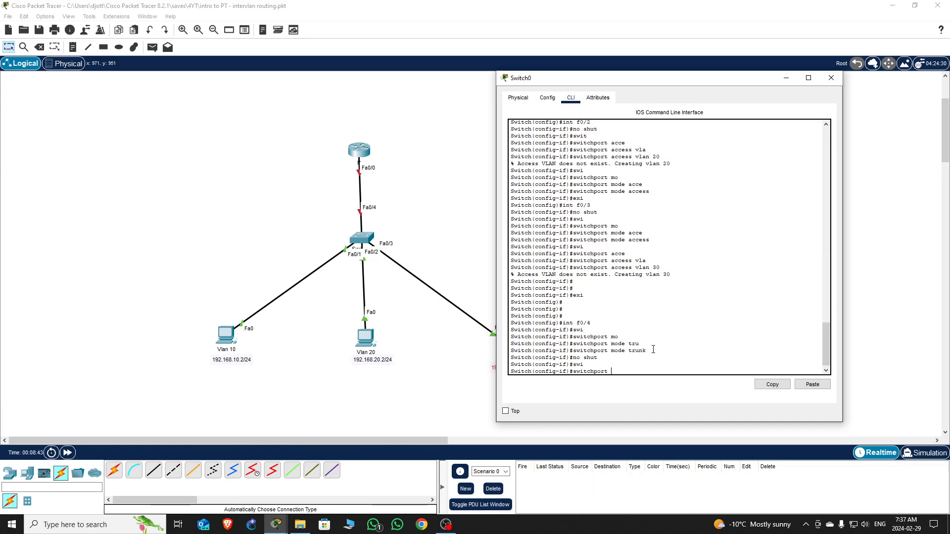
pyautogui.write('tru')
pyautogui.press('Tab')
pyautogui.write('all')
pyautogui.press('Tab')
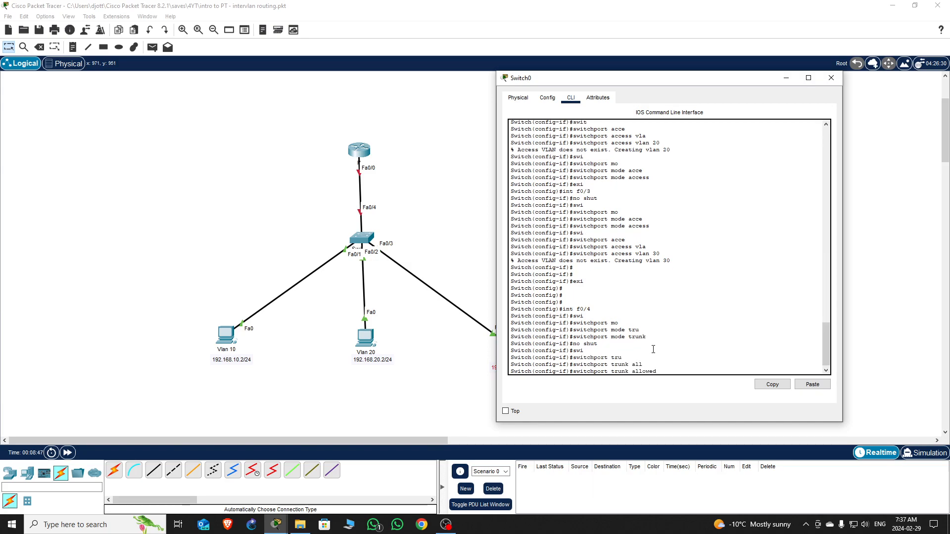
pyautogui.write('vla')
pyautogui.press('Tab')
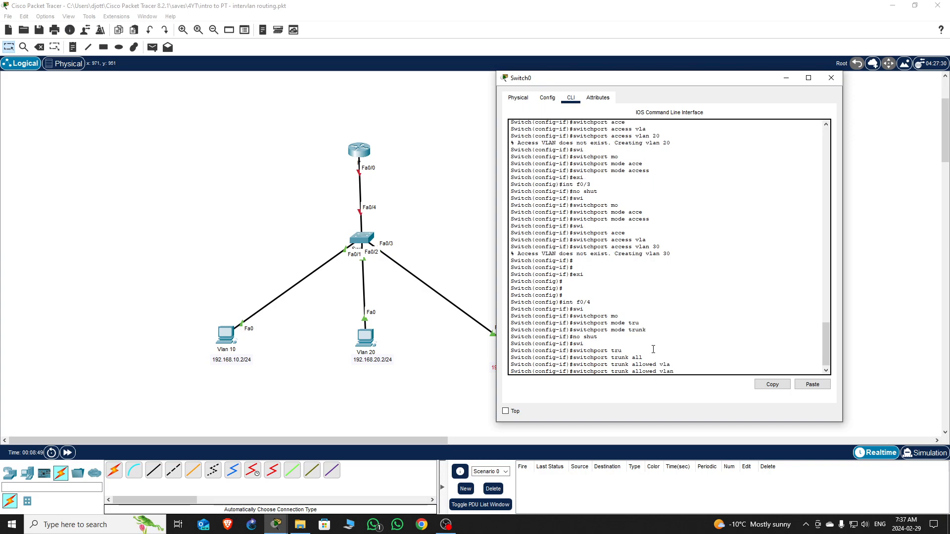
pyautogui.write('10,20')
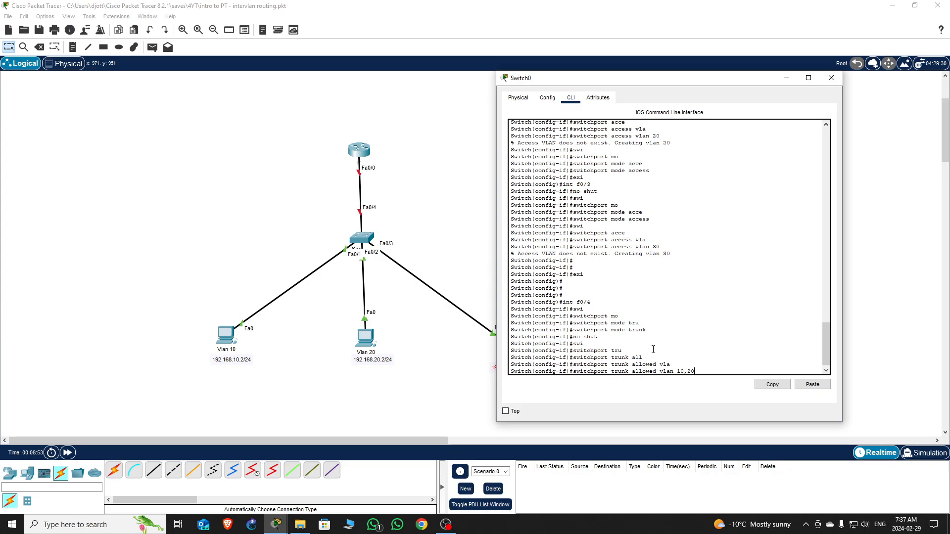
pyautogui.write(',30')
pyautogui.press('Return')
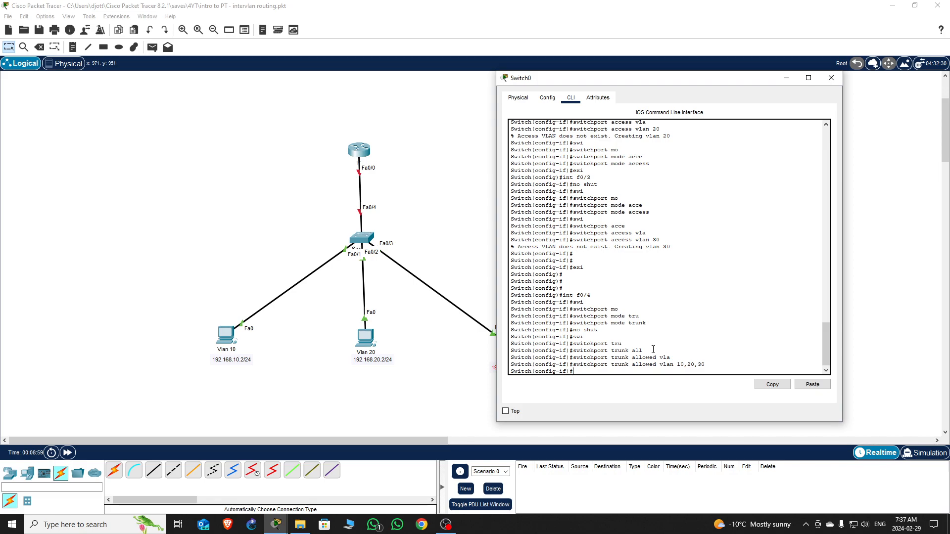
# - Return to privileged mode, save Switch0's configuration with wr, and close its window
pyautogui.hotkey('ctrl', 'z')
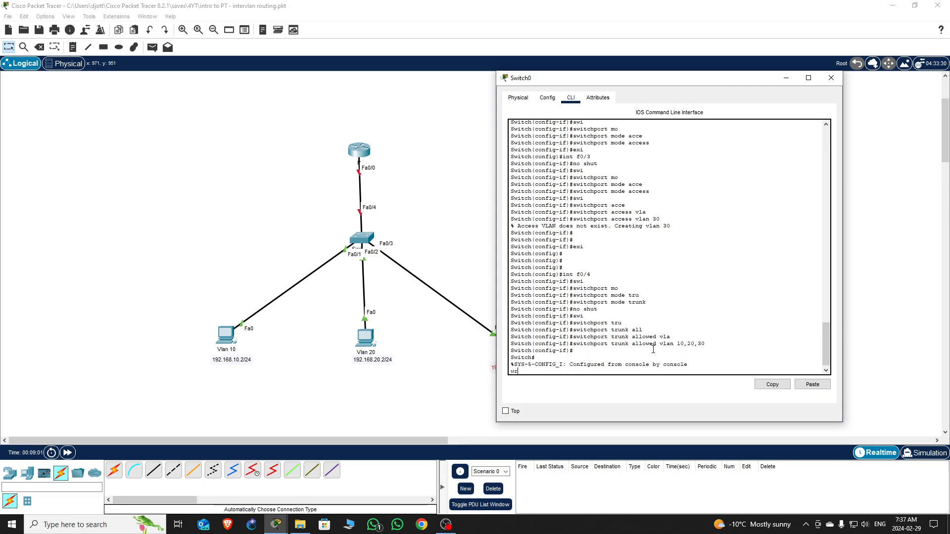
pyautogui.write('wr')
pyautogui.press('Return')
pyautogui.press('Return')
pyautogui.press('Return')
pyautogui.press('Return')
pyautogui.press('Return')
pyautogui.press('Return')
pyautogui.press('Return')
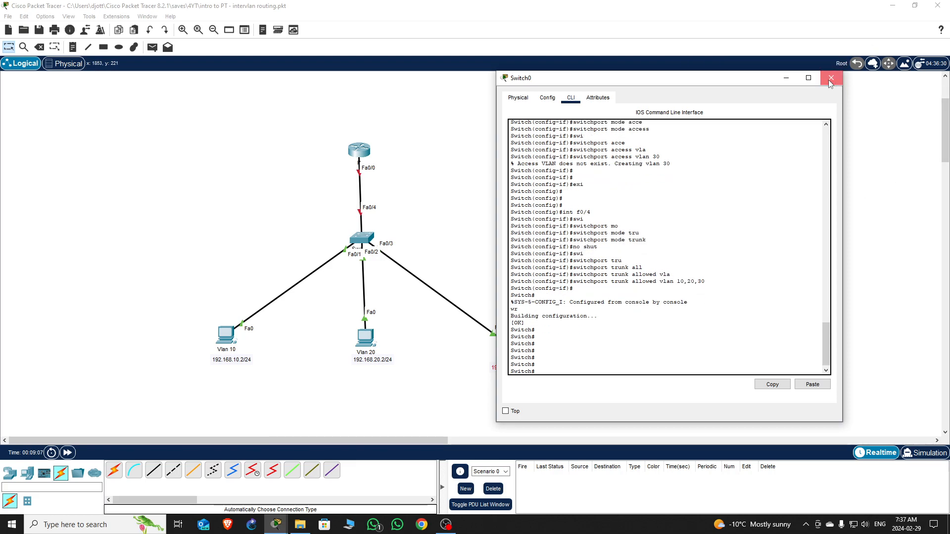
pyautogui.click(833, 79)
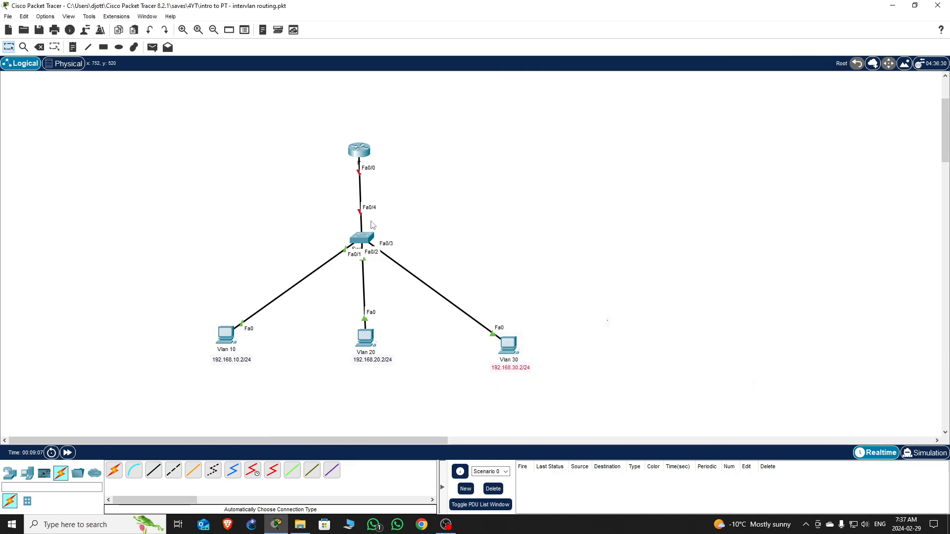
# - Open router R's CLI, answer 'no' to setup, enter 'en', and move the window right
pyautogui.click(361, 155)
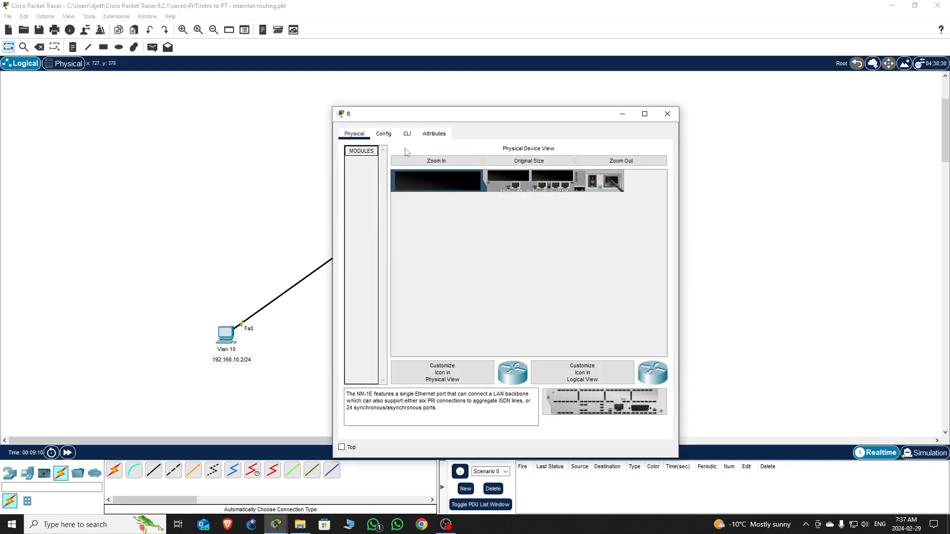
pyautogui.click(407, 133)
pyautogui.click(553, 352)
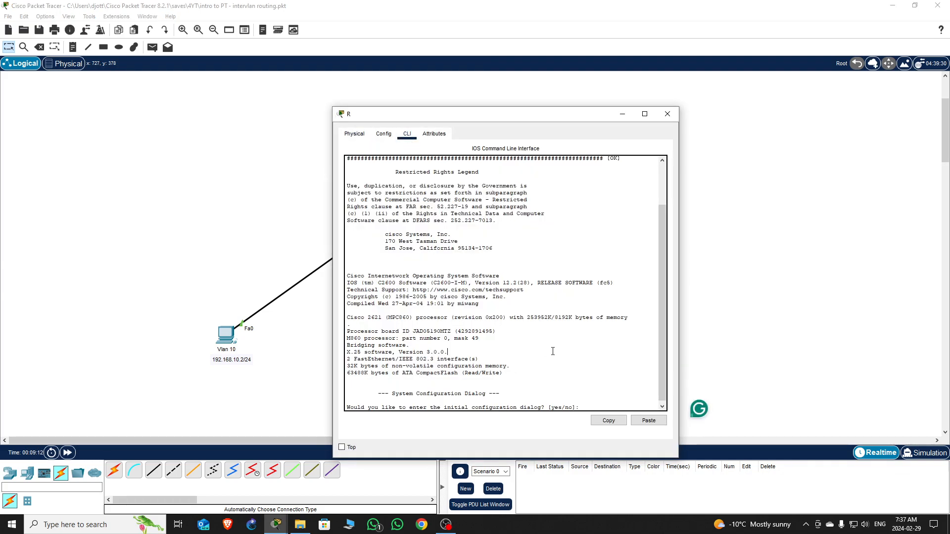
pyautogui.write('no')
pyautogui.press('Return')
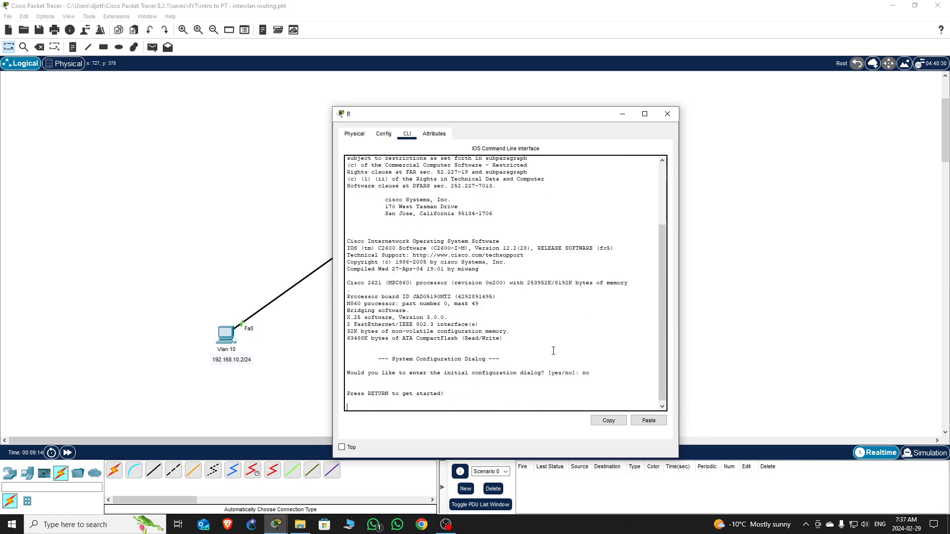
pyautogui.press('Return')
pyautogui.press('Return')
pyautogui.press('Return')
pyautogui.press('Return')
pyautogui.press('Return')
pyautogui.press('Return')
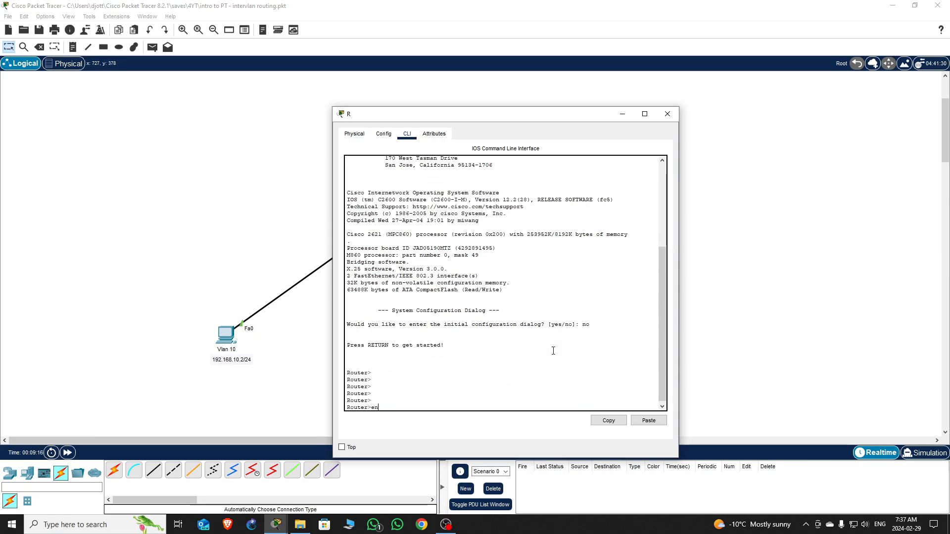
pyautogui.write('en')
pyautogui.press('Return')
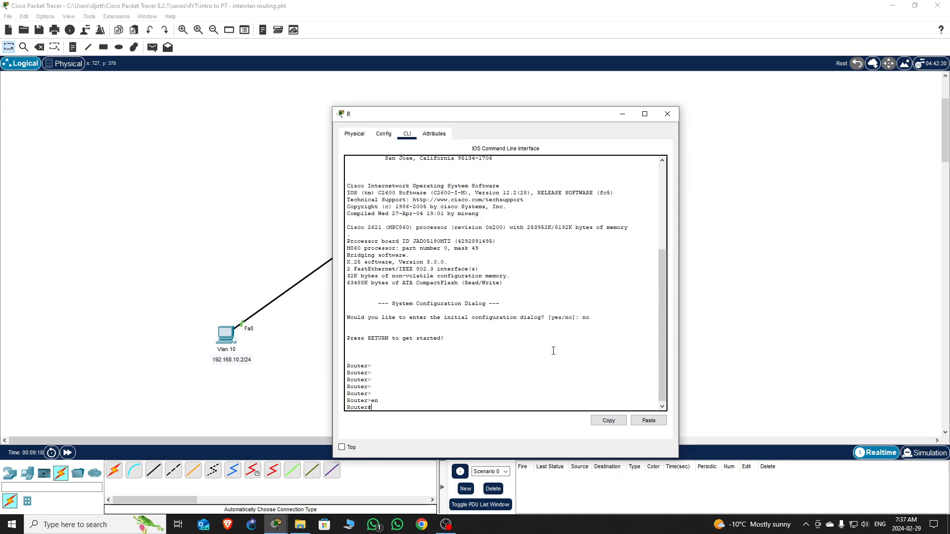
pyautogui.press('Return')
pyautogui.press('Return')
pyautogui.press('Return')
pyautogui.press('Return')
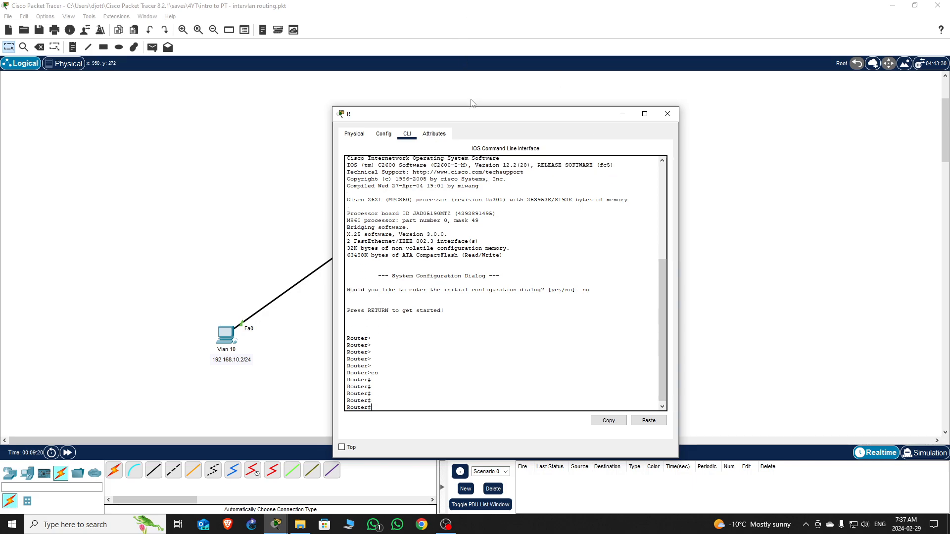
pyautogui.moveTo(492, 117); pyautogui.dragTo(716, 111)
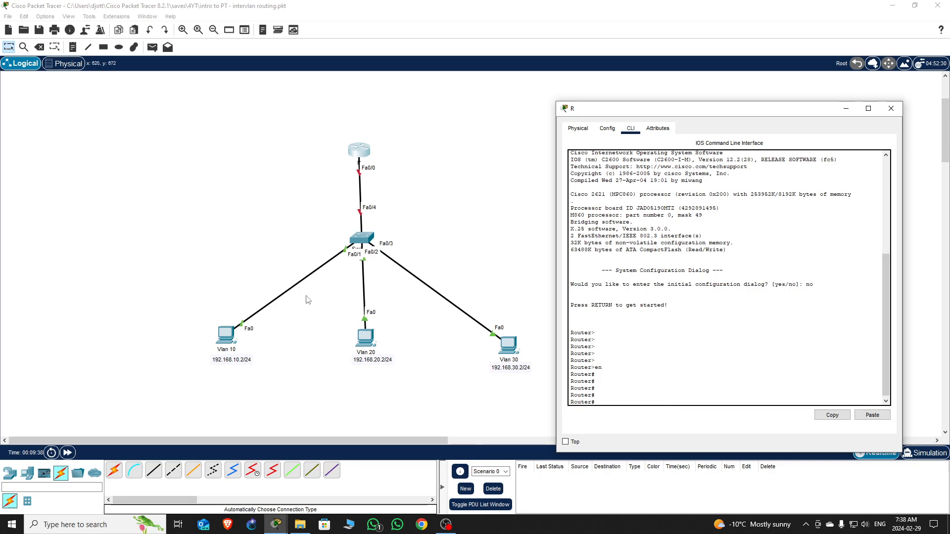
# - Enter conf t and enable router interface FastEthernet0/0 with no shut
pyautogui.click(629, 388)
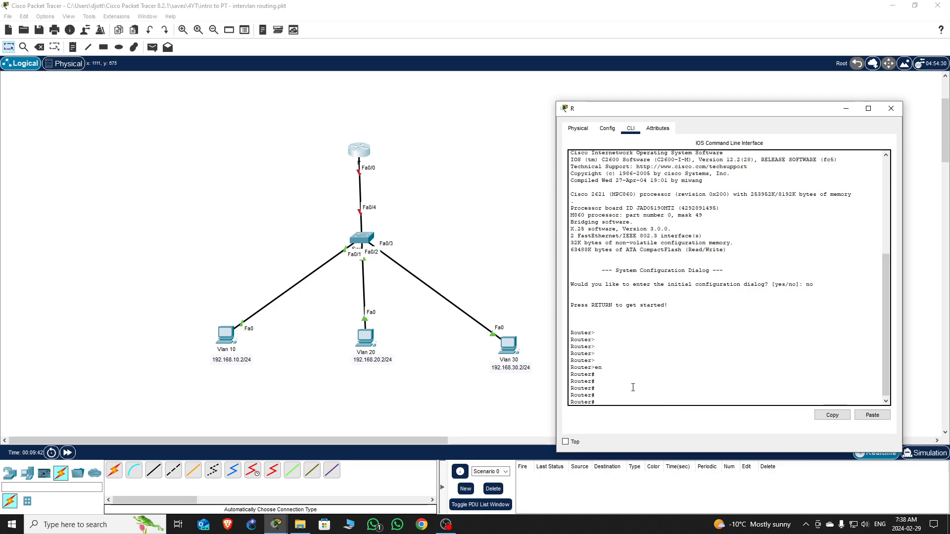
pyautogui.write('conf t')
pyautogui.press('Return')
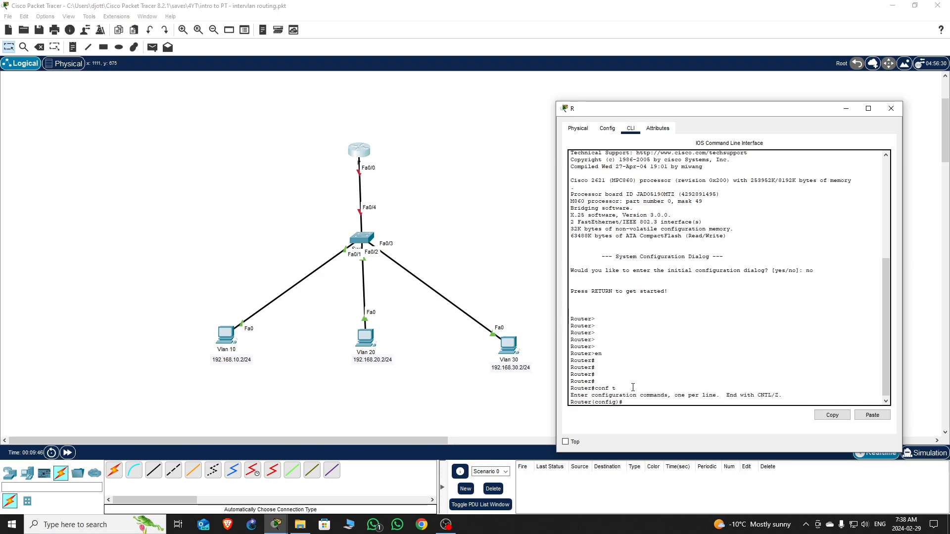
pyautogui.write('int f0/0')
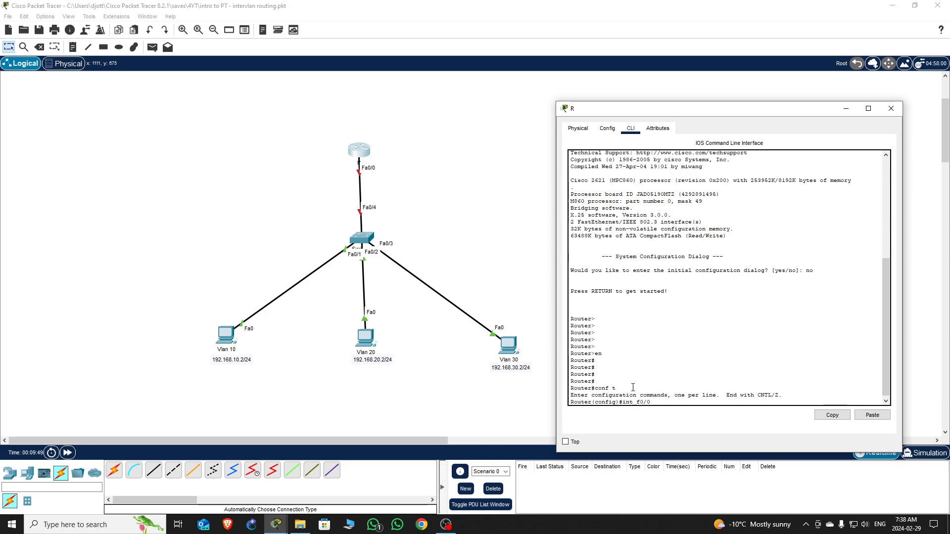
pyautogui.press('Return')
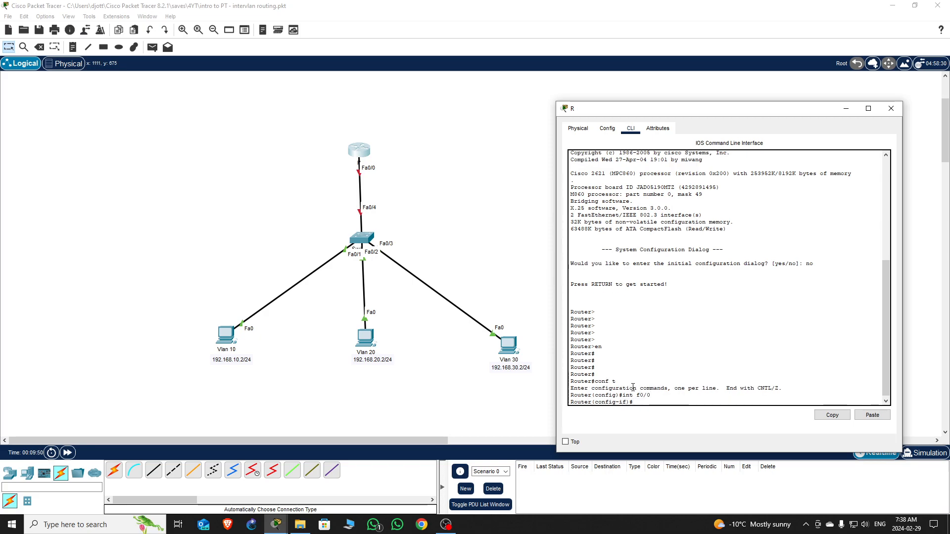
pyautogui.write('no shut')
pyautogui.press('Return')
pyautogui.press('Return')
pyautogui.press('Return')
pyautogui.press('Return')
pyautogui.press('Return')
pyautogui.press('Return')
pyautogui.press('Return')
pyautogui.press('Return')
pyautogui.press('Return')
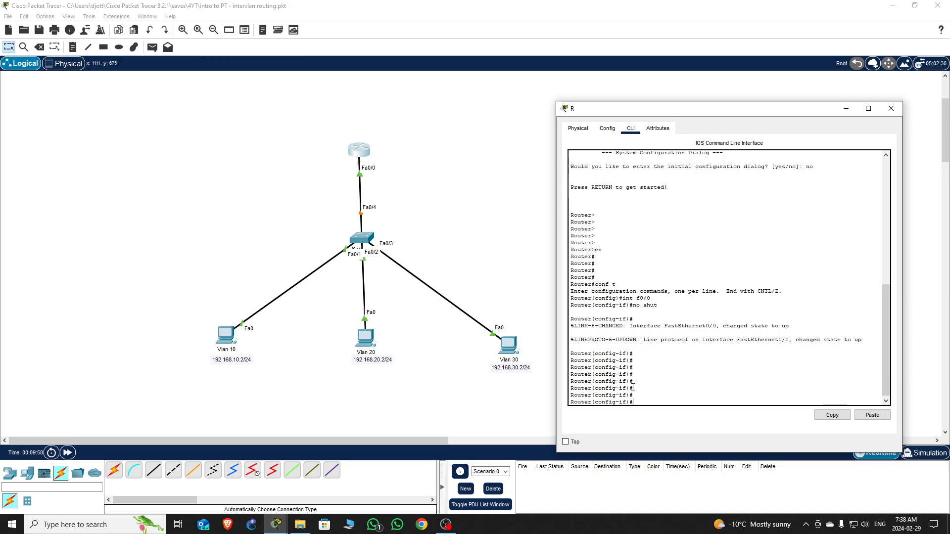
pyautogui.write('int f0/')
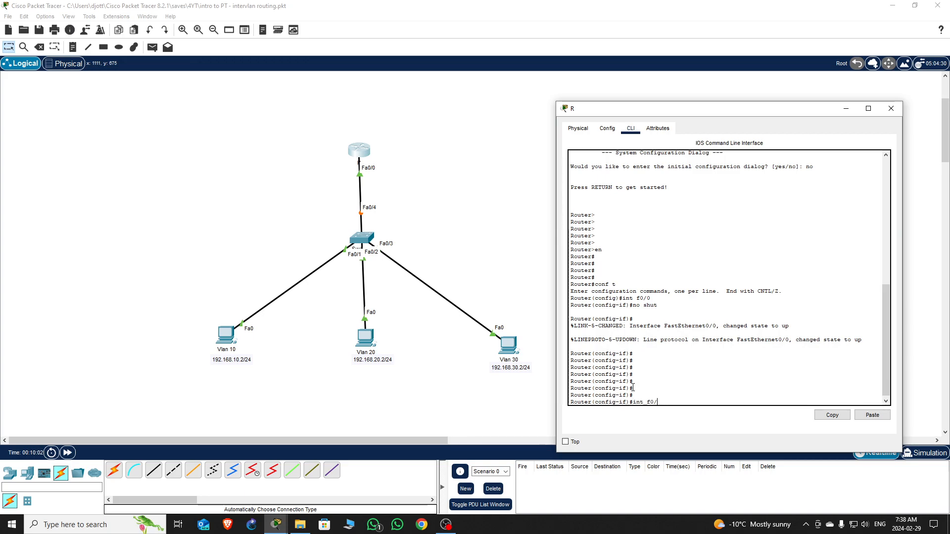
pyautogui.write('0.')
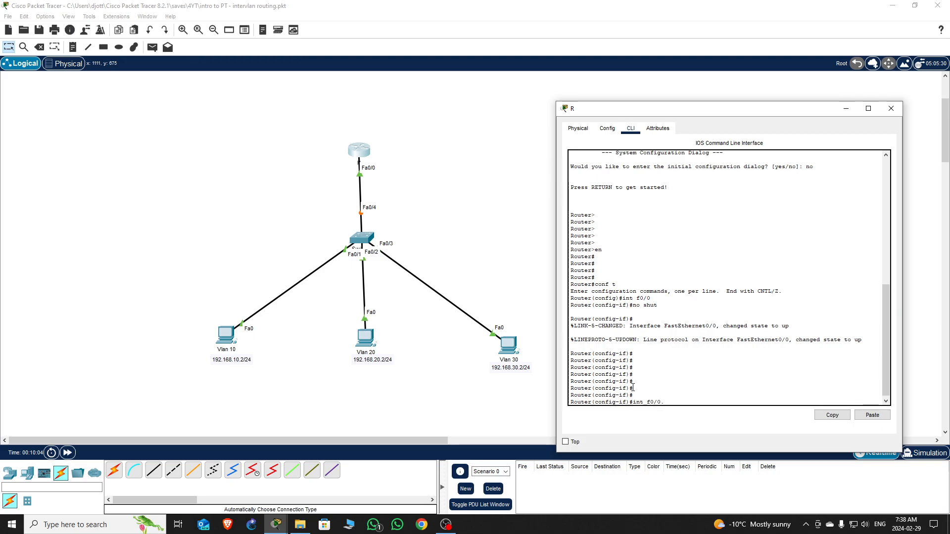
pyautogui.write('10')
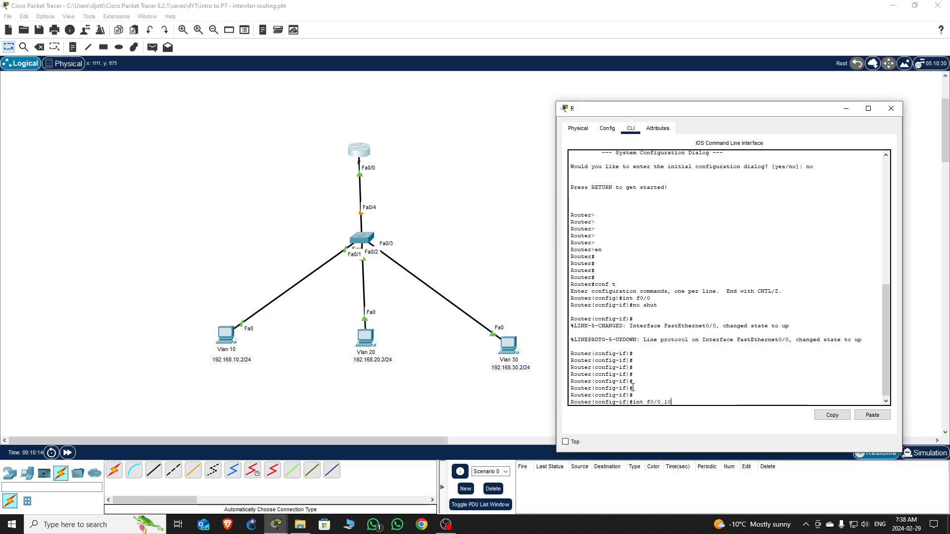
# - Create subinterface Fa0/0.10 with dot1Q encapsulation for VLAN 10
pyautogui.press('Return')
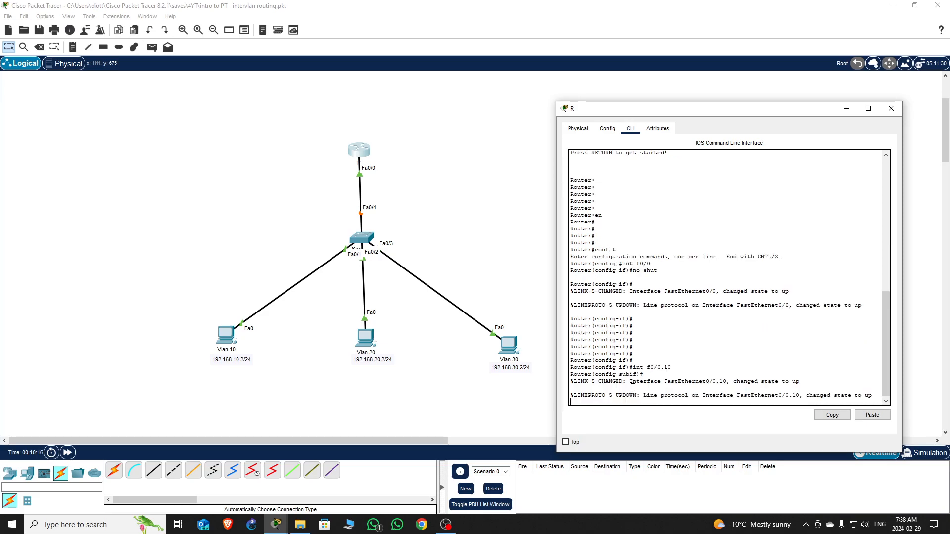
pyautogui.press('Return')
pyautogui.press('Return')
pyautogui.press('Return')
pyautogui.press('Return')
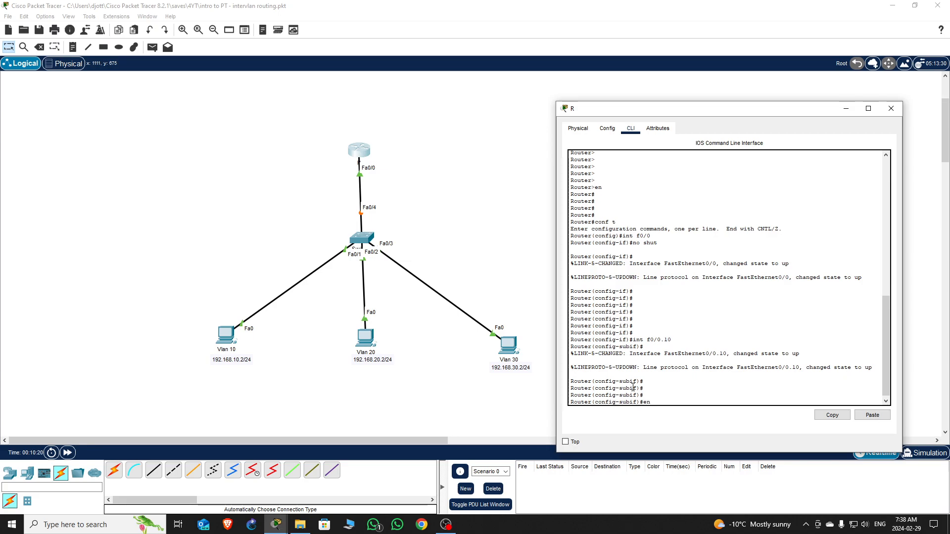
pyautogui.write('enc')
pyautogui.press('Tab')
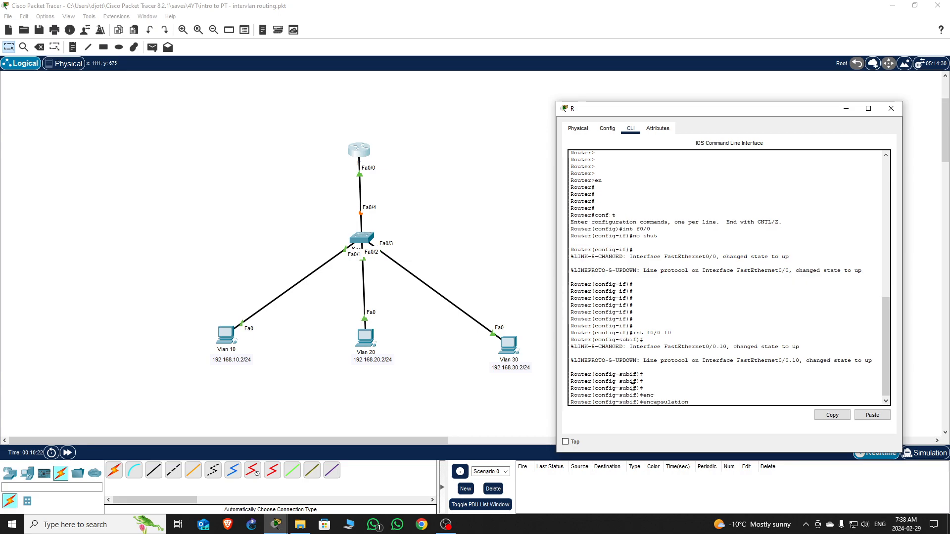
pyautogui.write('do')
pyautogui.press('Tab')
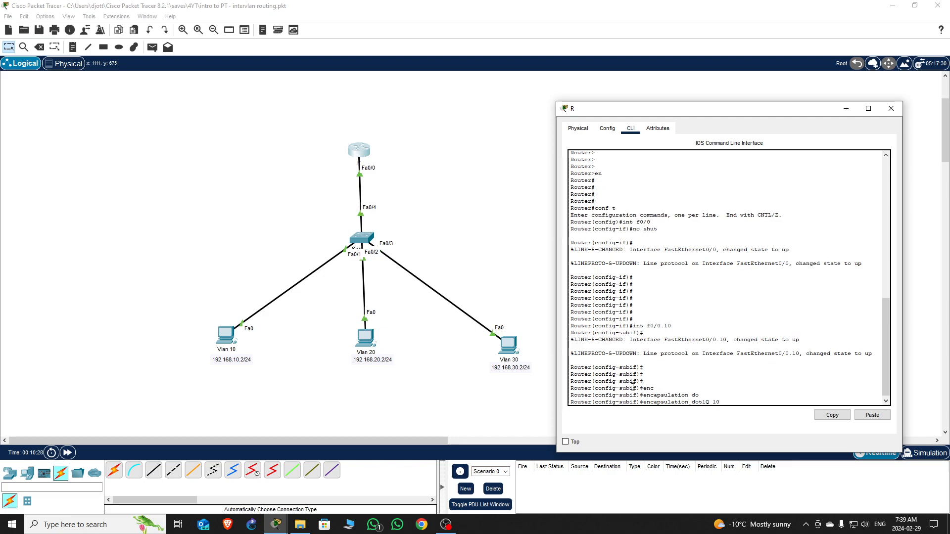
pyautogui.press('Return')
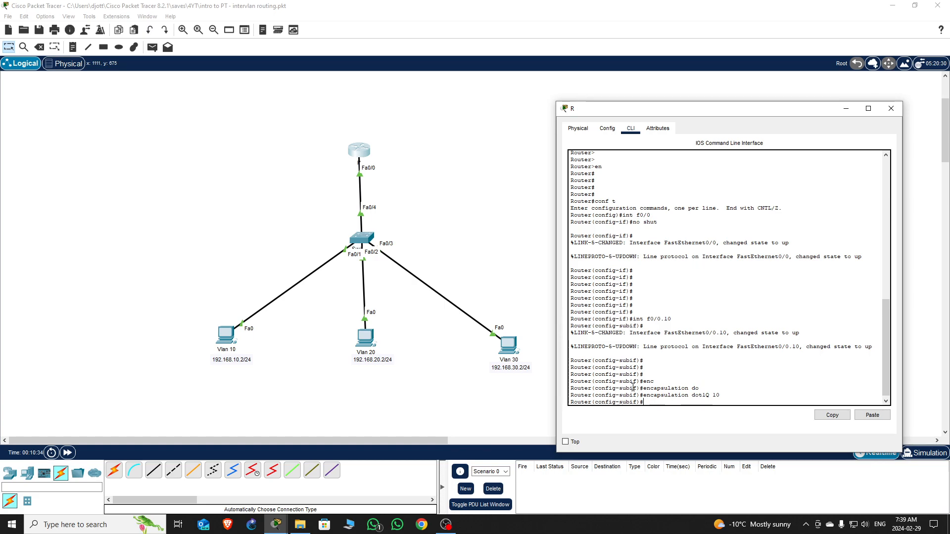
# - Give Fa0/0.10 address 192.168.10.1 255.255.255.0, enable it, and exit
pyautogui.write('ip add')
pyautogui.press('Tab')
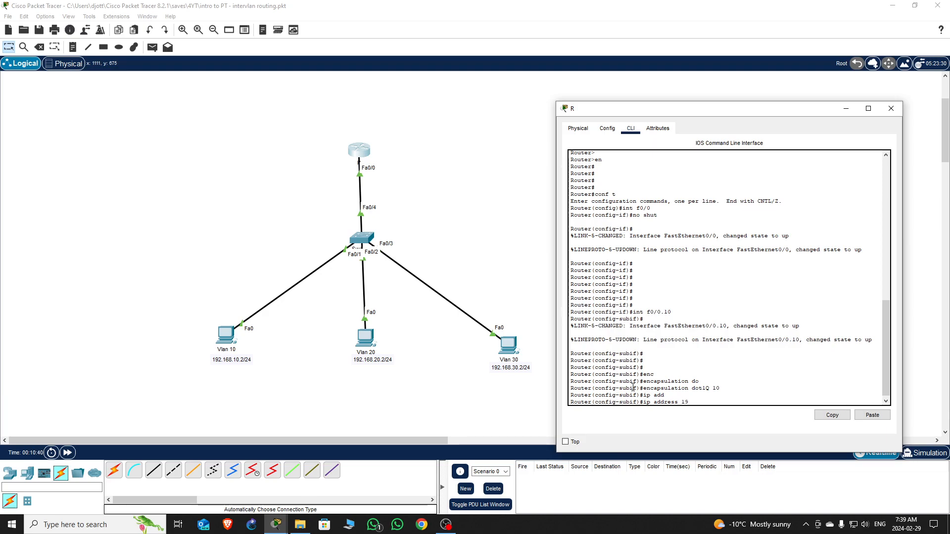
pyautogui.write('192.168.10.1 255.255.255.0')
pyautogui.press('Return')
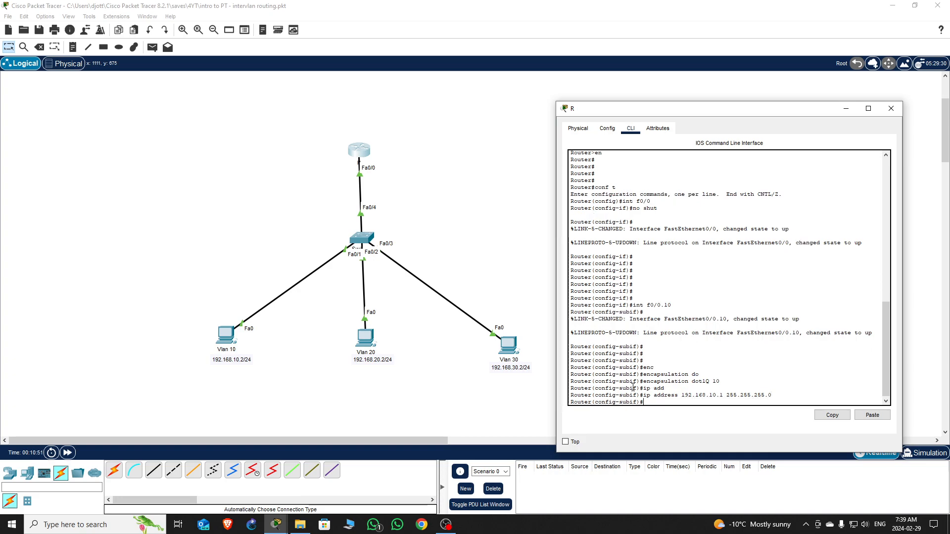
pyautogui.write('no shut')
pyautogui.press('Return')
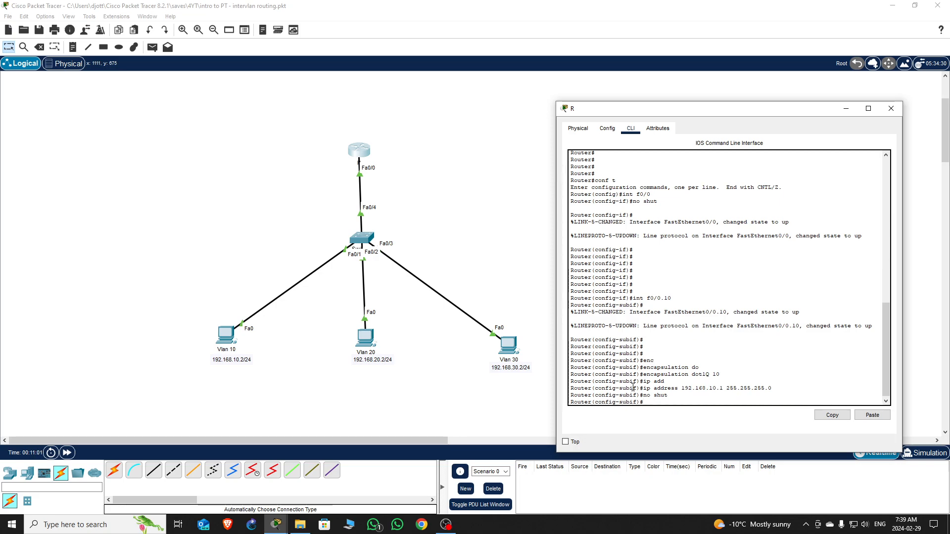
pyautogui.write('exi')
pyautogui.press('Return')
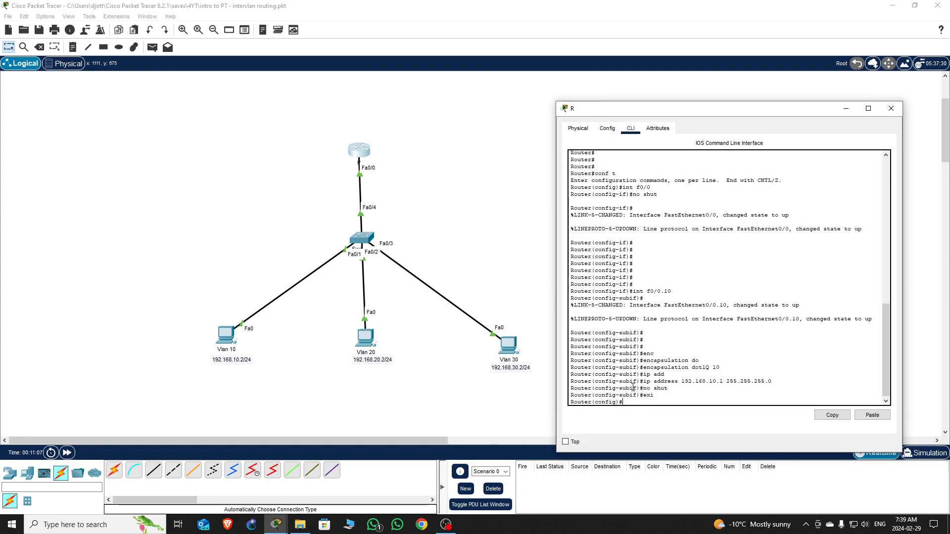
# - Create subinterface Fa0/0.20 with encapsulation dot1Q 20
pyautogui.write('int f0/')
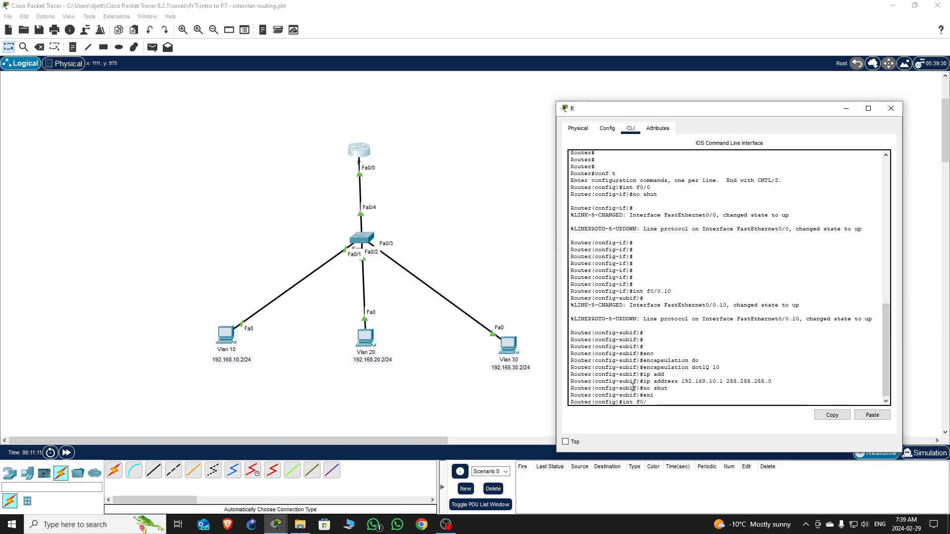
pyautogui.write('0.')
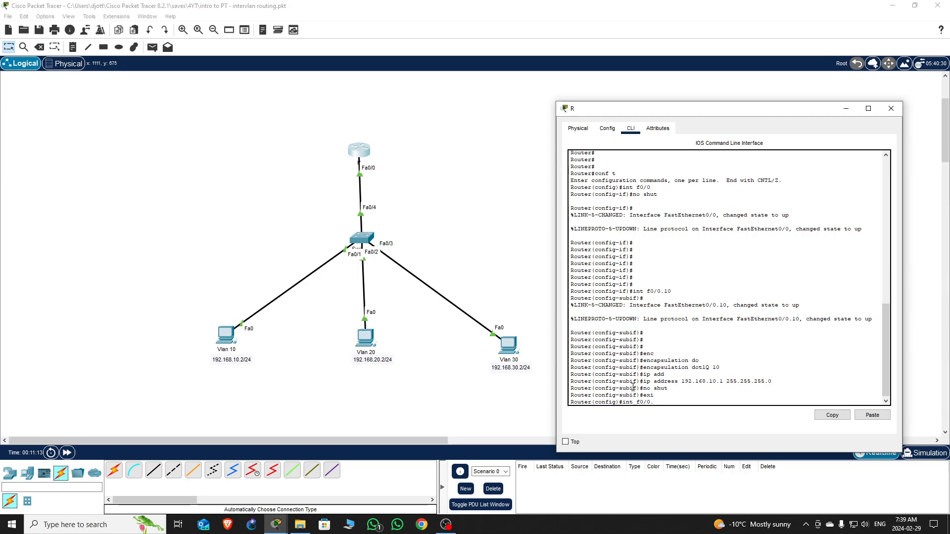
pyautogui.write('20')
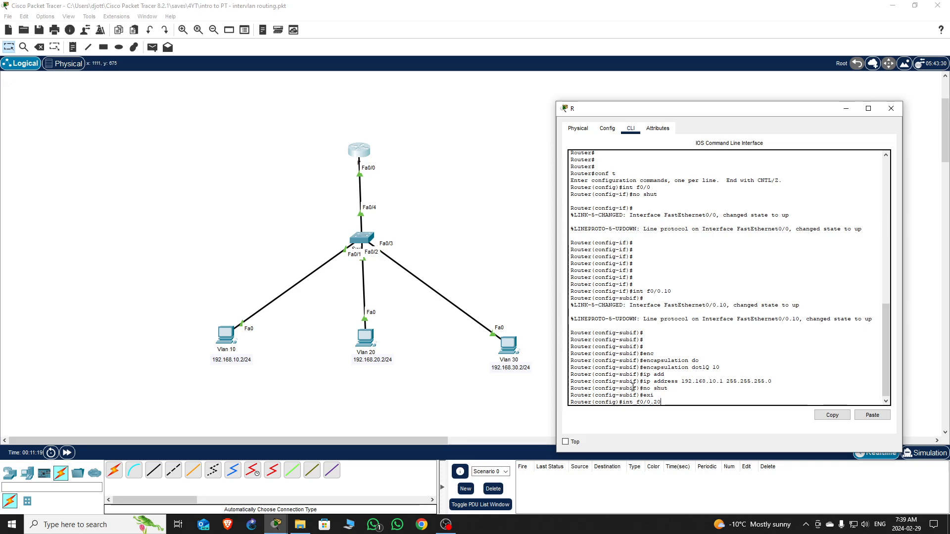
pyautogui.press('Return')
pyautogui.press('Return')
pyautogui.press('Return')
pyautogui.press('Return')
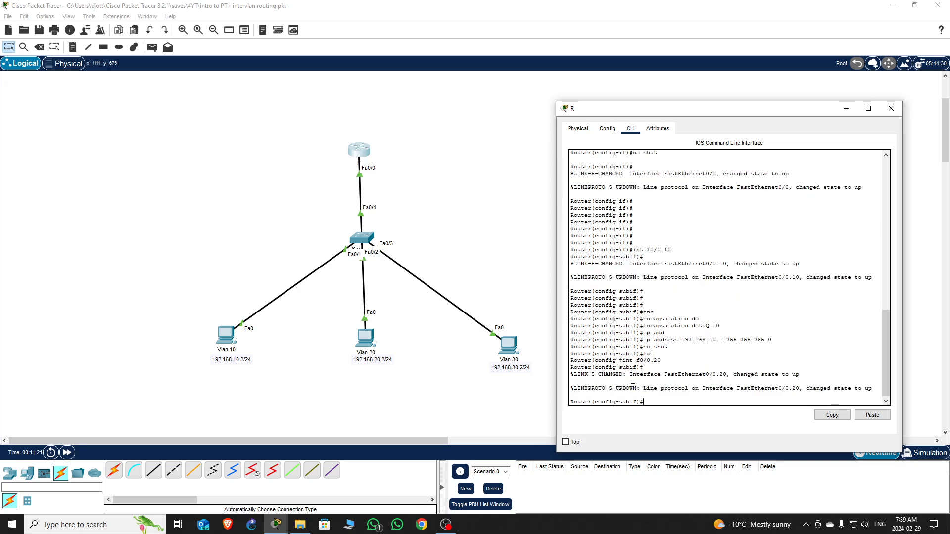
pyautogui.write('enc')
pyautogui.press('Tab')
pyautogui.write('do')
pyautogui.press('Tab')
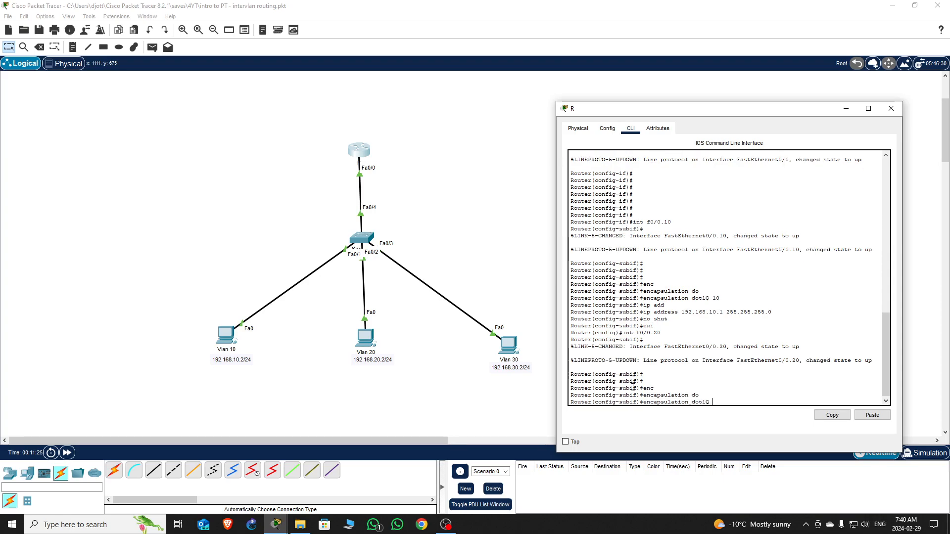
pyautogui.write('20')
pyautogui.press('Return')
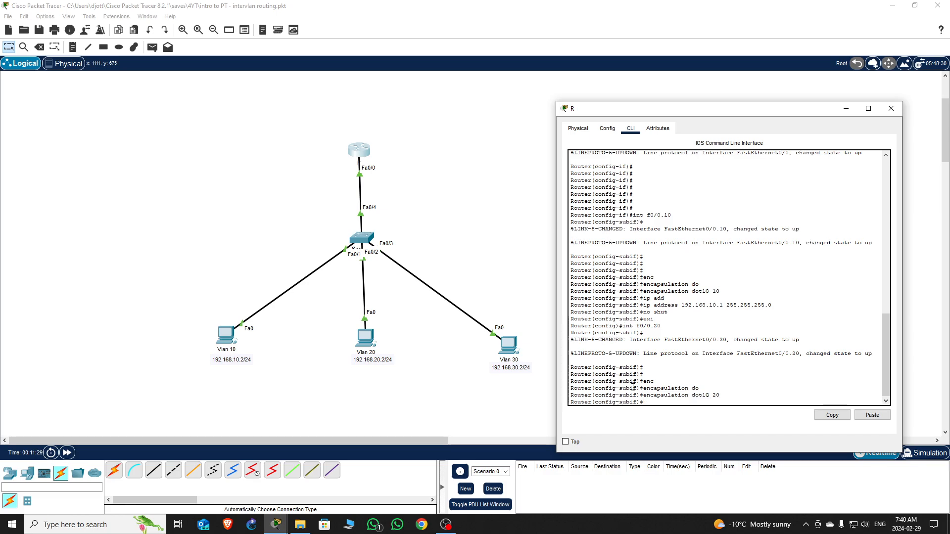
# - Assign 192.168.20.1 255.255.255.0 to Fa0/0.20 and exit to global configuration
pyautogui.write('ip add')
pyautogui.press('Tab')
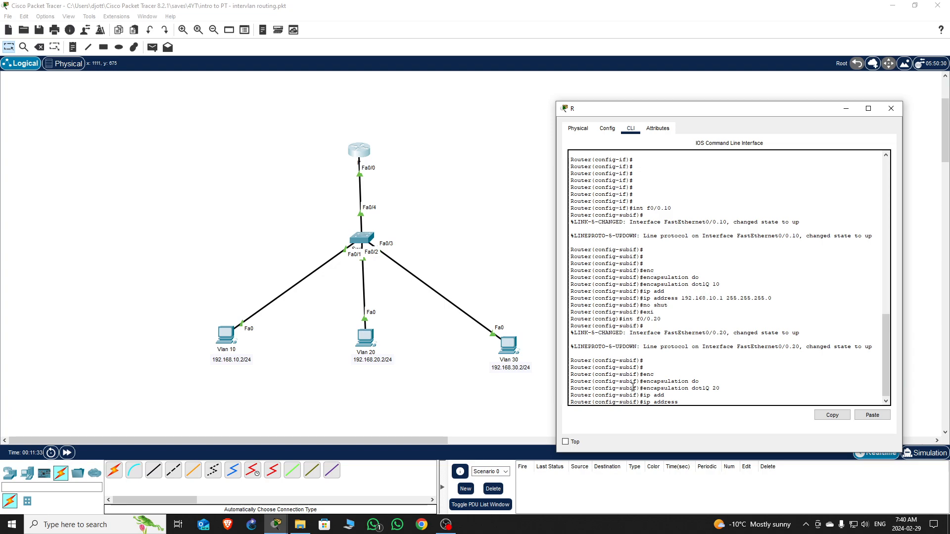
pyautogui.write('192.168.20.1')
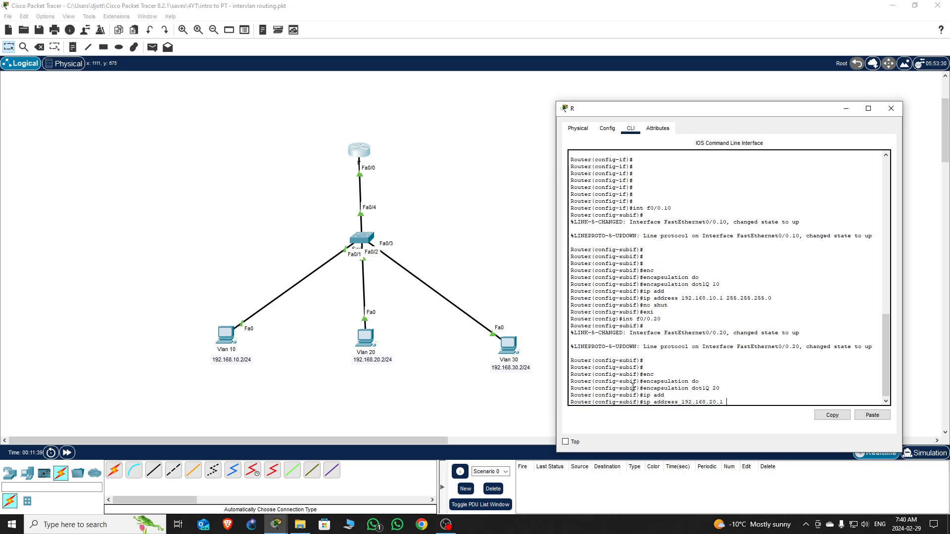
pyautogui.write(' 255.')
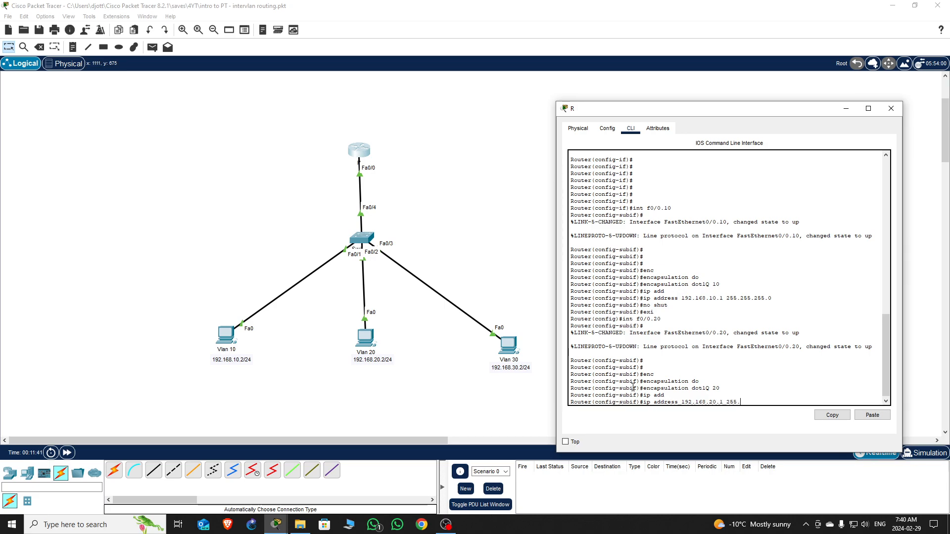
pyautogui.write('255.255.0')
pyautogui.press('Return')
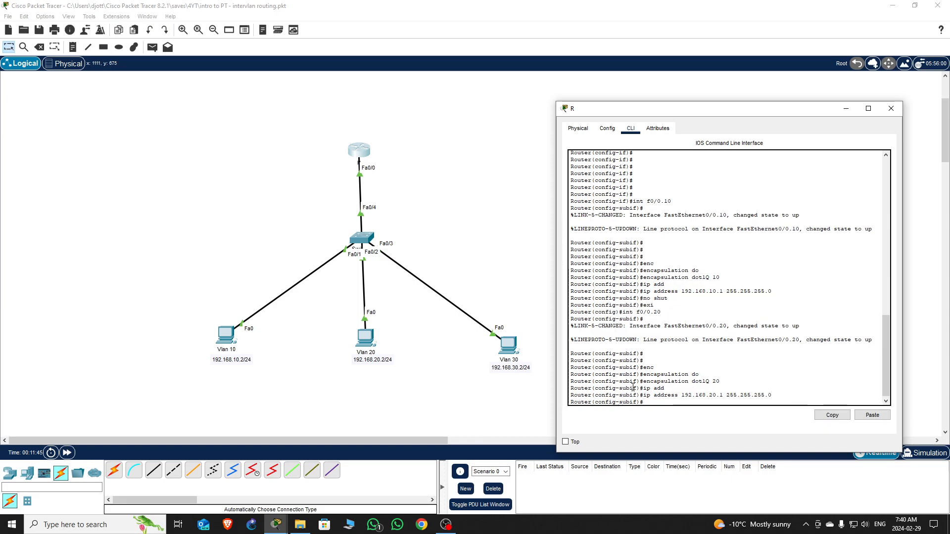
pyautogui.write('exi')
pyautogui.press('Return')
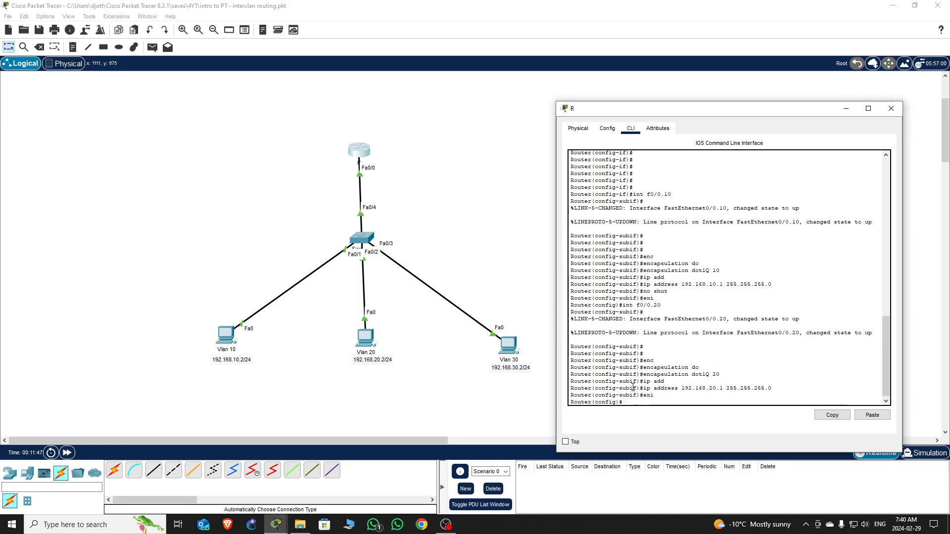
pyautogui.write('int f0')
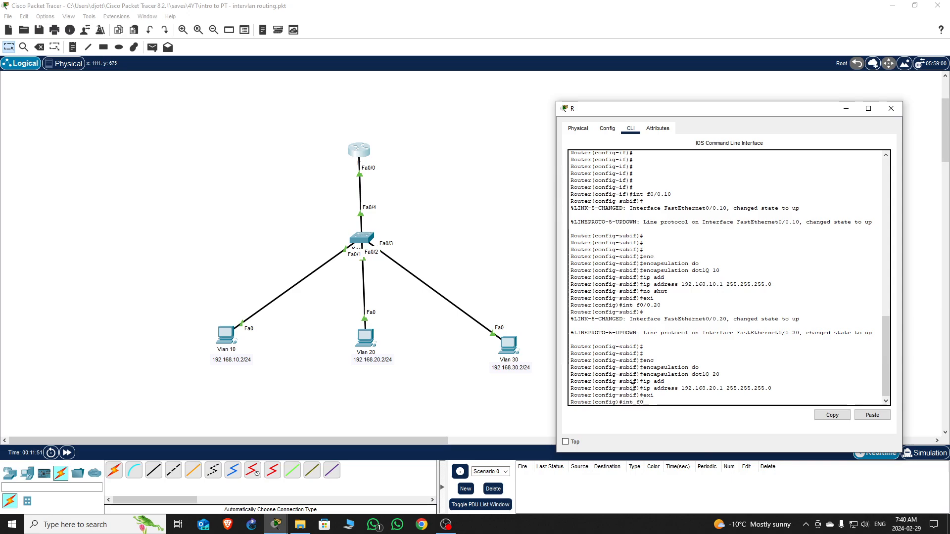
pyautogui.write('/0.30')
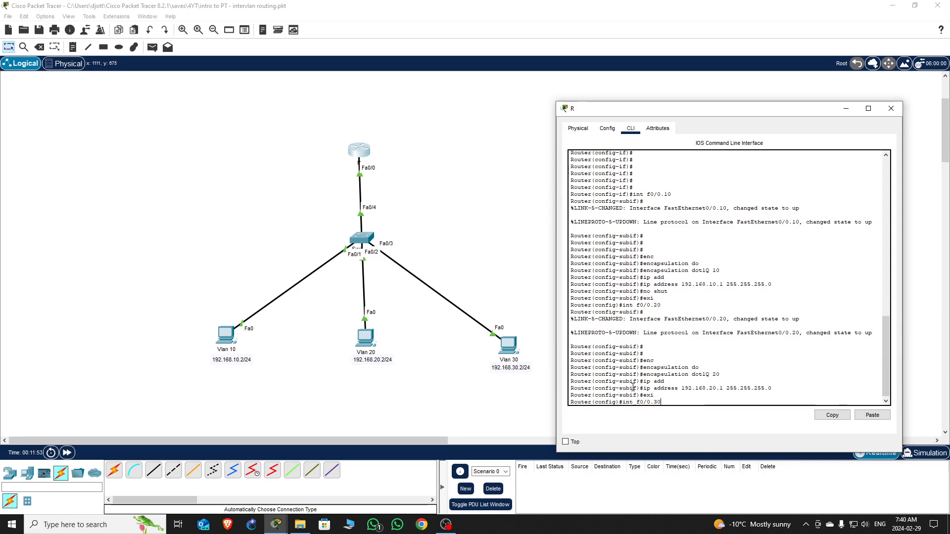
# - Create subinterface Fa0/0.30 with encapsulation dot1Q 30
pyautogui.press('Return')
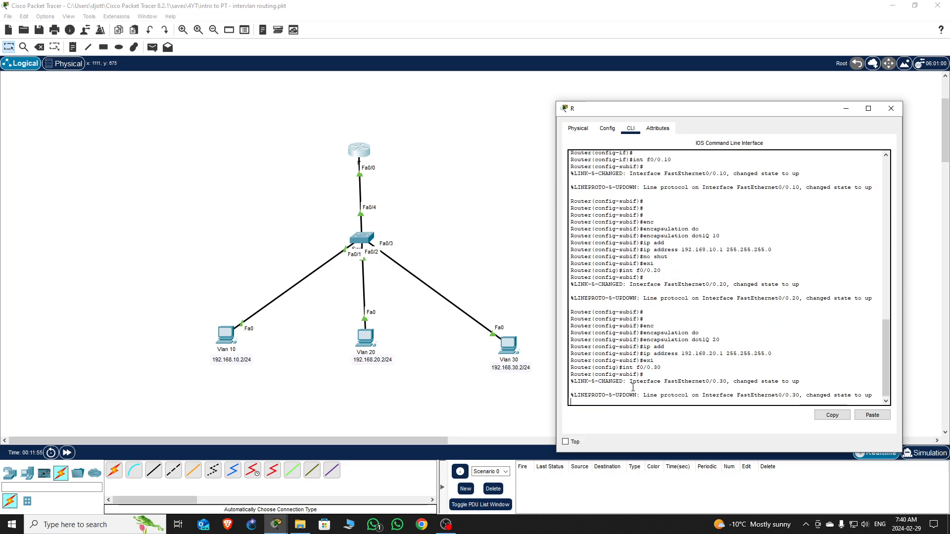
pyautogui.press('Return')
pyautogui.press('Return')
pyautogui.press('Return')
pyautogui.press('Return')
pyautogui.write('enc')
pyautogui.press('Tab')
pyautogui.write('do')
pyautogui.press('Tab')
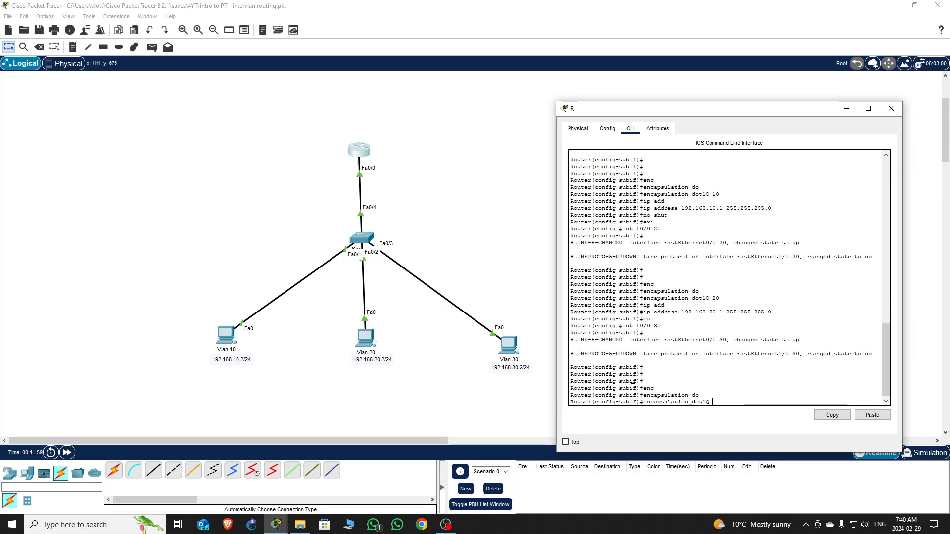
pyautogui.write('30')
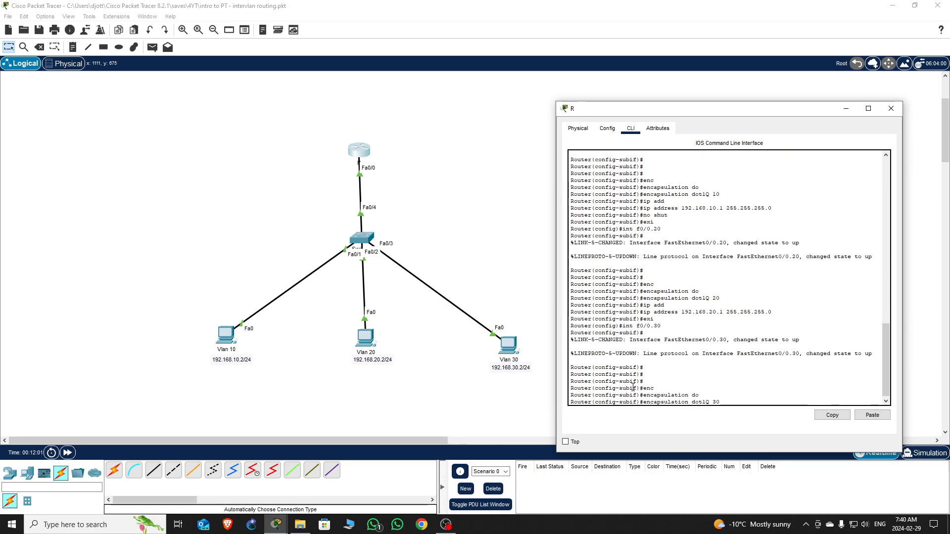
pyautogui.press('Return')
# - Assign 192.168.30.1 255.255.255.0 to subinterface Fa0/0.30
pyautogui.write('ip add')
pyautogui.press('Tab')
pyautogui.write('1')
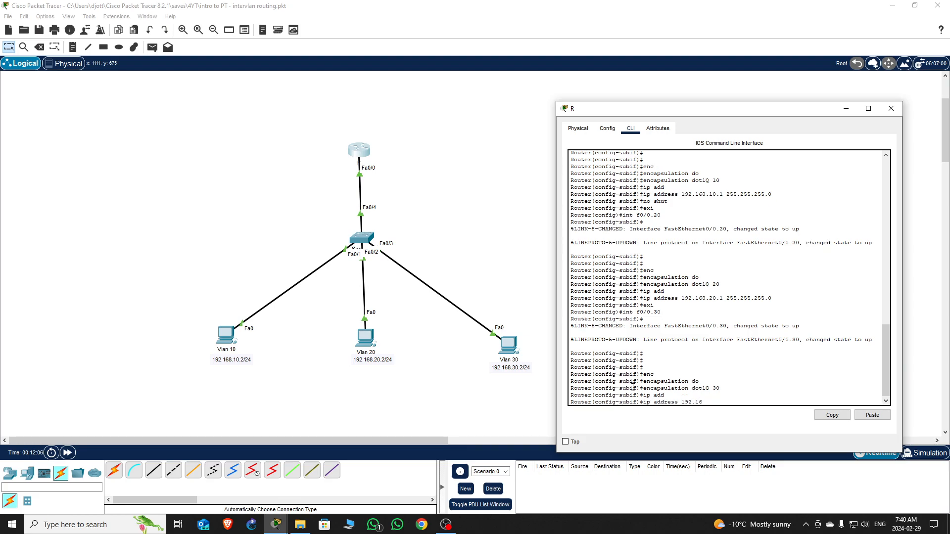
pyautogui.write('92.168.3')
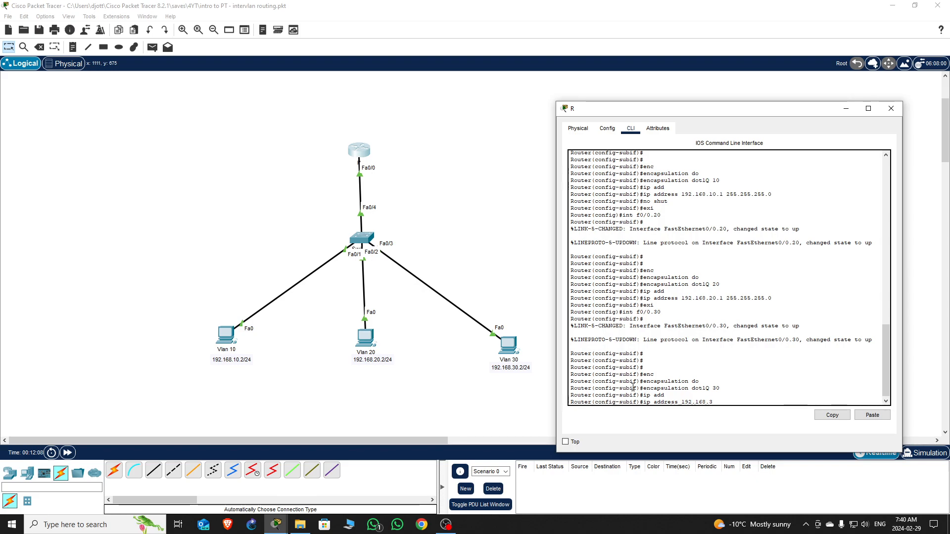
pyautogui.write('0.1 ')
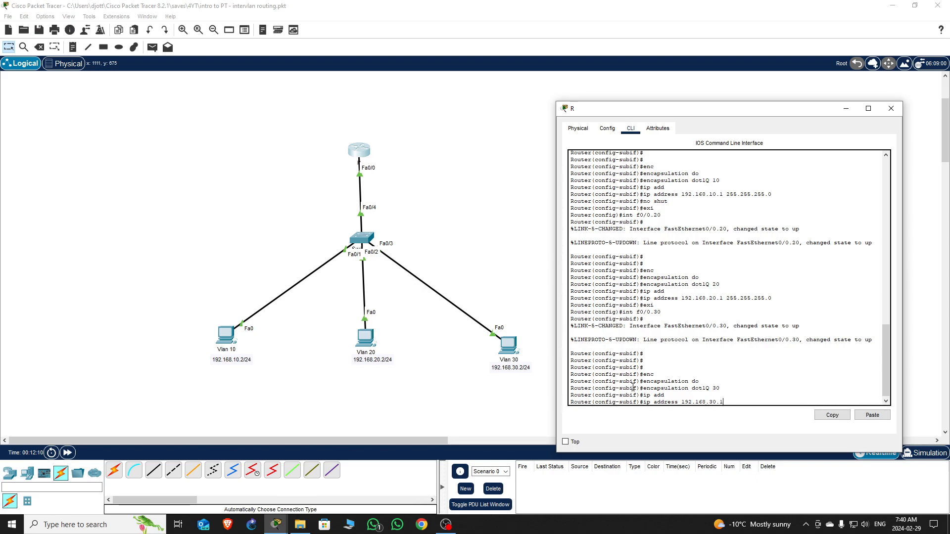
pyautogui.write('255.255')
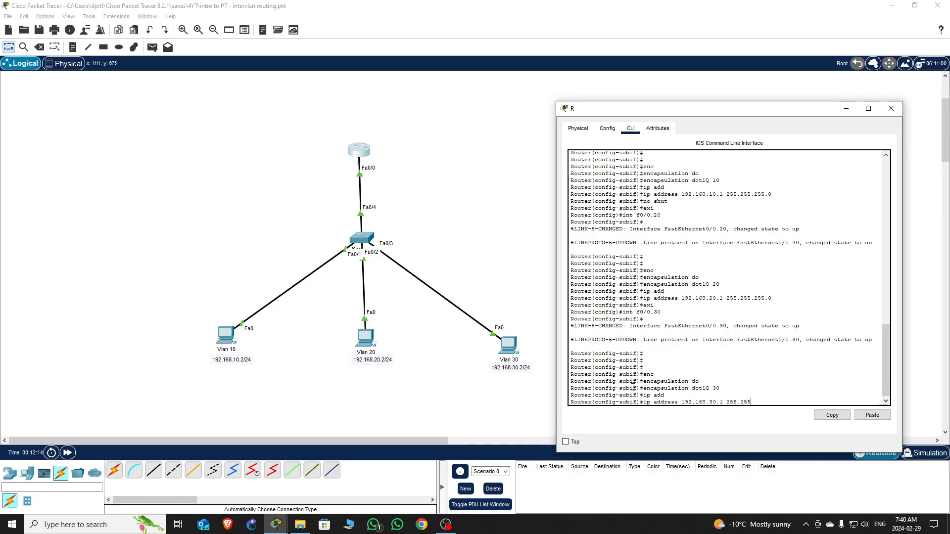
pyautogui.write('.255.0')
pyautogui.press('Return')
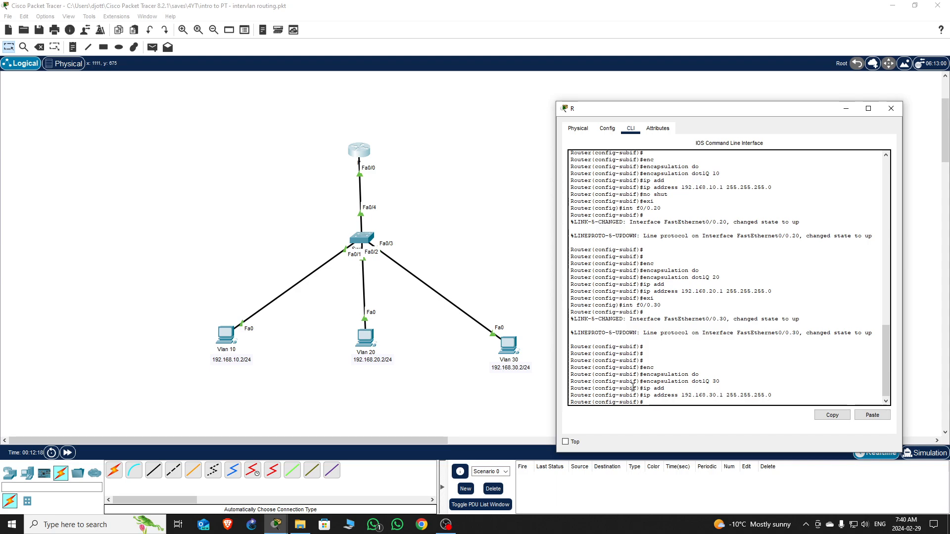
# - Leave config mode, save the router configuration with wr, and close the router window
pyautogui.hotkey('ctrl', 'z')
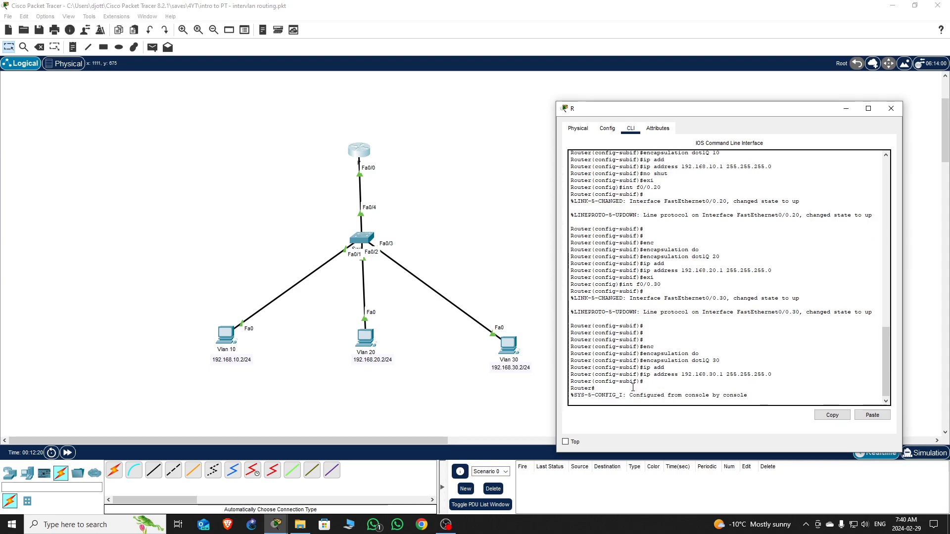
pyautogui.press('Return')
pyautogui.press('Return')
pyautogui.press('Return')
pyautogui.press('Return')
pyautogui.press('Return')
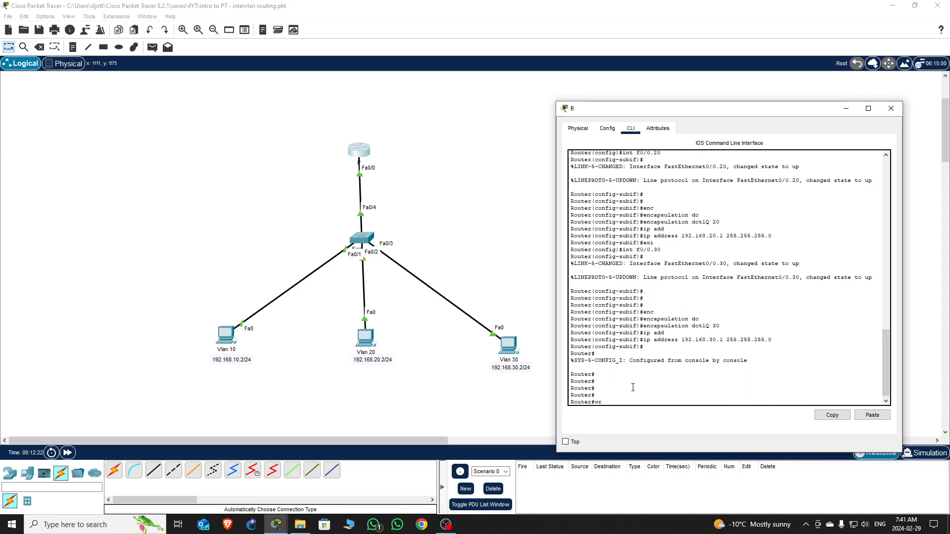
pyautogui.write('wr')
pyautogui.press('Return')
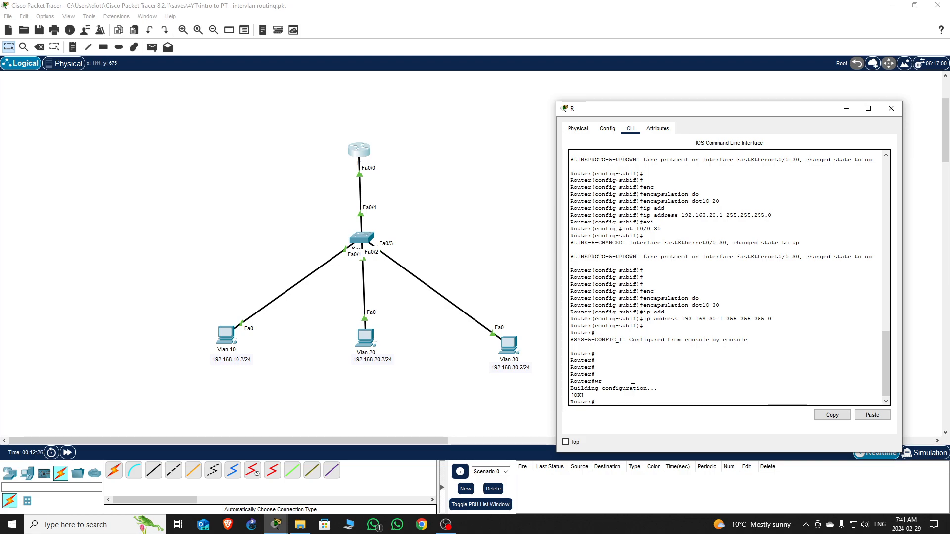
pyautogui.press('Return')
pyautogui.press('Return')
pyautogui.press('Return')
pyautogui.press('Return')
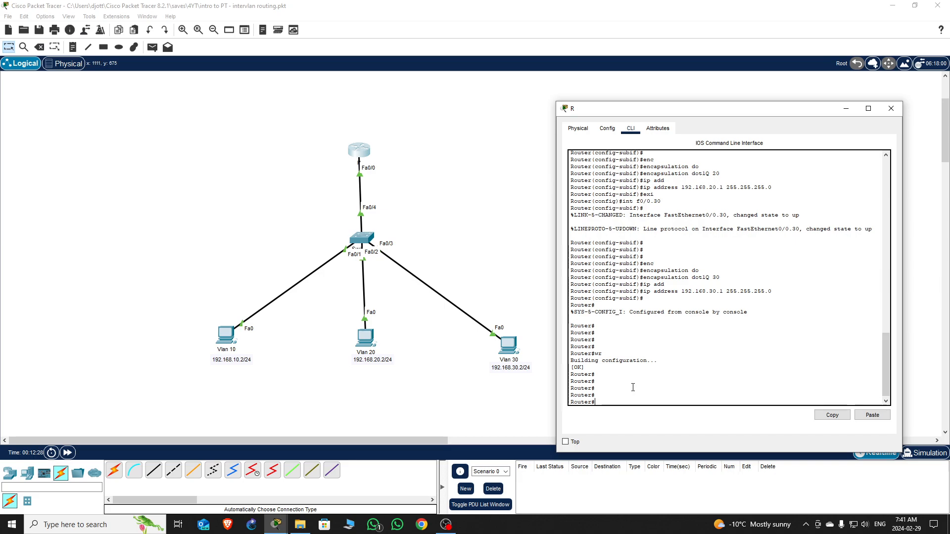
pyautogui.click(891, 108)
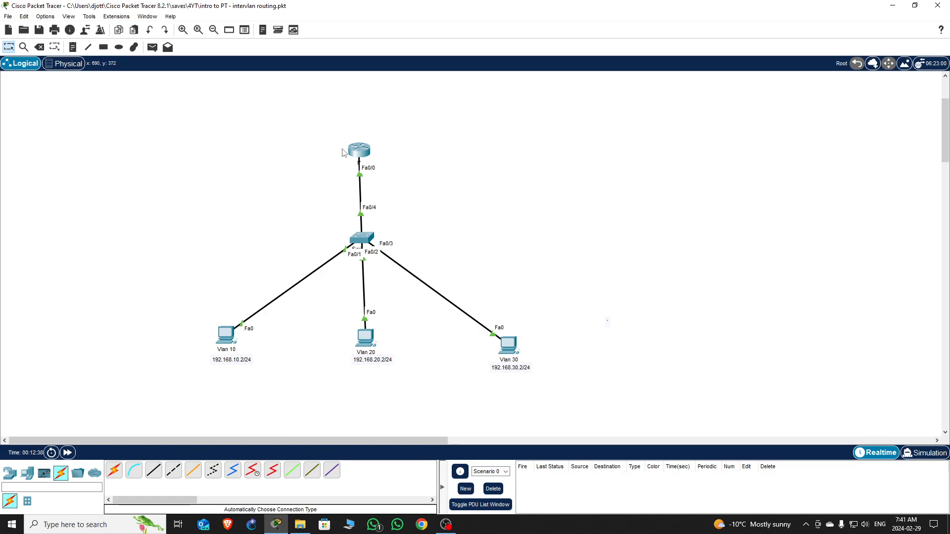
# - Enter IPv4 address 192.168.10.2 on the Vlan 10 PC and let the mask auto-fill to 255.255.255.0
pyautogui.click(231, 337)
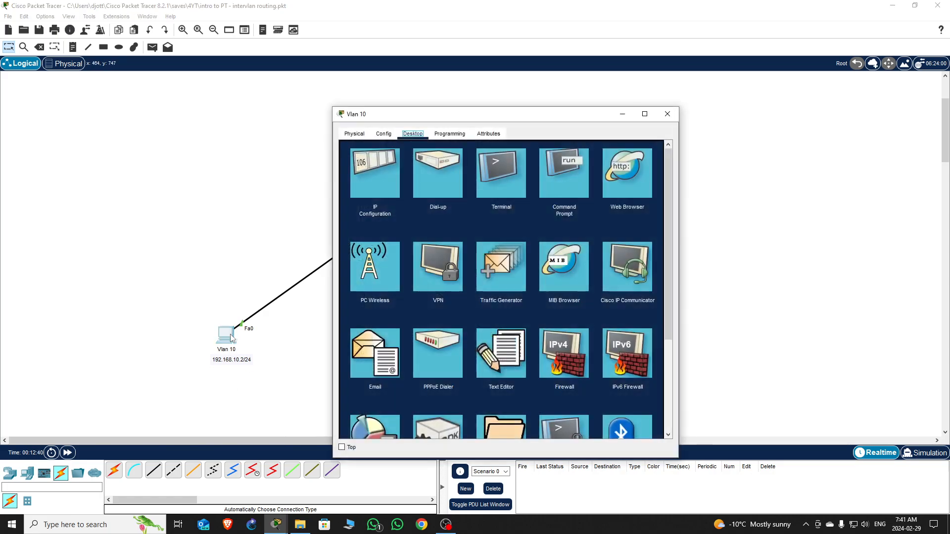
pyautogui.moveTo(486, 117); pyautogui.dragTo(636, 111)
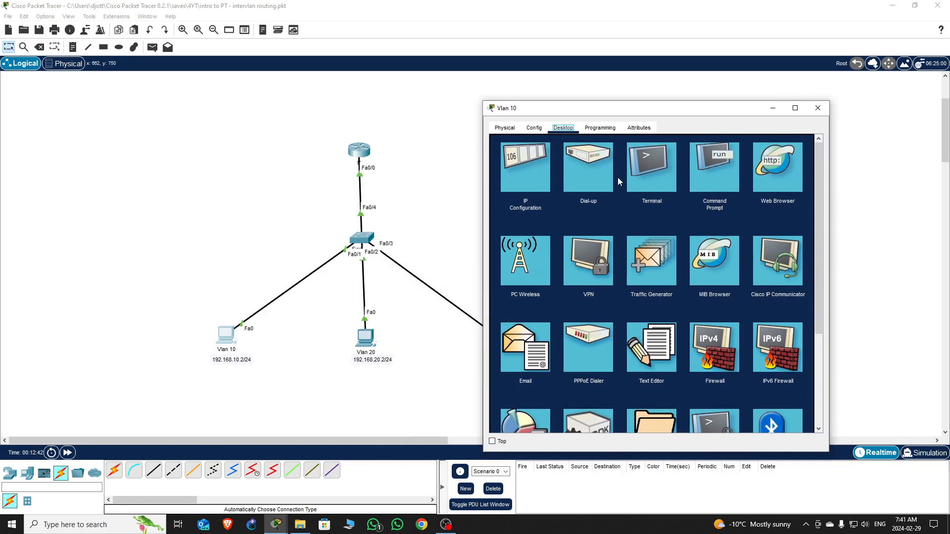
pyautogui.click(524, 178)
pyautogui.click(621, 197)
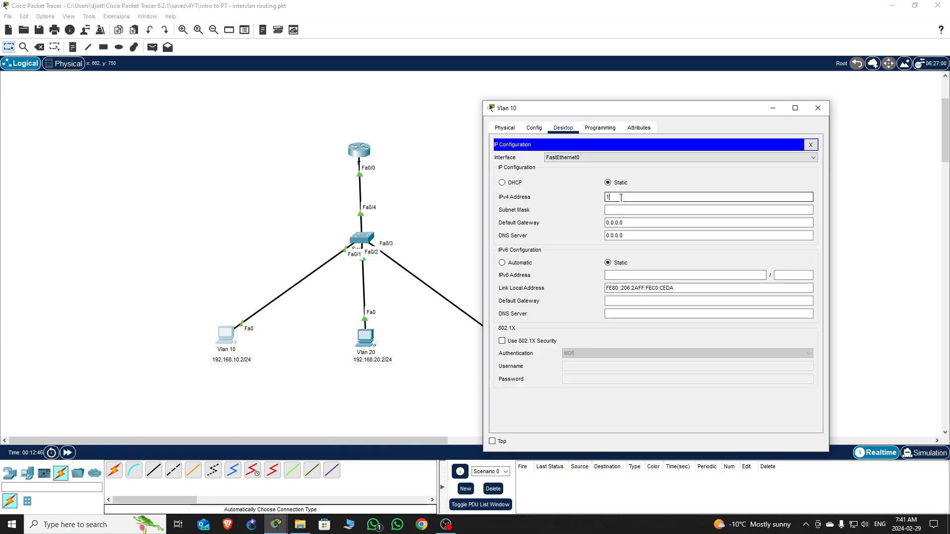
pyautogui.write('192.168.')
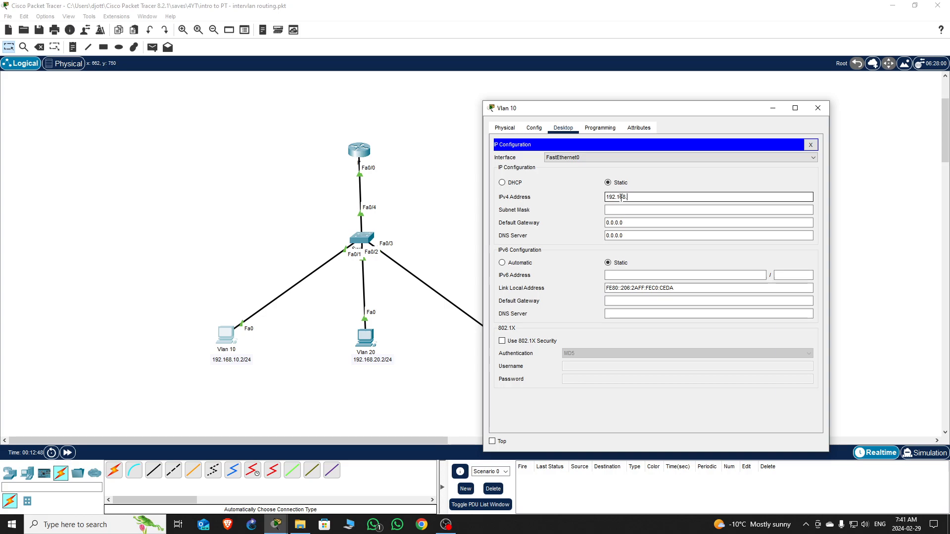
pyautogui.write('10.2')
pyautogui.click(624, 210)
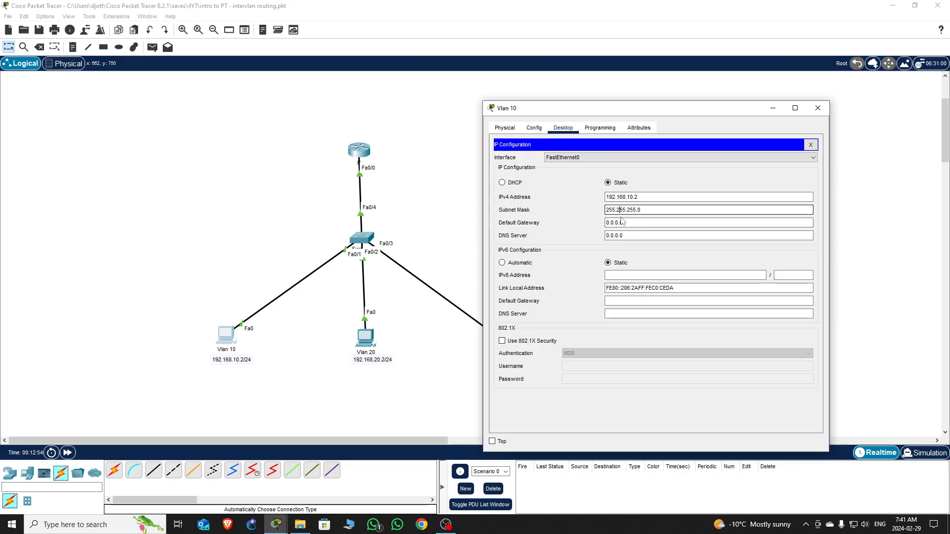
# - Set the Vlan 10 PC's default gateway to 192.168.10.1
pyautogui.press('Tab')
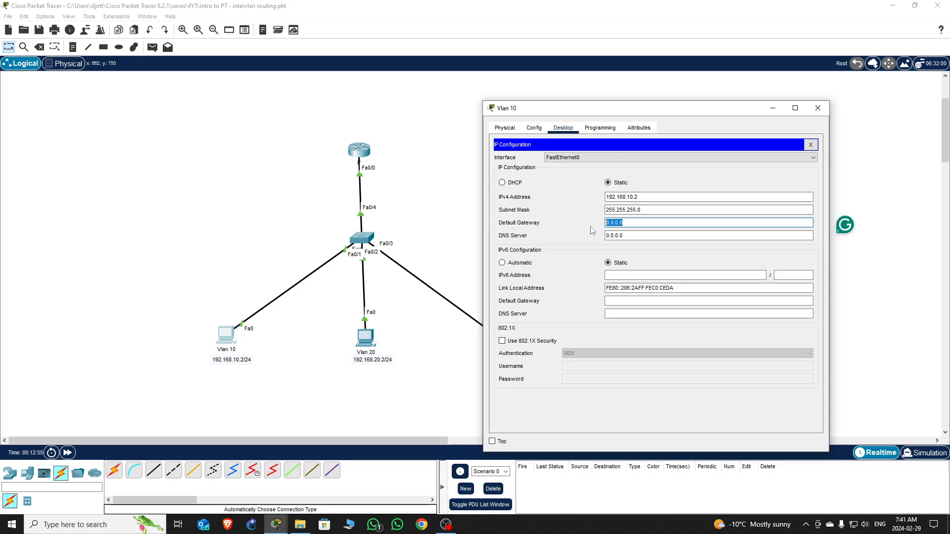
pyautogui.hotkey('shift', 'Tab')
pyautogui.hotkey('shift', 'Tab')
pyautogui.hotkey('ctrl', 'c')
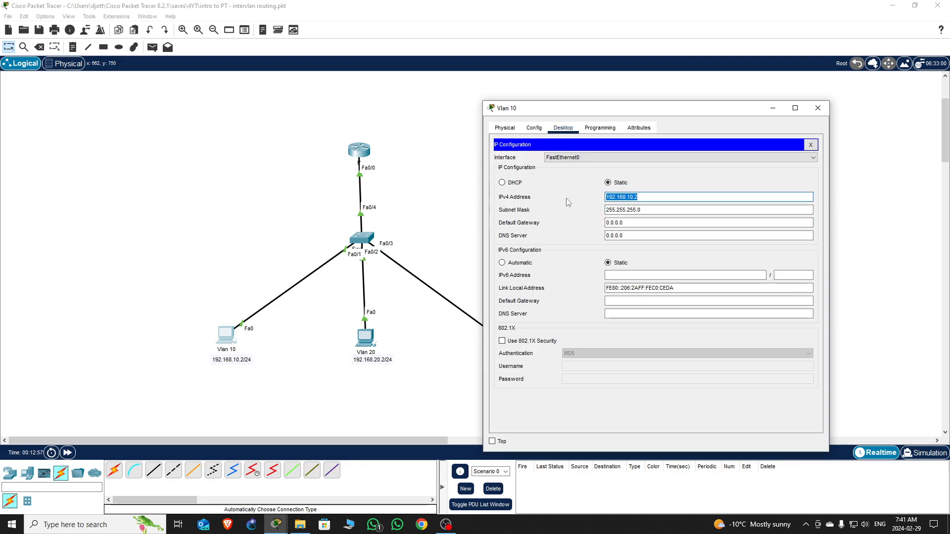
pyautogui.press('Tab')
pyautogui.press('Tab')
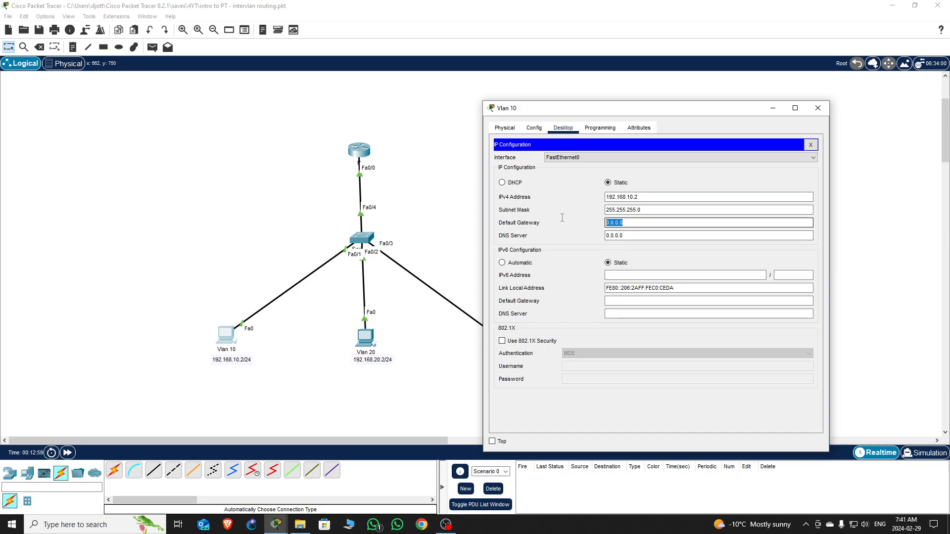
pyautogui.hotkey('ctrl', 'v')
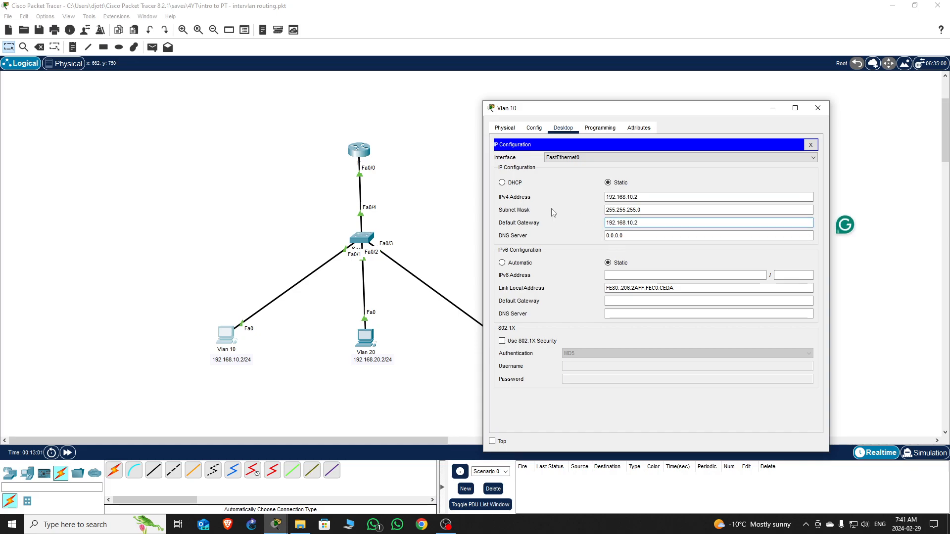
pyautogui.press('BackSpace')
pyautogui.write('1')
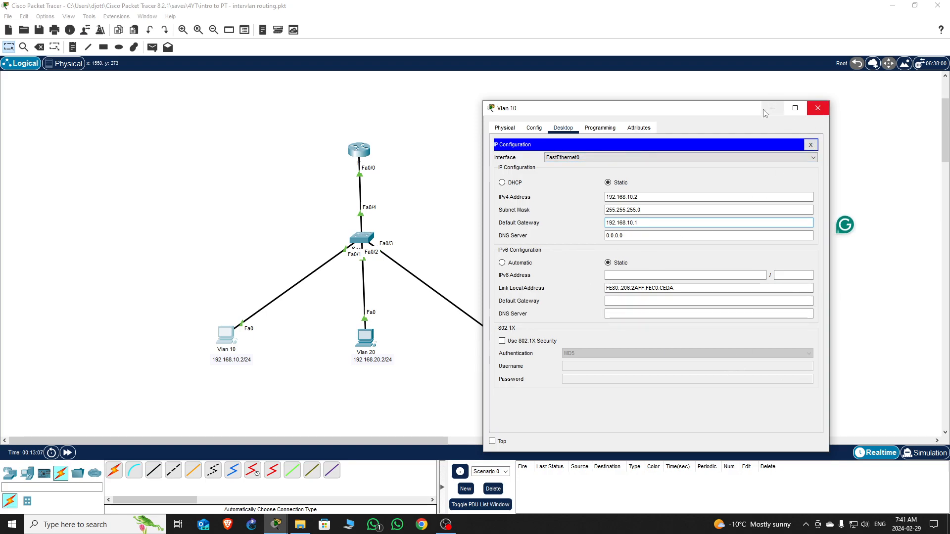
pyautogui.click(506, 129)
pyautogui.click(563, 128)
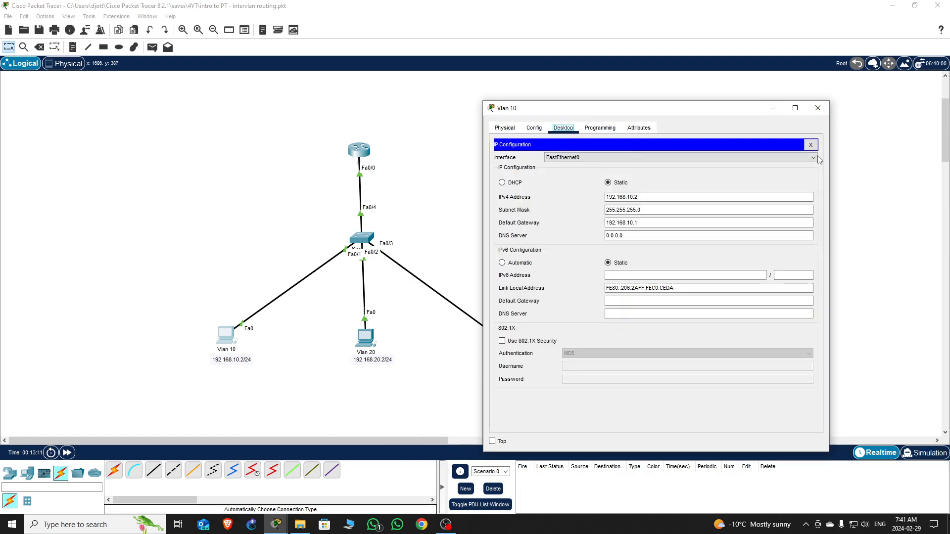
# - Ping the gateway 192.168.10.1 from the Vlan 10 PC's command prompt
pyautogui.click(810, 145)
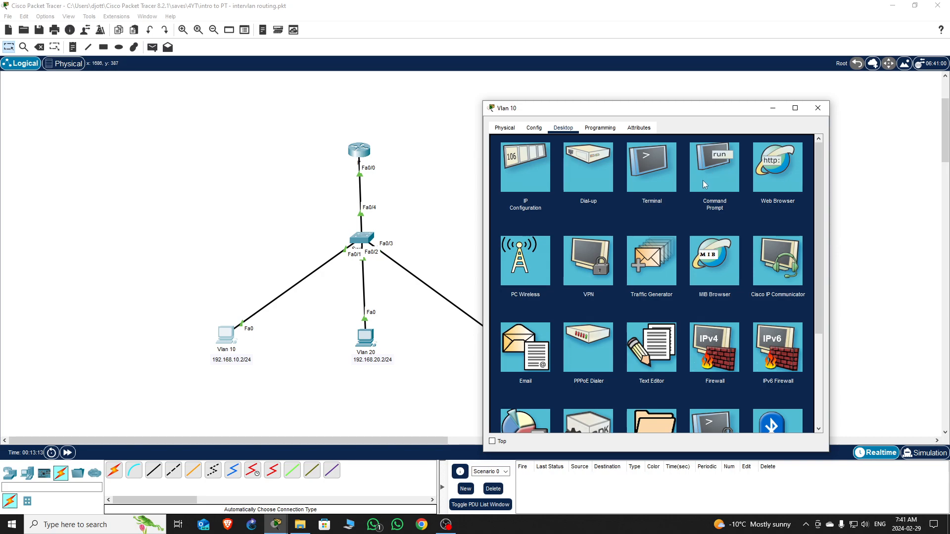
pyautogui.click(716, 171)
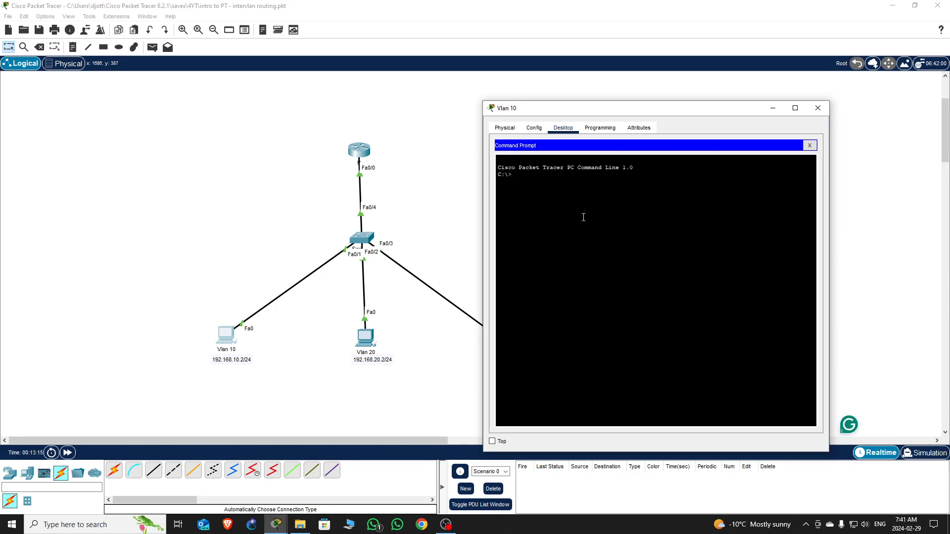
pyautogui.write('ping 192.168.')
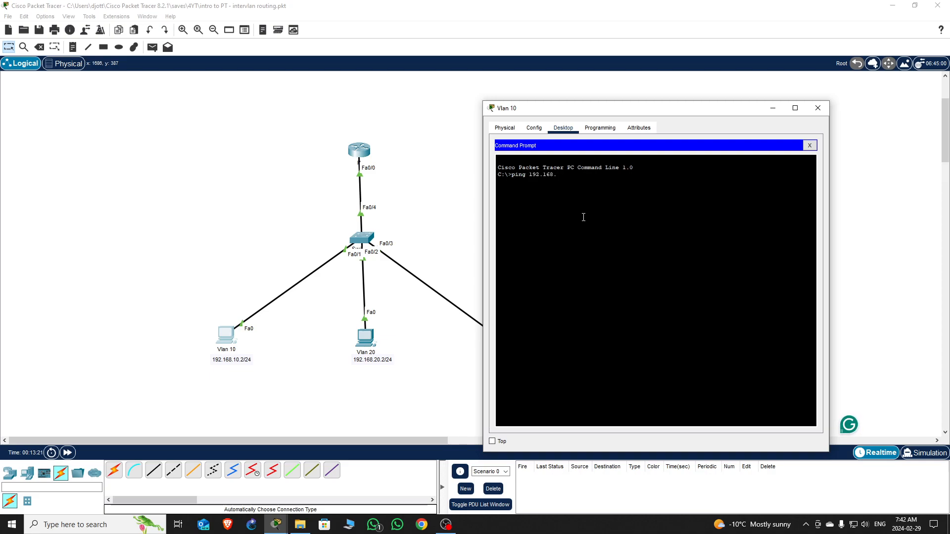
pyautogui.write('10.')
pyautogui.write('1')
pyautogui.press('Return')
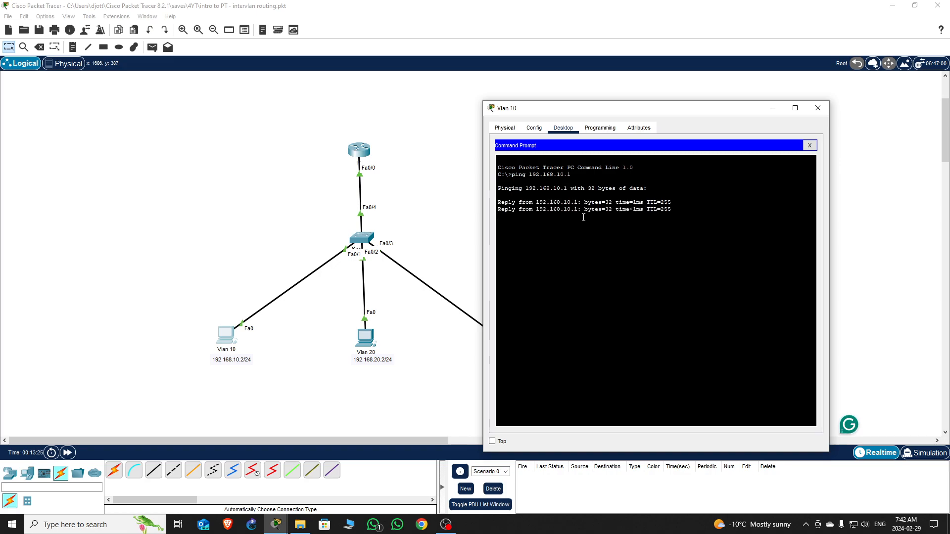
# - Close the Vlan 10 PC and bring up the Vlan 20 PC's IP Configuration
pyautogui.click(818, 108)
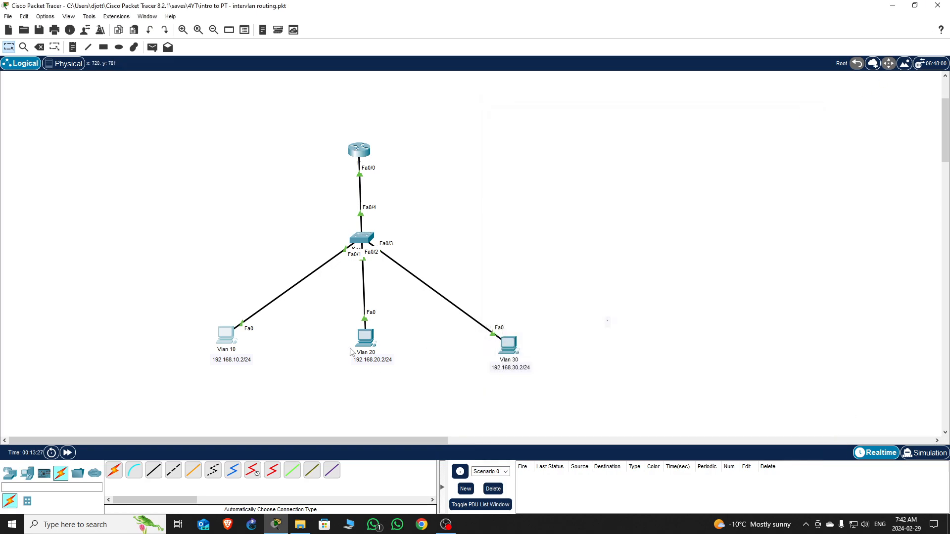
pyautogui.click(365, 337)
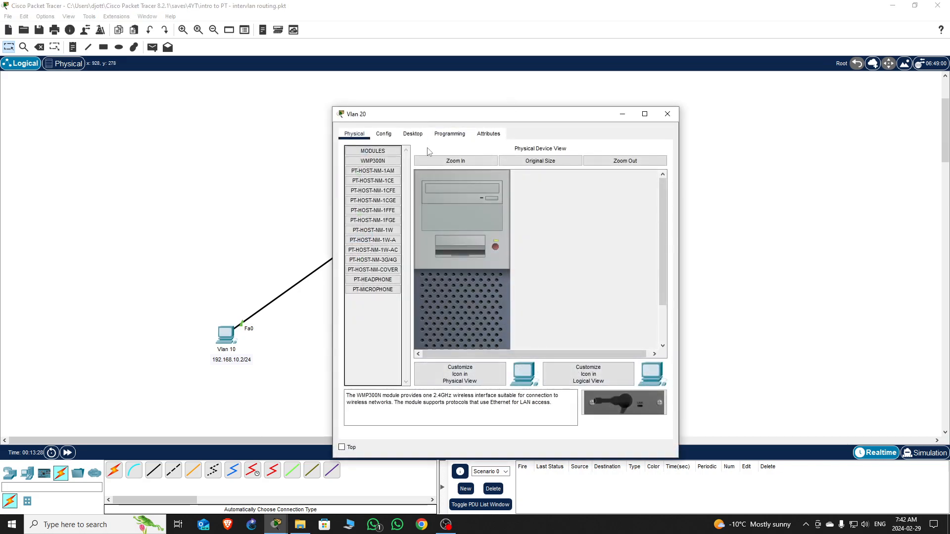
pyautogui.click(412, 133)
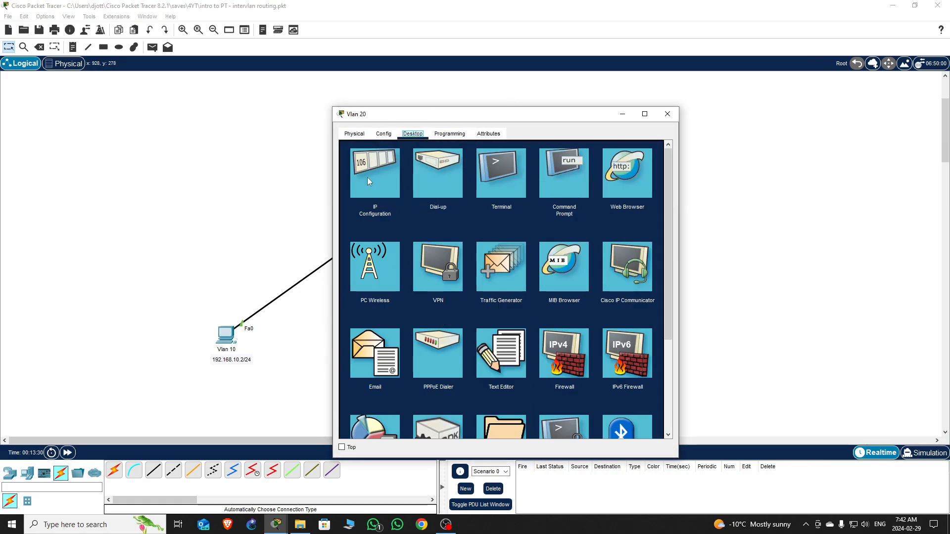
pyautogui.click(367, 177)
pyautogui.moveTo(528, 120); pyautogui.dragTo(793, 147)
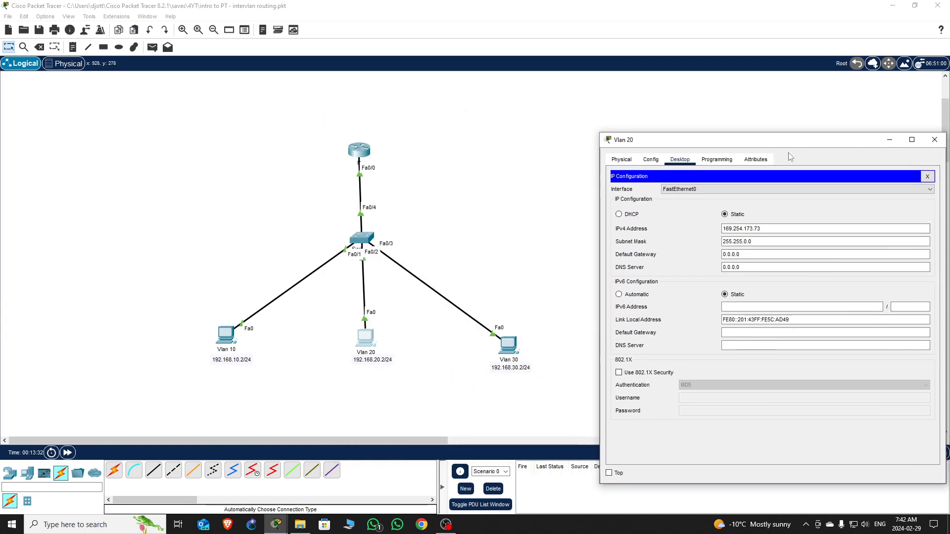
# - Replace the Vlan 20 PC's IPv4 address with 192.168.20.2
pyautogui.click(760, 231)
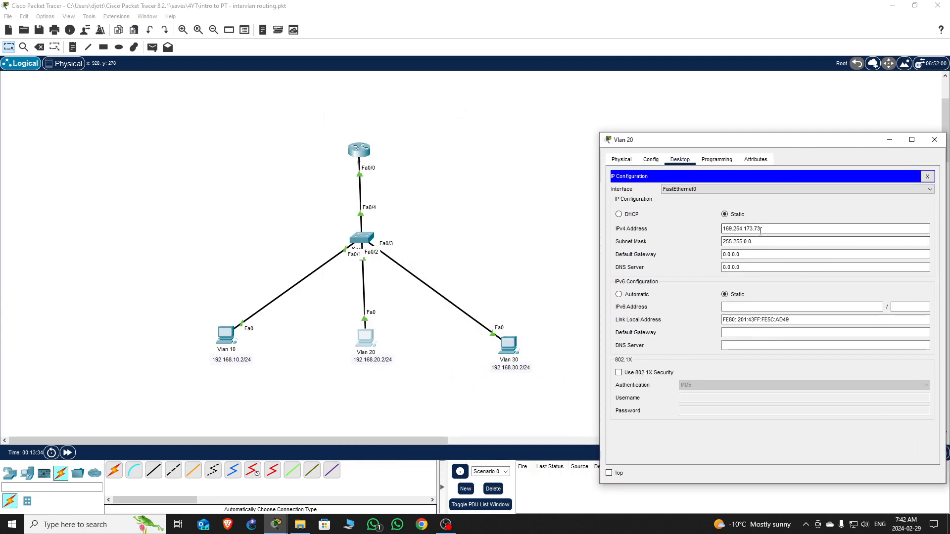
pyautogui.moveTo(759, 231); pyautogui.dragTo(721, 230)
pyautogui.write('192.168.10.2')
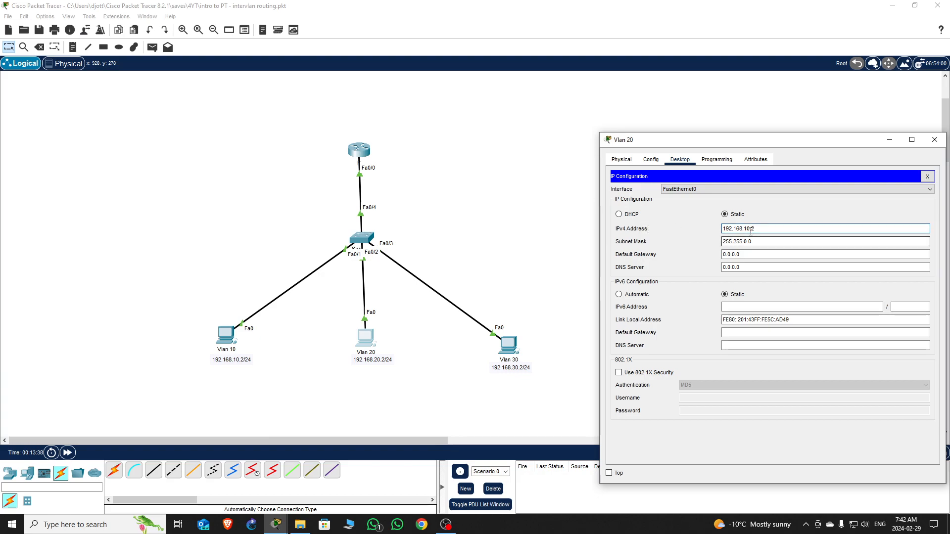
pyautogui.click(747, 253)
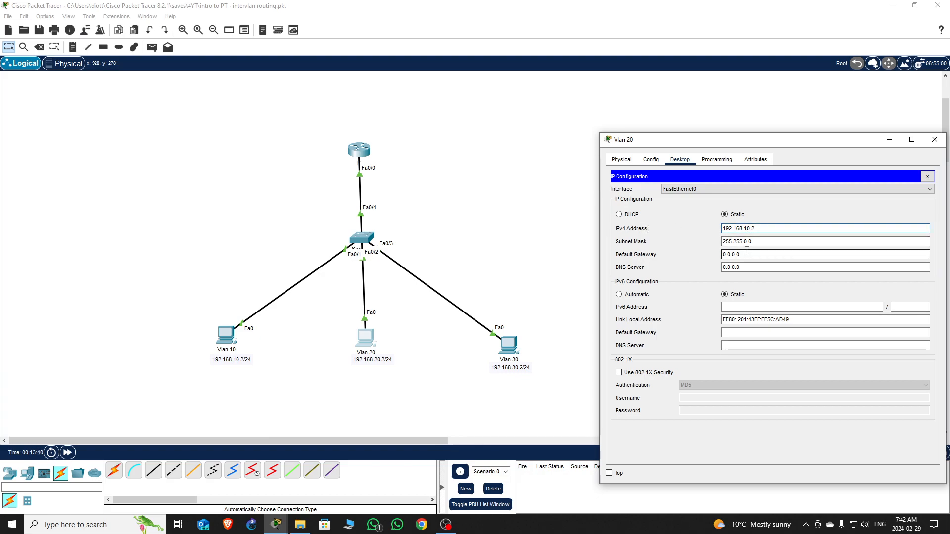
pyautogui.click(741, 229)
pyautogui.write('2')
pyautogui.moveTo(764, 228); pyautogui.dragTo(682, 233)
pyautogui.hotkey('ctrl', 'c')
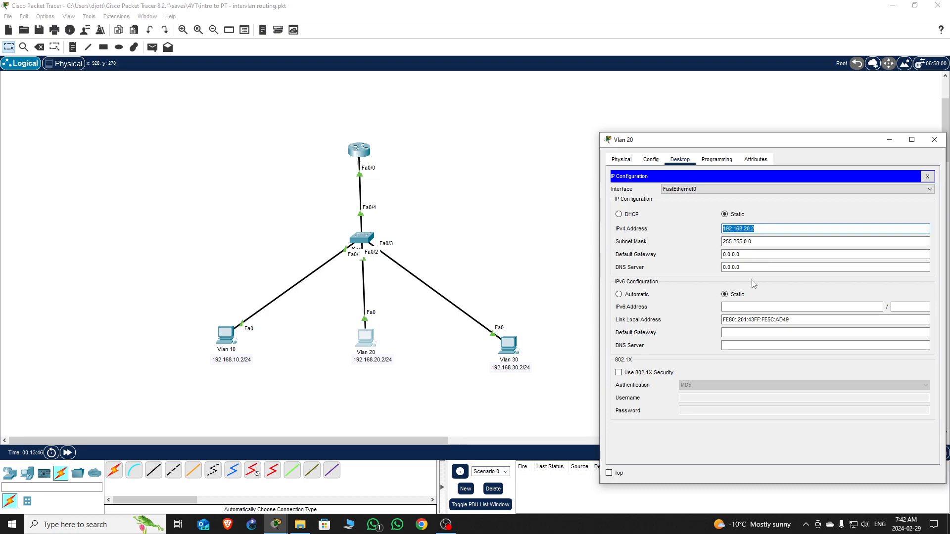
# - Set gateway 192.168.20.1 and re-enter subnet mask 255.255.255.0 on the Vlan 20 PC
pyautogui.moveTo(753, 241); pyautogui.dragTo(700, 246)
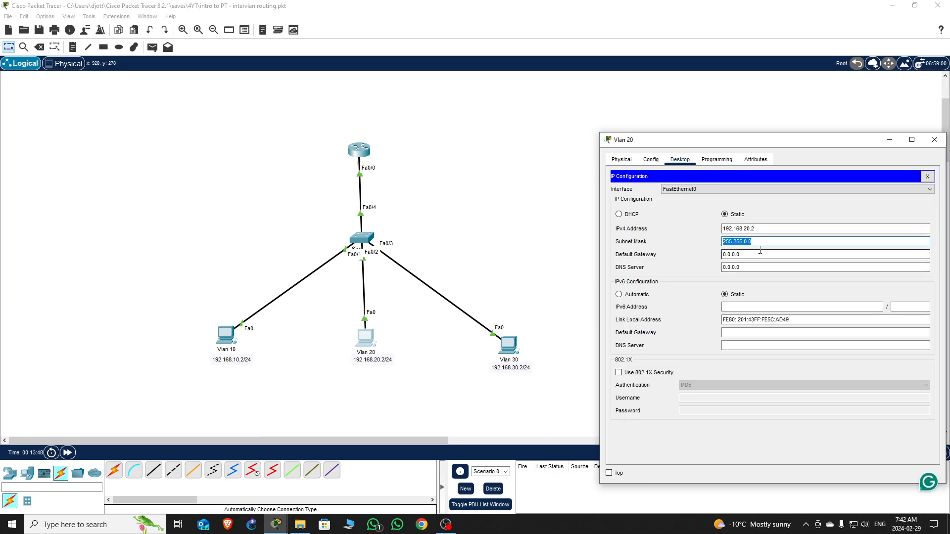
pyautogui.moveTo(770, 244); pyautogui.dragTo(636, 239)
pyautogui.press('BackSpace')
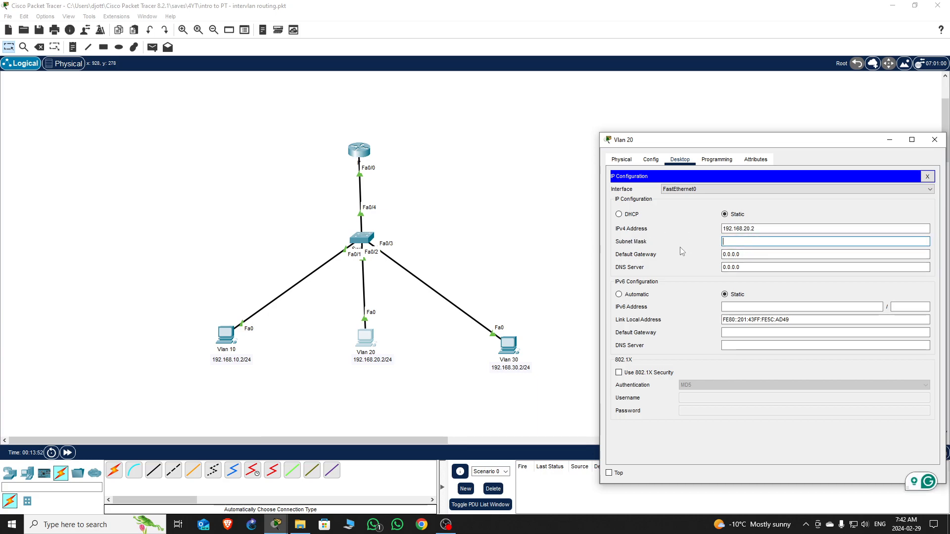
pyautogui.click(749, 254)
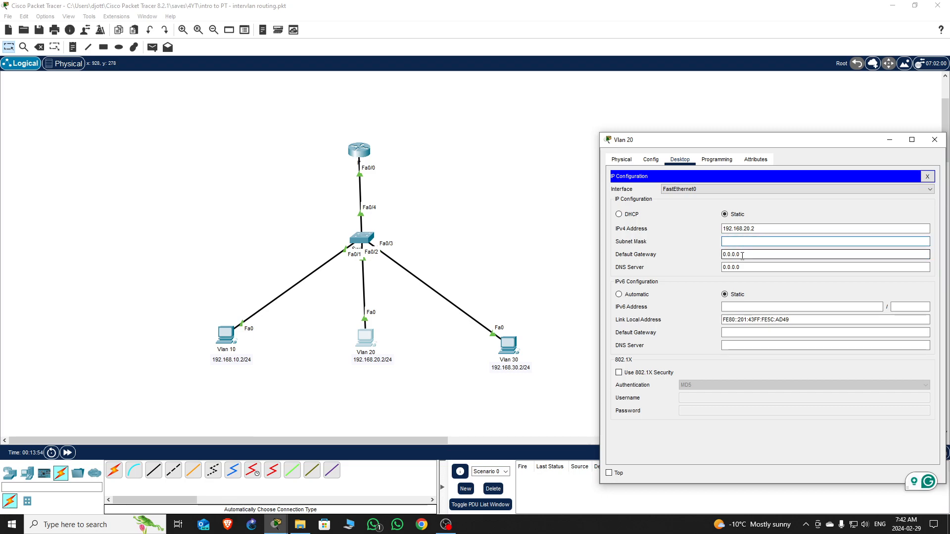
pyautogui.moveTo(749, 253); pyautogui.dragTo(661, 253)
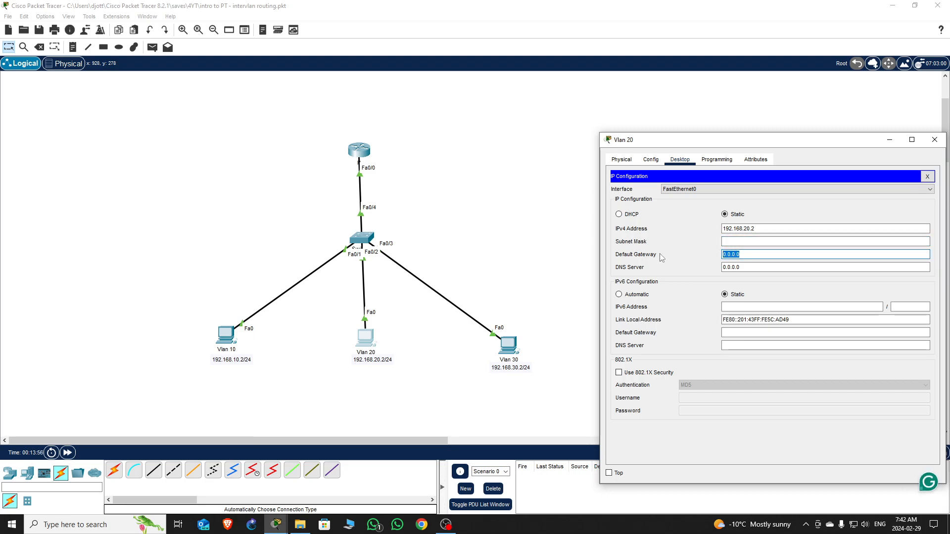
pyautogui.hotkey('ctrl', 'v')
pyautogui.press('BackSpace')
pyautogui.write('1')
pyautogui.click(737, 240)
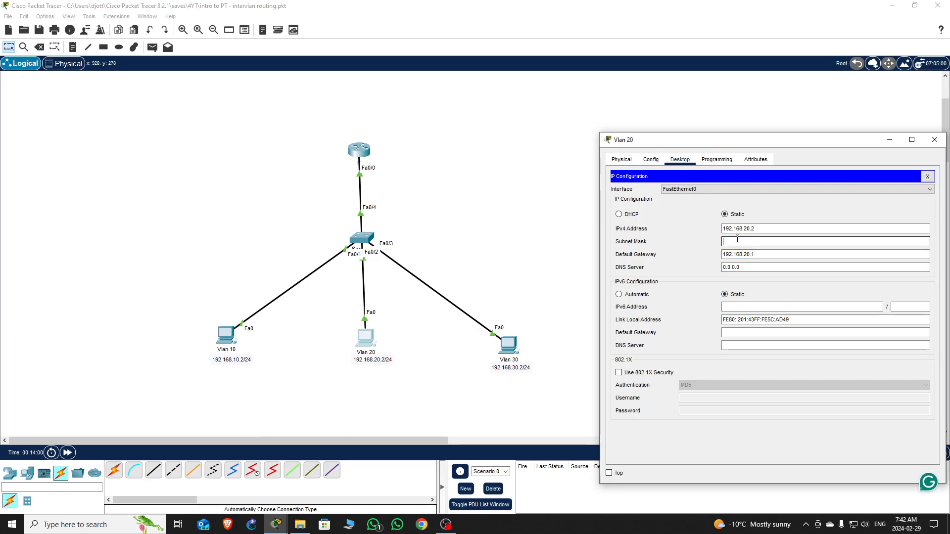
pyautogui.write('255.255.255.0')
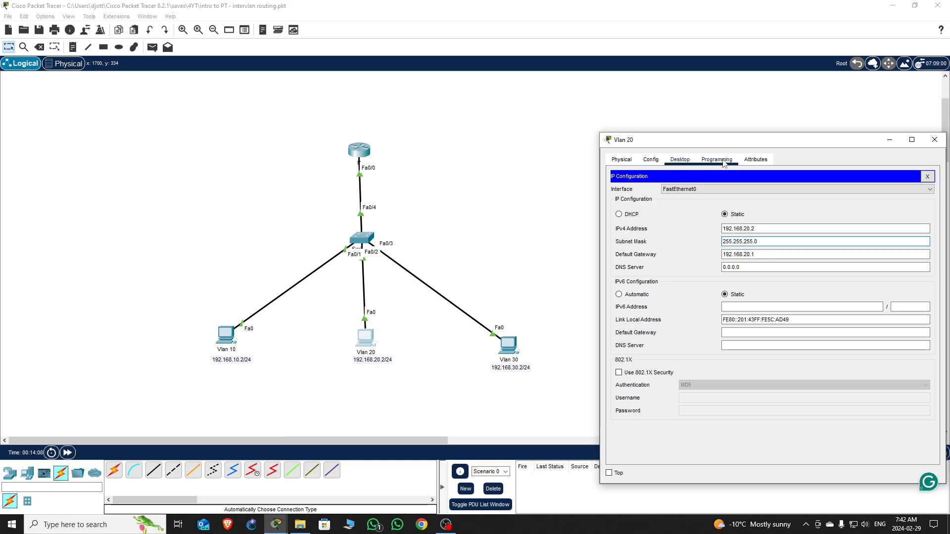
# - Ping gateway 192.168.20.1 from the Vlan 20 PC's command prompt, then close its window
pyautogui.click(927, 177)
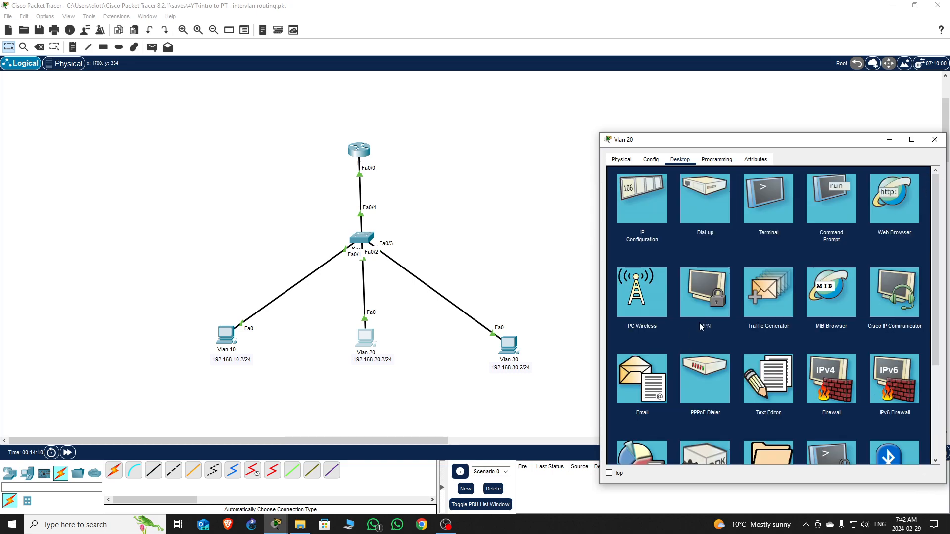
pyautogui.click(827, 203)
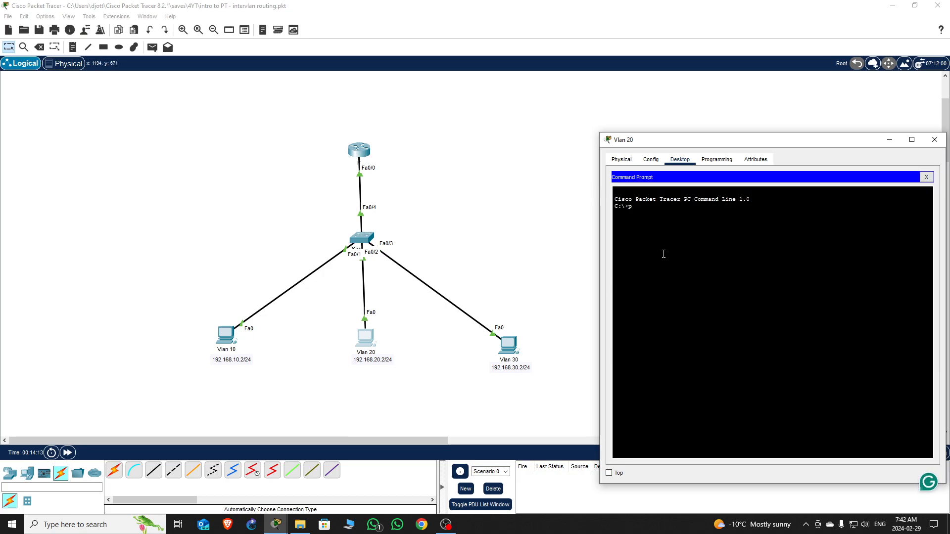
pyautogui.write('ping 192.168.20')
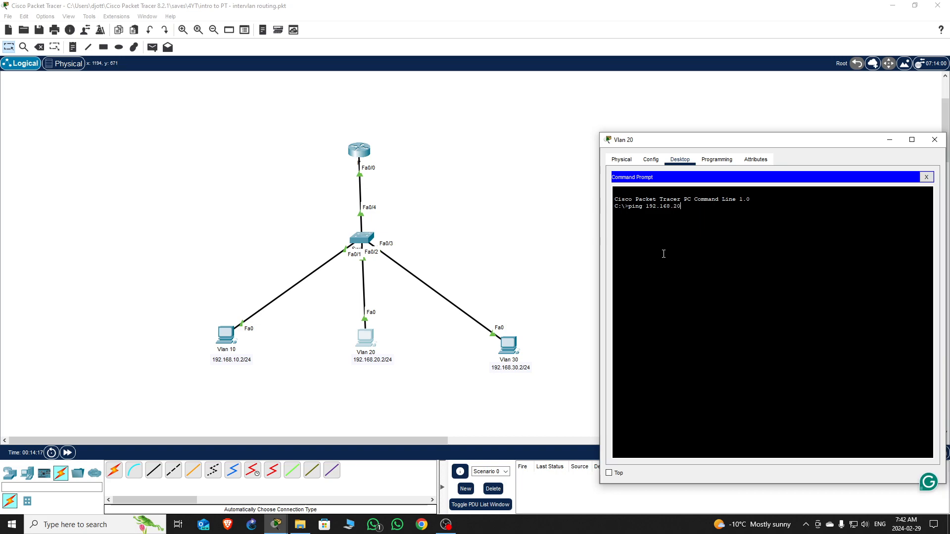
pyautogui.write('.1')
pyautogui.press('Return')
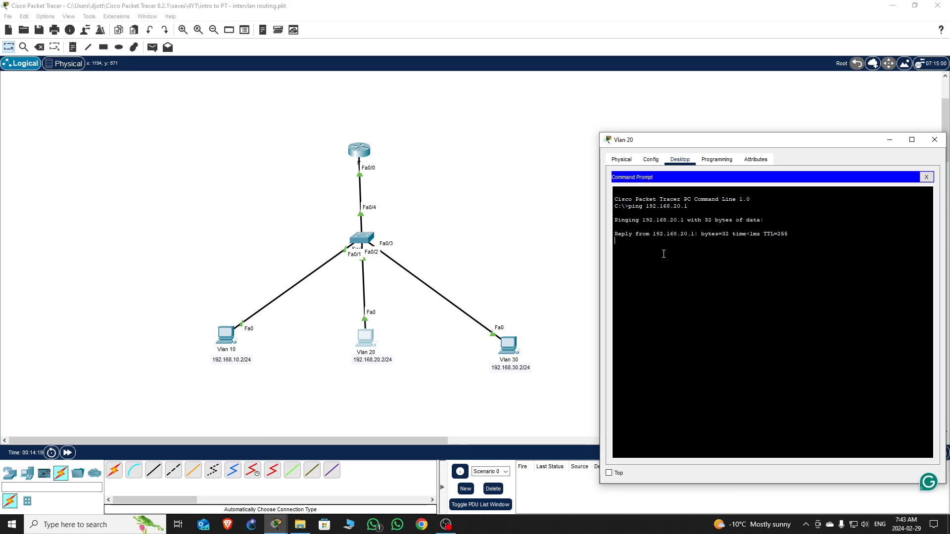
pyautogui.click(934, 139)
# - Replace the Vlan 30 PC's 169.254.161.56 address with 192.168.30.2
pyautogui.click(511, 347)
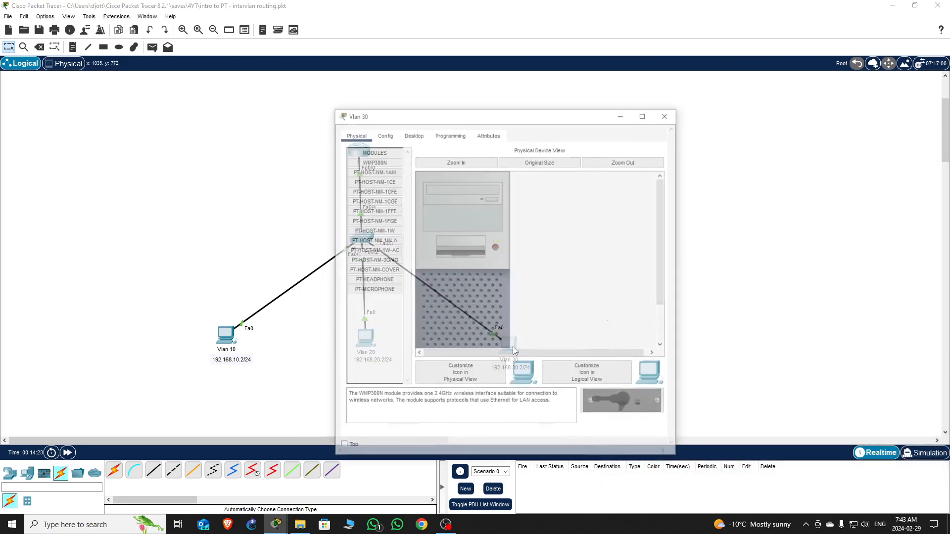
pyautogui.click(416, 137)
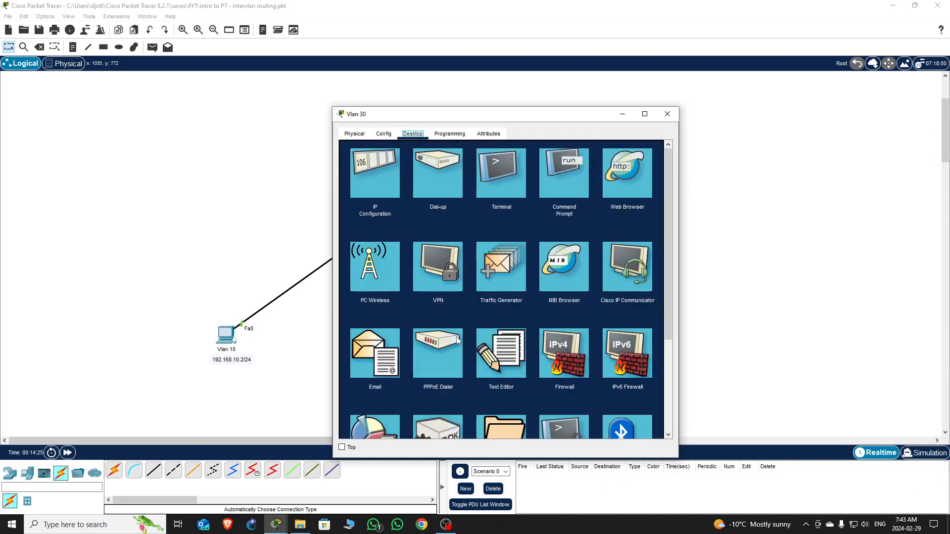
pyautogui.click(375, 179)
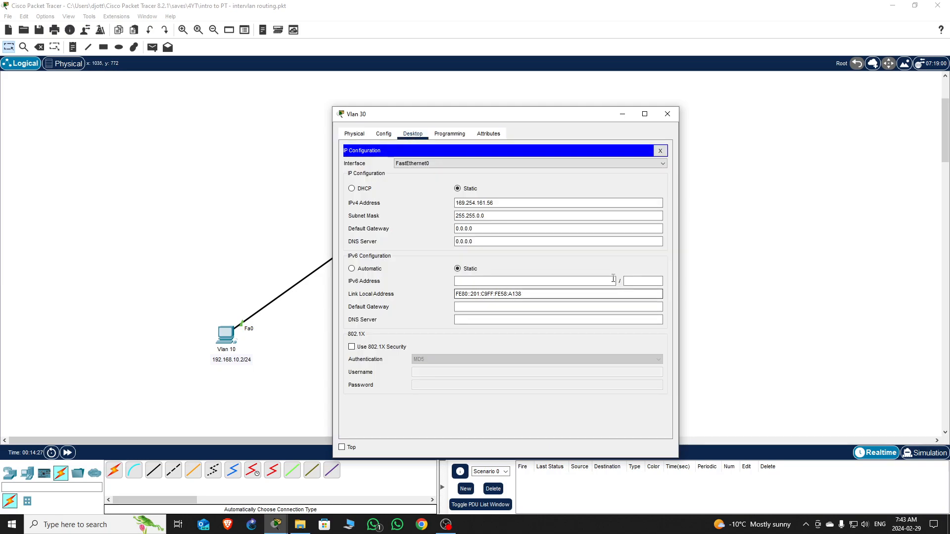
pyautogui.tripleClick(500, 205)
pyautogui.write('192.168.20.2')
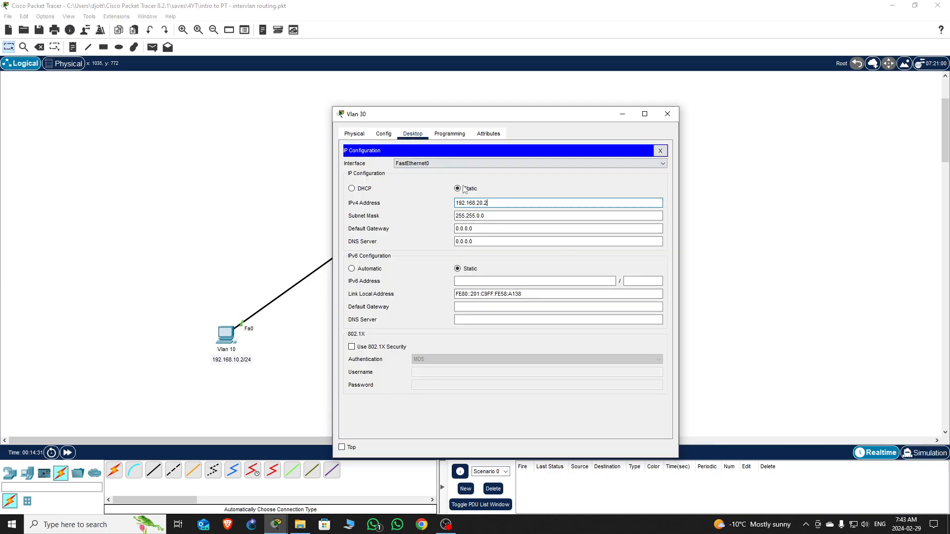
pyautogui.moveTo(539, 114); pyautogui.dragTo(751, 114)
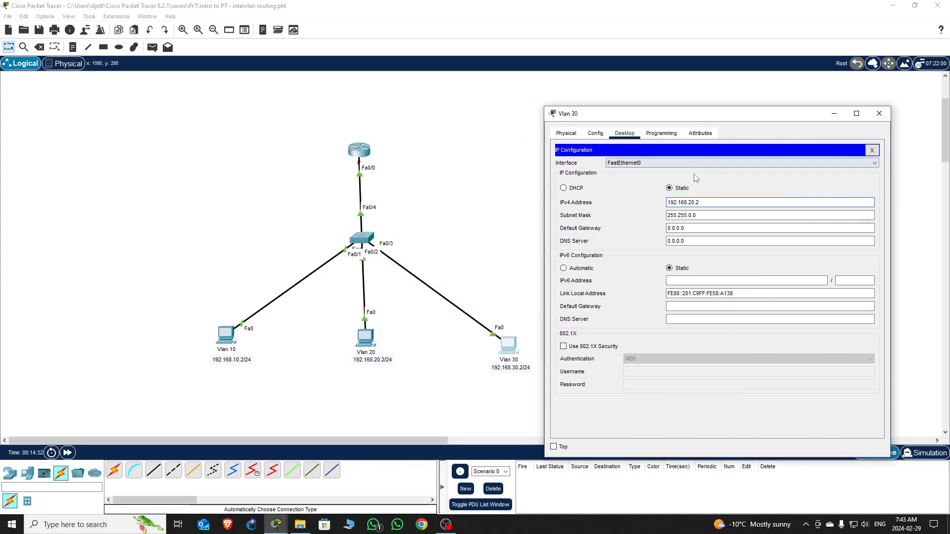
pyautogui.click(691, 203)
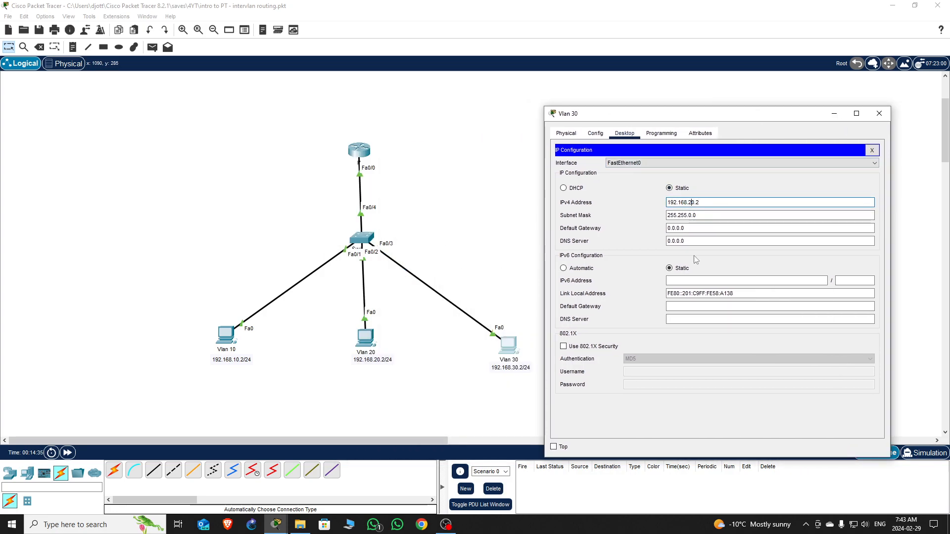
pyautogui.press('BackSpace')
pyautogui.write('3')
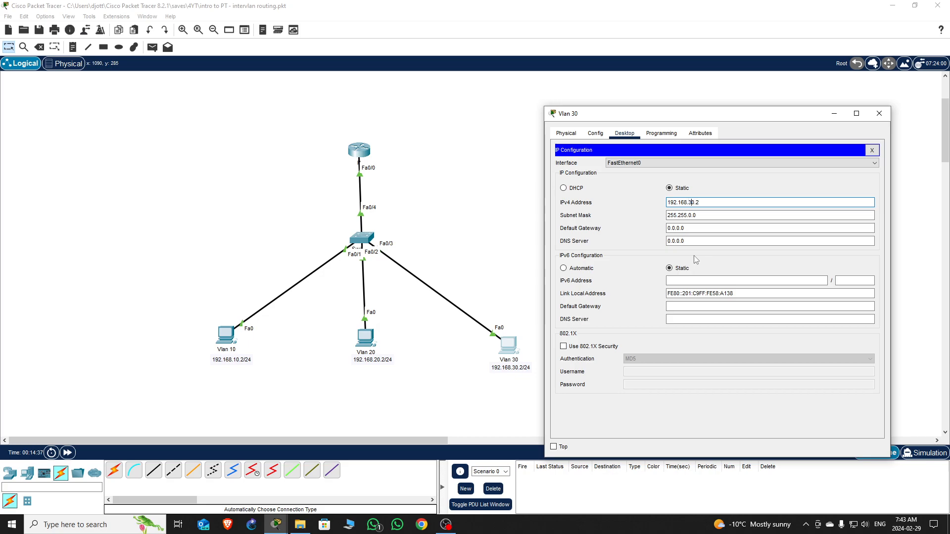
pyautogui.tripleClick(710, 202)
pyautogui.hotkey('ctrl', 'c')
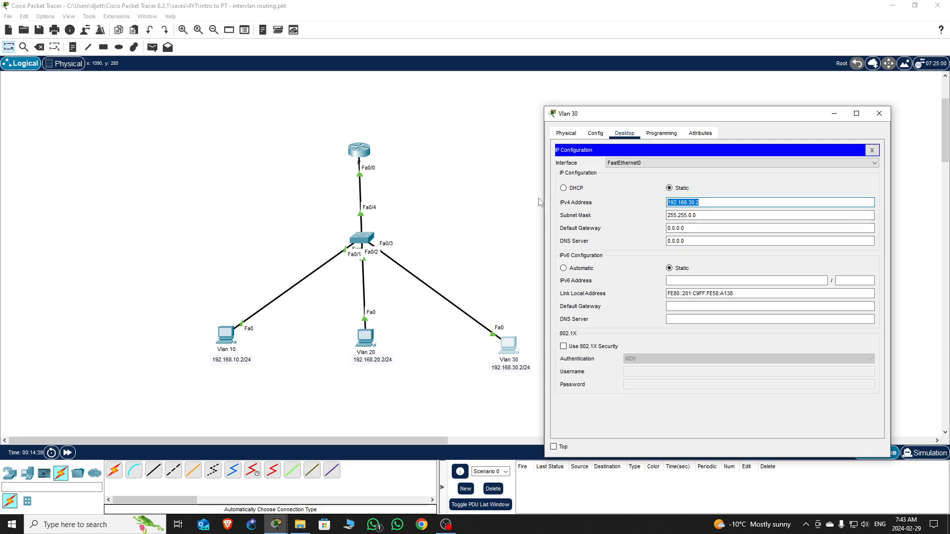
# - Set gateway 192.168.30.1 and subnet mask 255.255.255.0, then close IP Configuration
pyautogui.press('Tab')
pyautogui.press('Tab')
pyautogui.hotkey('ctrl', 'v')
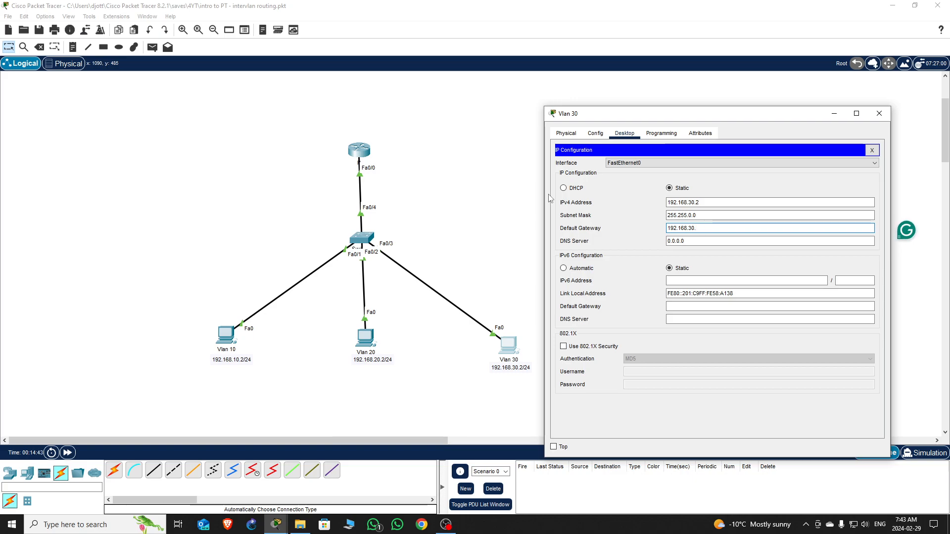
pyautogui.write('1')
pyautogui.click(709, 216)
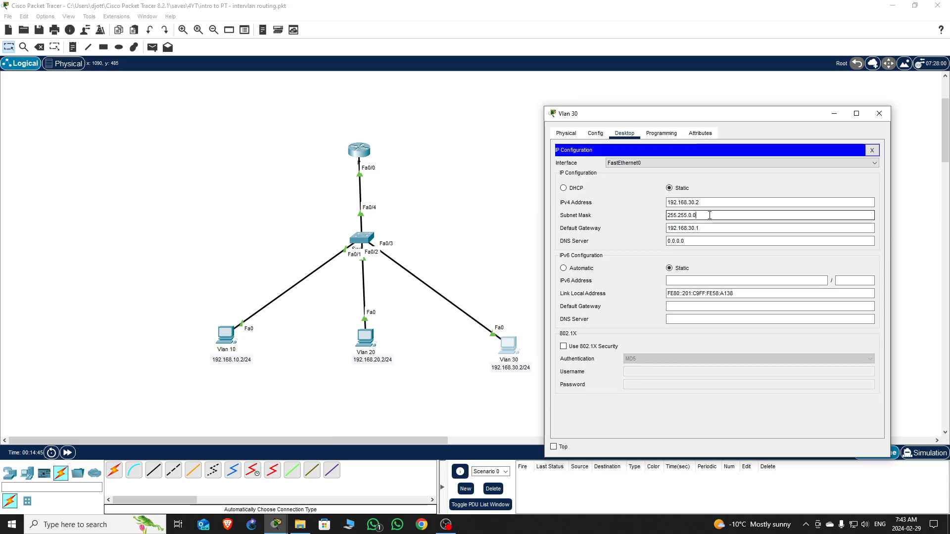
pyautogui.press('BackSpace')
pyautogui.press('BackSpace')
pyautogui.press('BackSpace')
pyautogui.write('255.255')
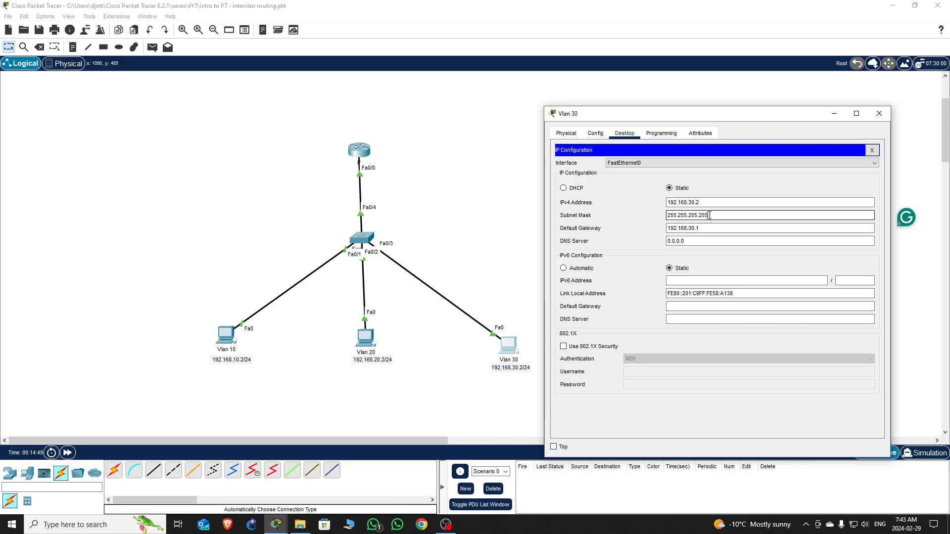
pyautogui.press('BackSpace')
pyautogui.press('BackSpace')
pyautogui.press('BackSpace')
pyautogui.write('0')
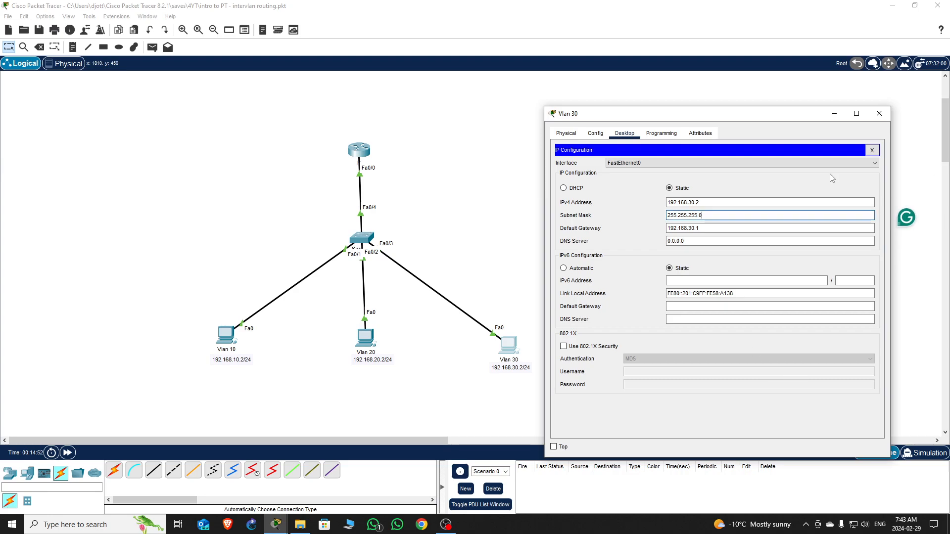
pyautogui.click(872, 150)
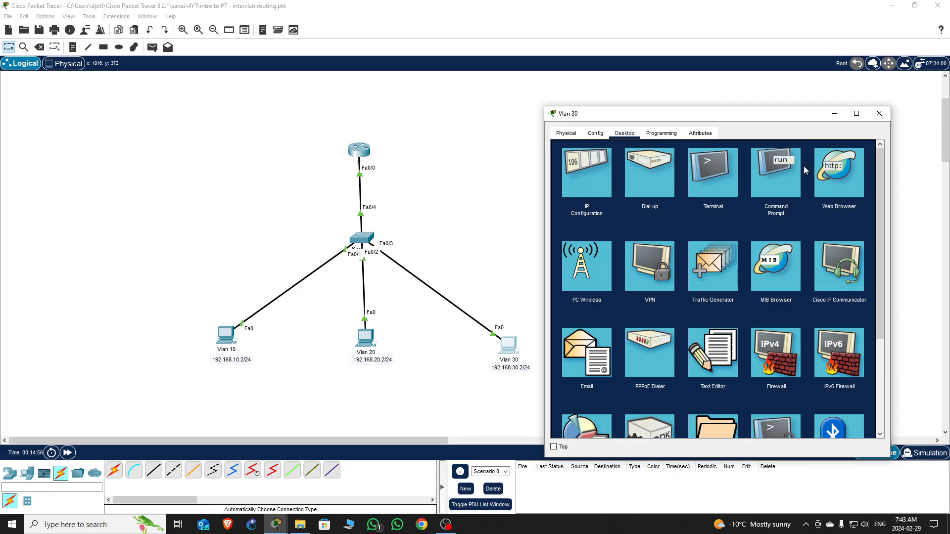
# - Run ping 192.168.30.1 from the Vlan 30 PC's command prompt and close its window
pyautogui.click(770, 168)
pyautogui.write('ping 192.168.')
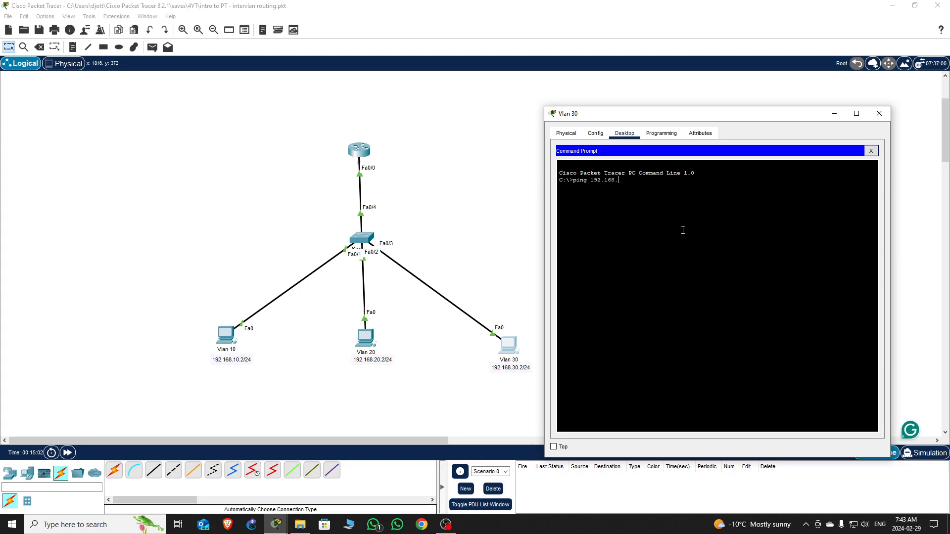
pyautogui.write('30.1')
pyautogui.press('Return')
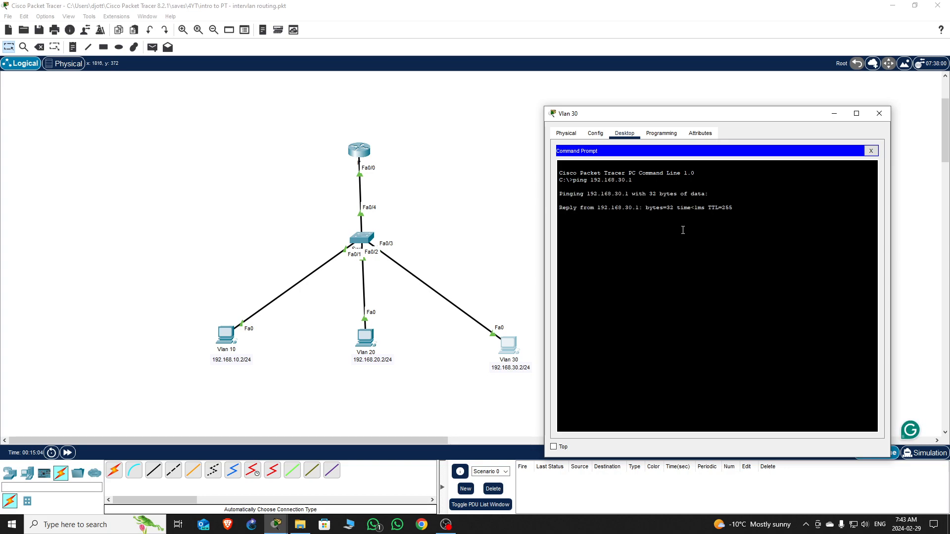
pyautogui.click(879, 114)
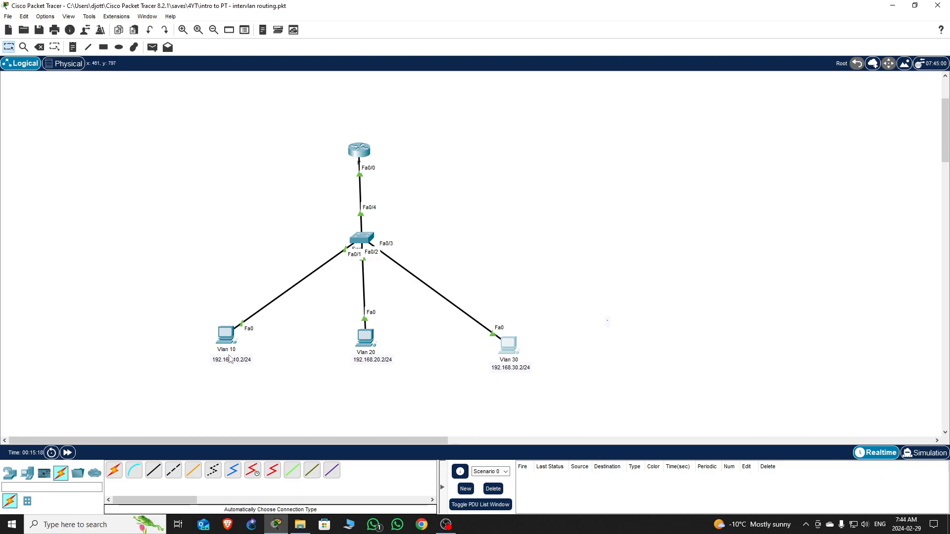
# - From the Vlan 10 PC's command prompt, ping 192.168.20.2 by editing the recalled command
pyautogui.click(226, 340)
pyautogui.click(564, 171)
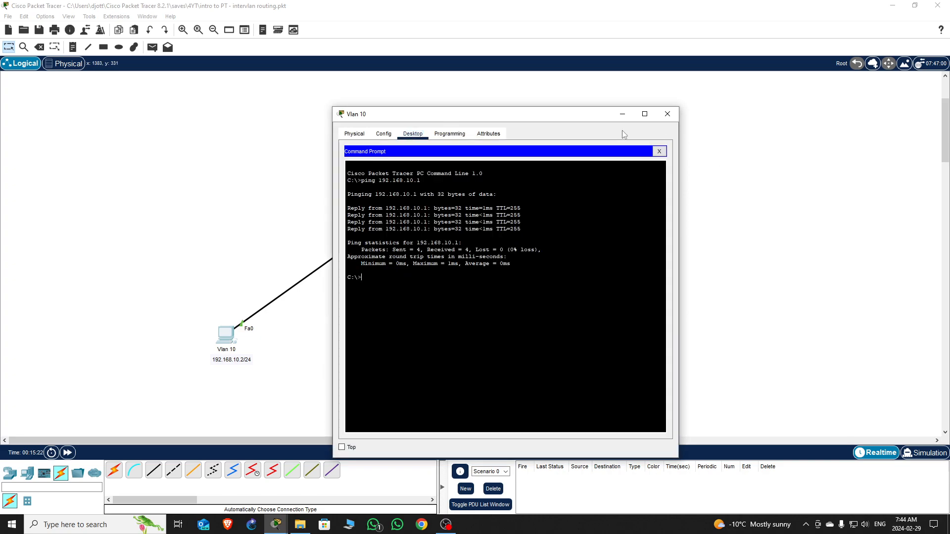
pyautogui.moveTo(569, 114); pyautogui.dragTo(791, 109)
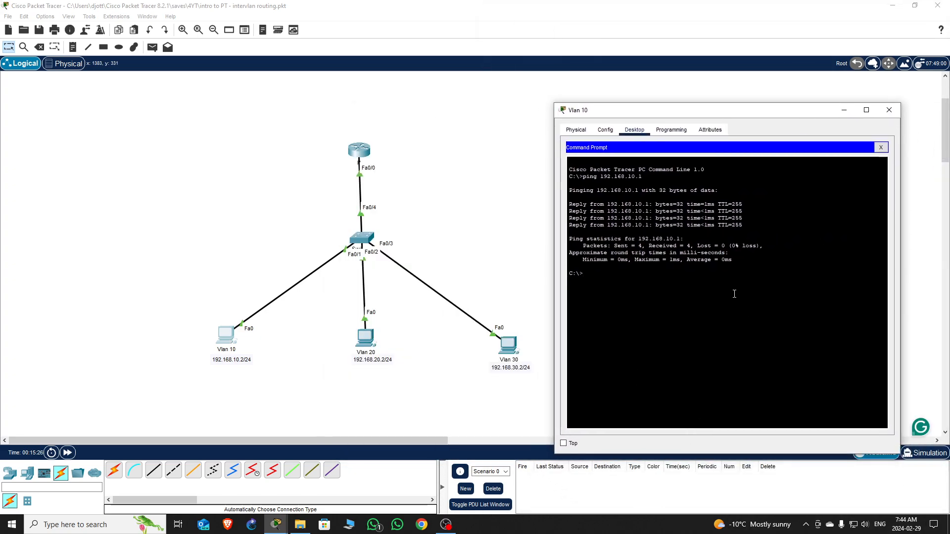
pyautogui.press('Up')
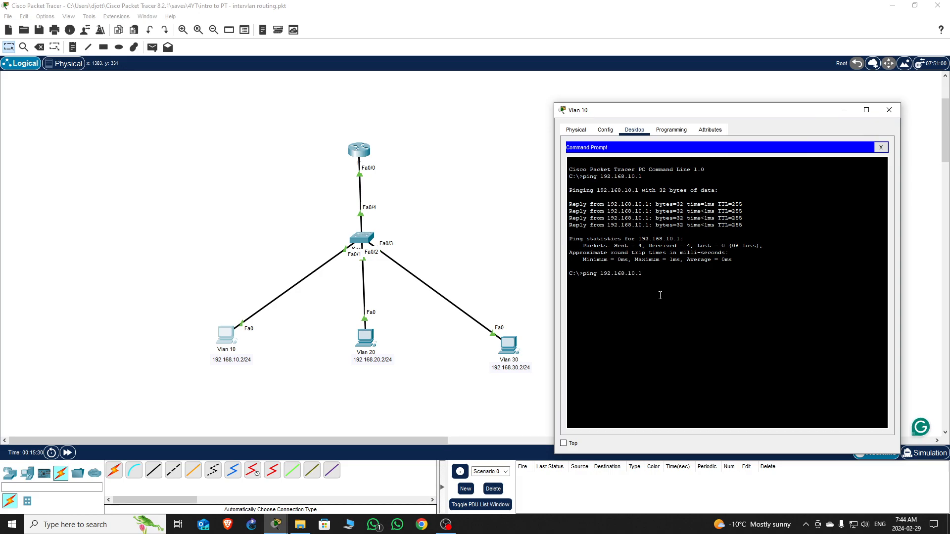
pyautogui.press('Left')
pyautogui.press('Left')
pyautogui.press('Left')
pyautogui.press('BackSpace')
pyautogui.write('2')
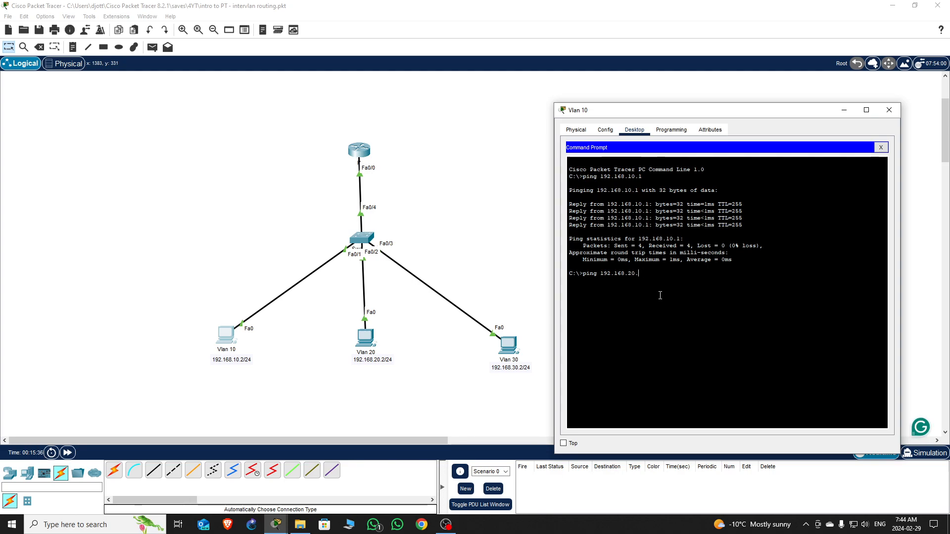
pyautogui.press('Right')
pyautogui.press('Right')
pyautogui.press('Right')
pyautogui.press('BackSpace')
pyautogui.write('2')
pyautogui.press('Return')
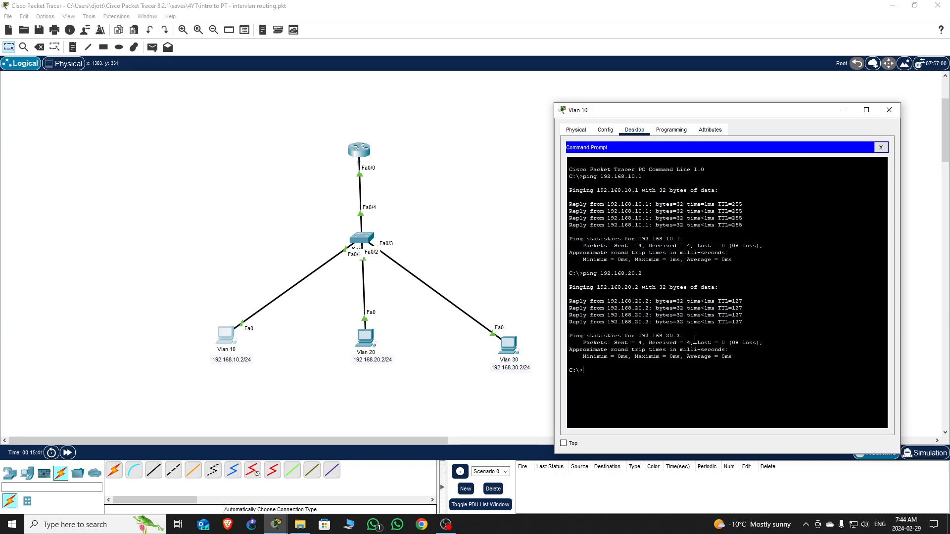
# - Ping 192.168.30.2 from the Vlan 10 PC, then close its window
pyautogui.press('Up')
pyautogui.press('BackSpace')
pyautogui.write('30.2')
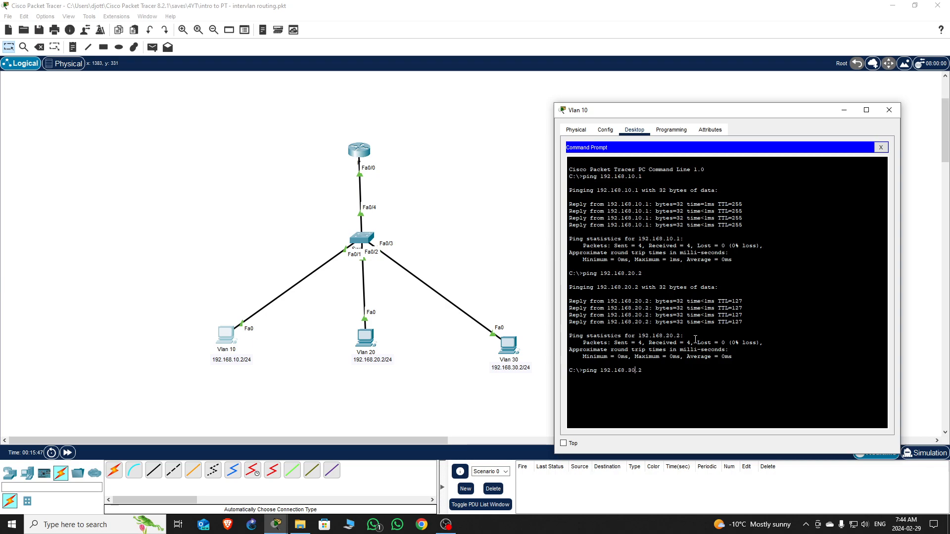
pyautogui.press('Return')
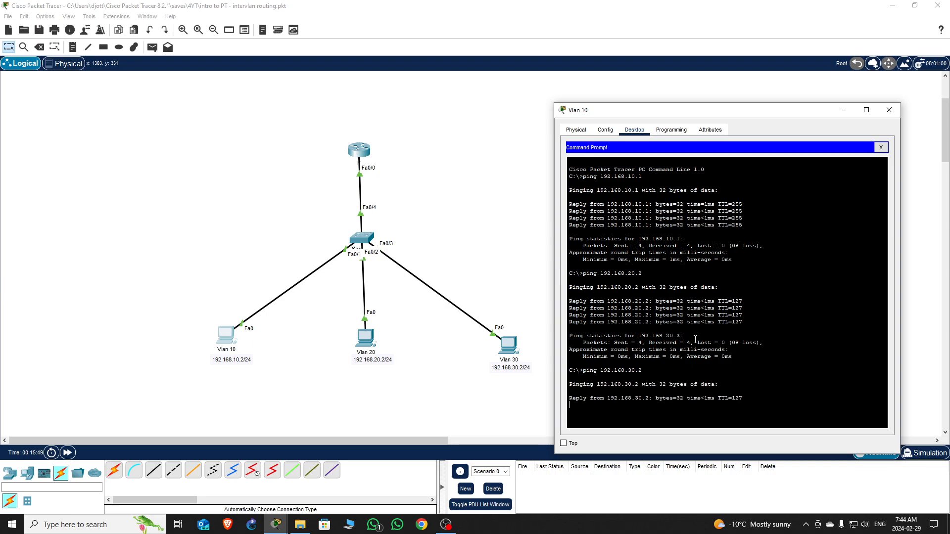
pyautogui.click(889, 110)
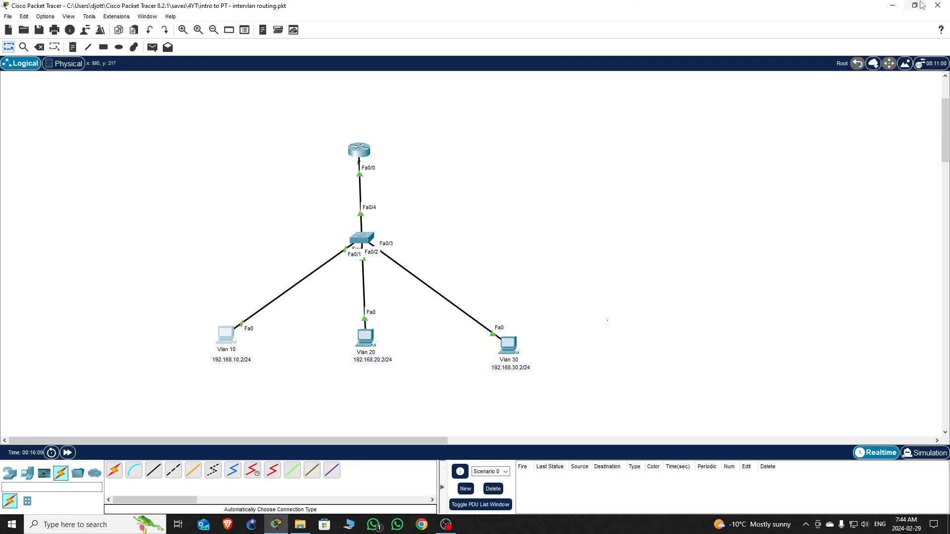
# - Minimize Packet Tracer and load netacad.com in Edge
pyautogui.click(893, 6)
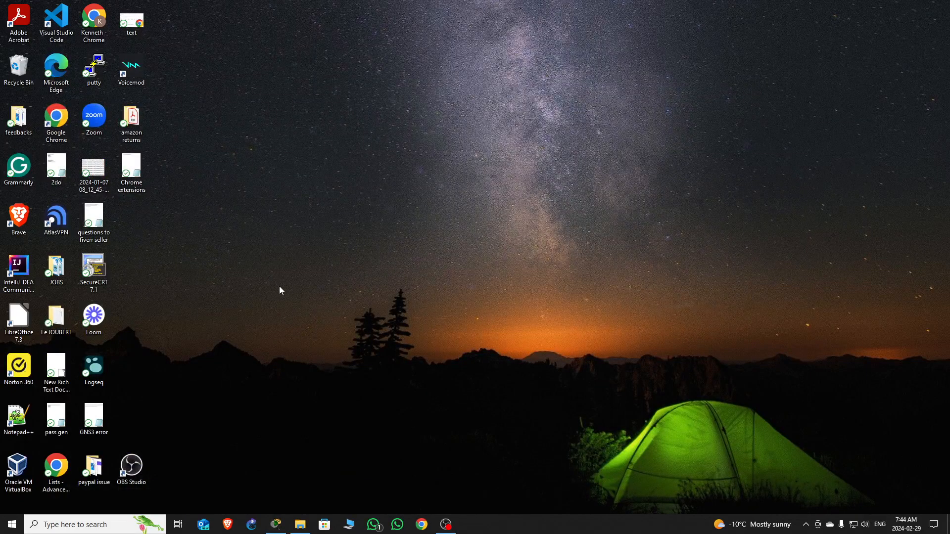
pyautogui.doubleClick(56, 70)
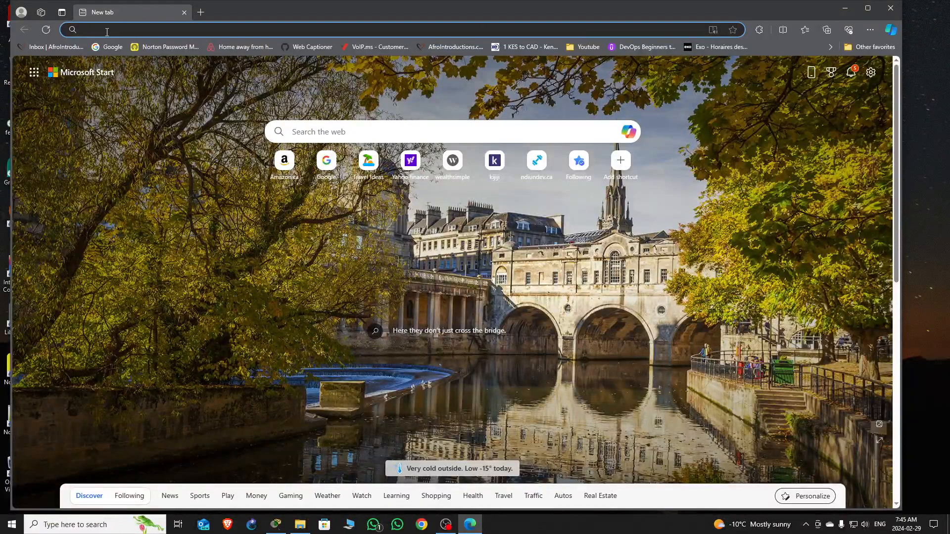
pyautogui.click(108, 30)
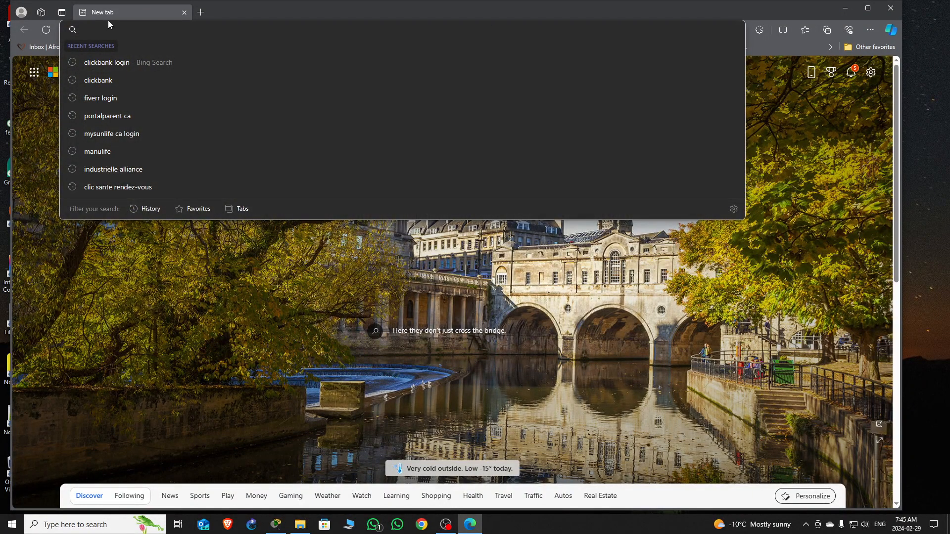
pyautogui.write('net')
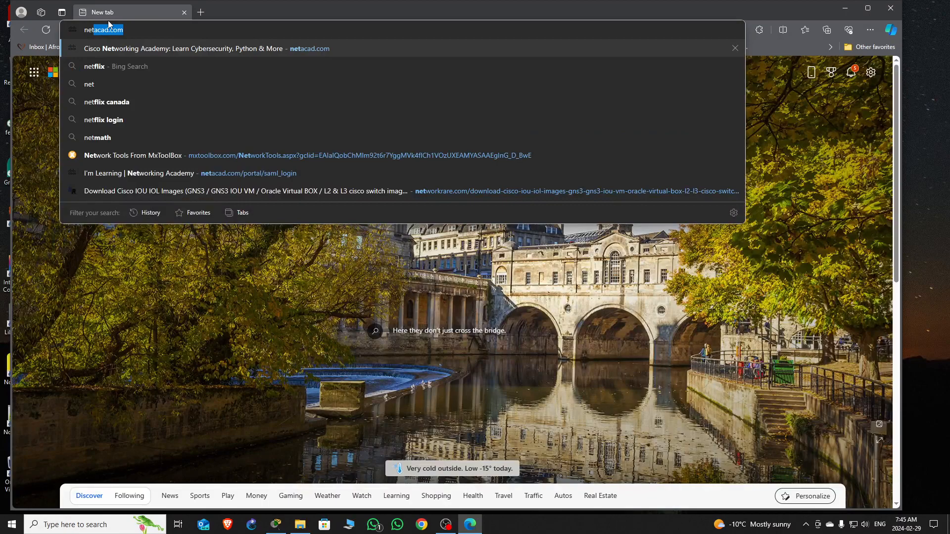
pyautogui.press('Right')
pyautogui.press('Return')
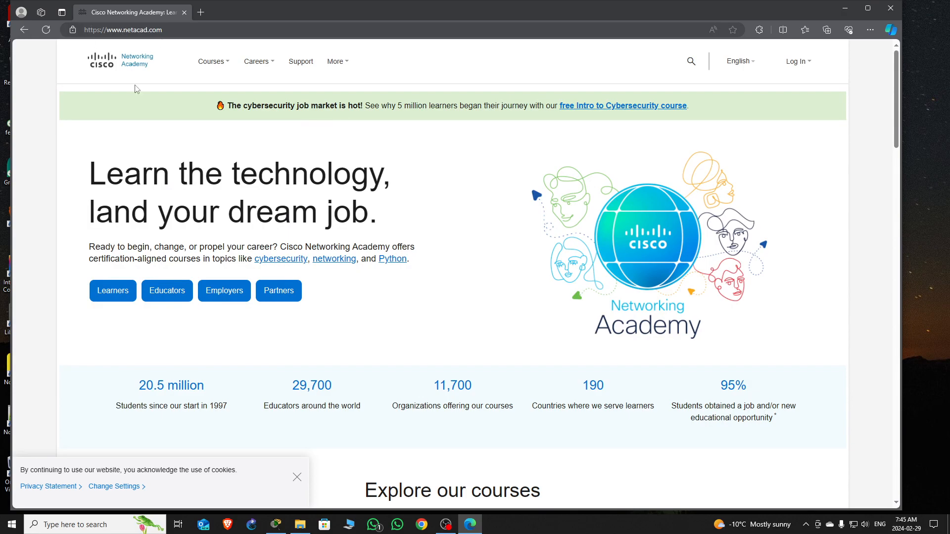
# - Log in to Networking Academy with the saved account e-mail and password, then minimize Edge
pyautogui.moveTo(808, 64)
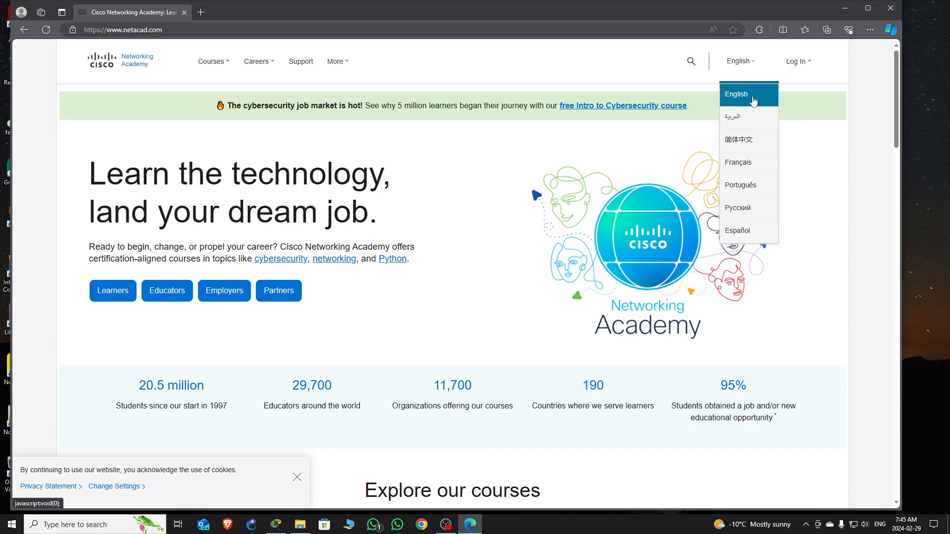
pyautogui.click(756, 95)
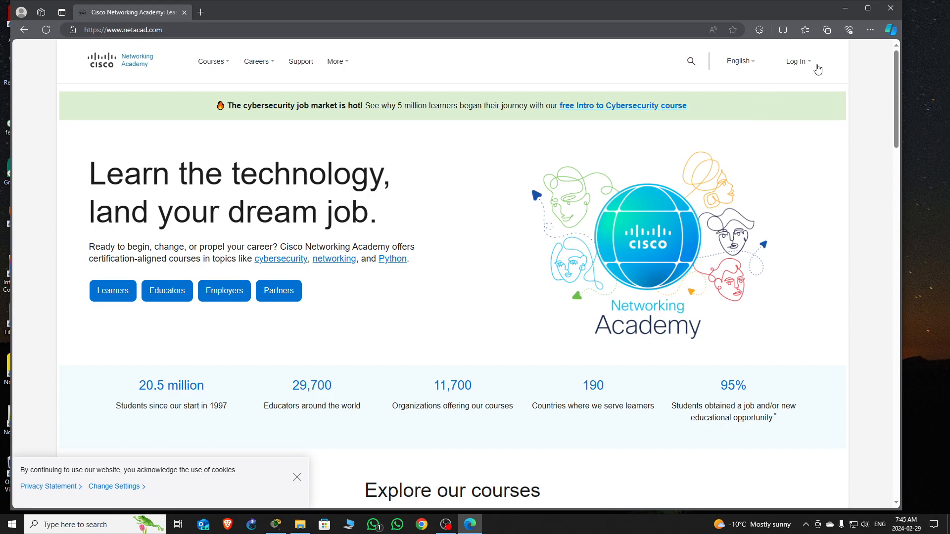
pyautogui.moveTo(790, 72)
pyautogui.click(747, 94)
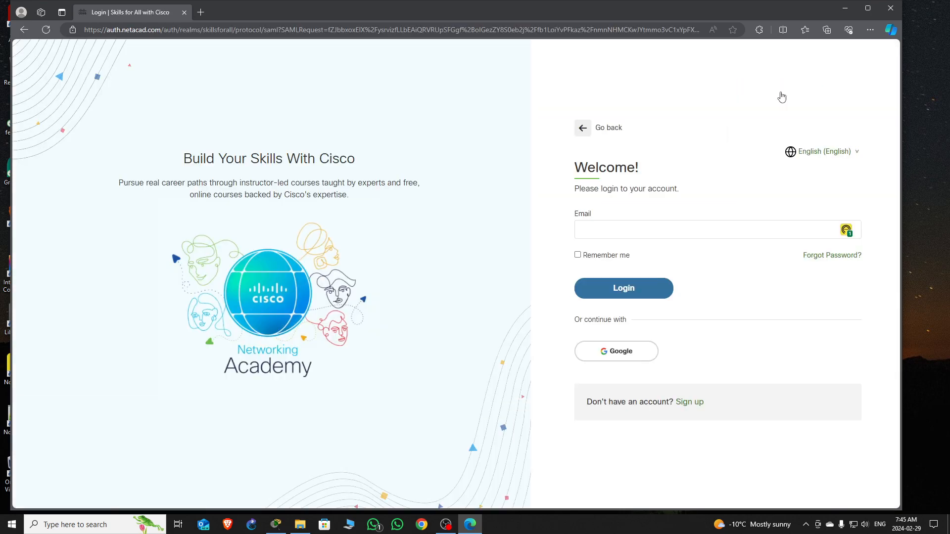
pyautogui.click(611, 230)
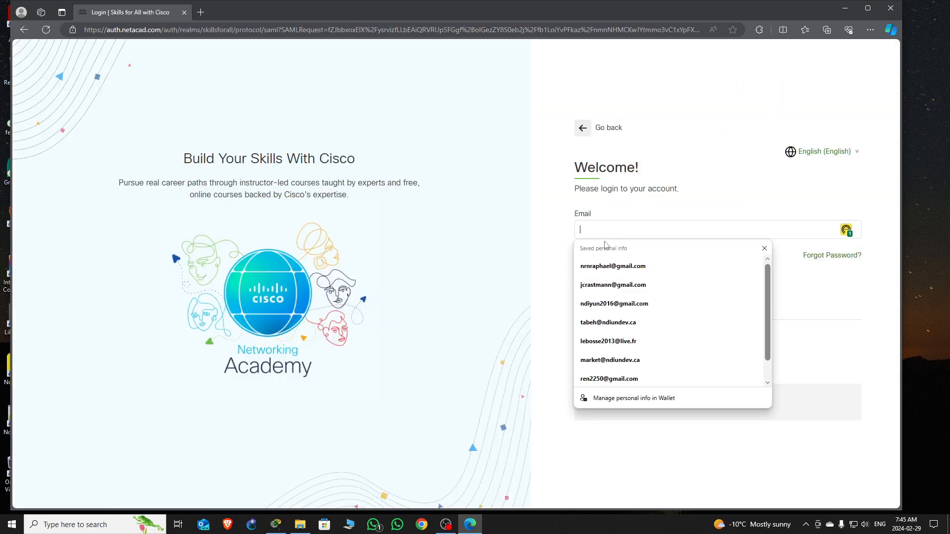
pyautogui.click(622, 266)
pyautogui.click(638, 293)
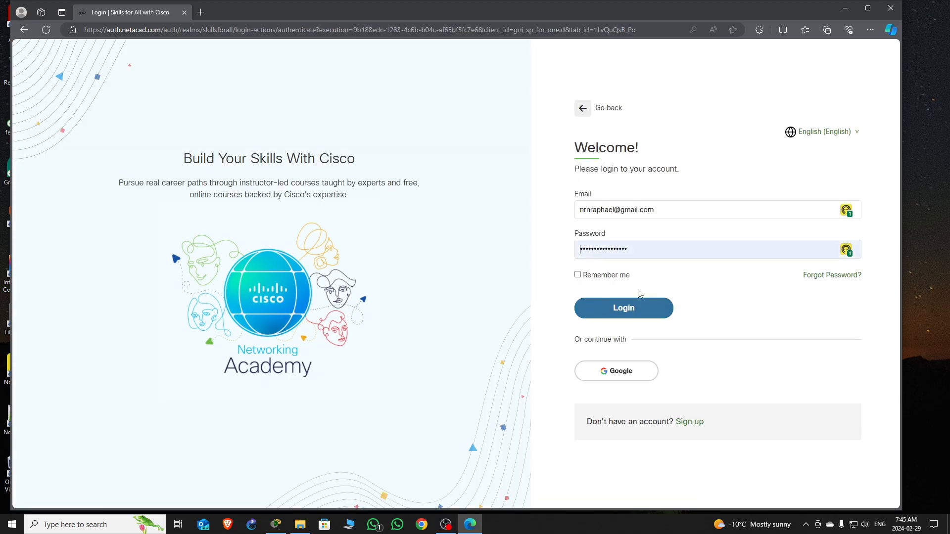
pyautogui.click(633, 303)
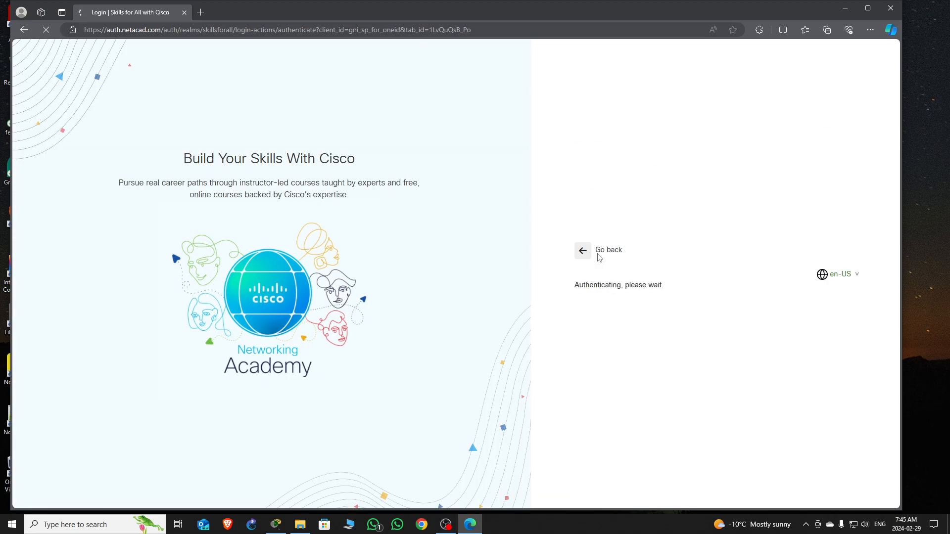
pyautogui.moveTo(211, 61)
pyautogui.moveTo(264, 66)
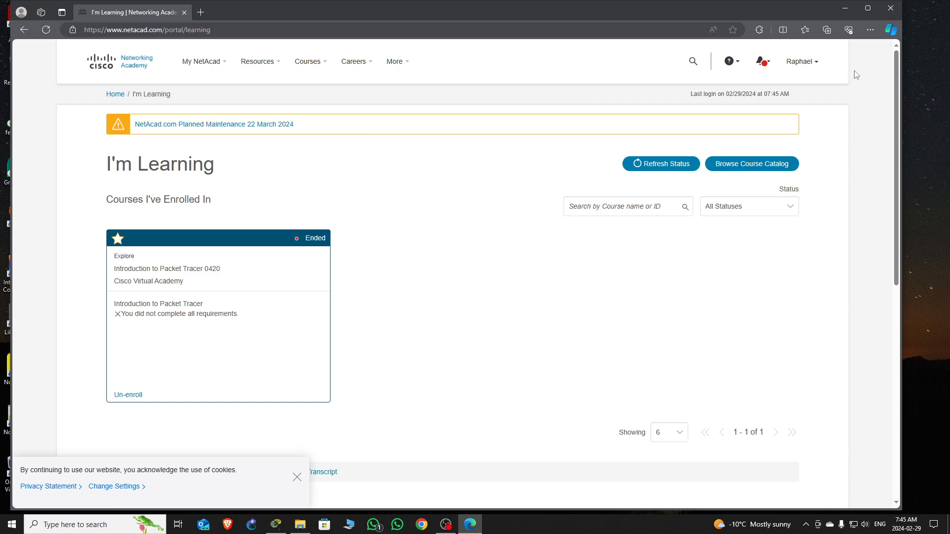
pyautogui.click(847, 9)
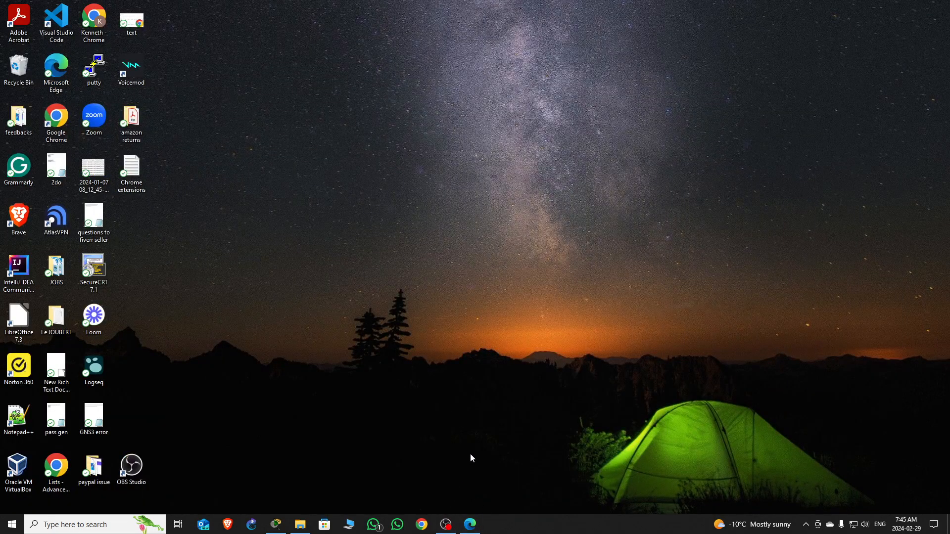
# - Restore the Packet Tracer window from the taskbar
pyautogui.click(276, 525)
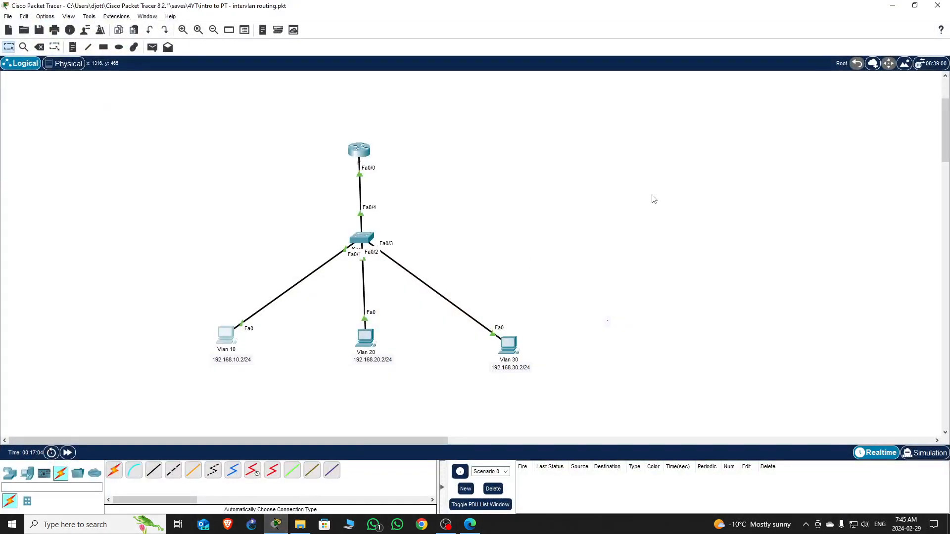